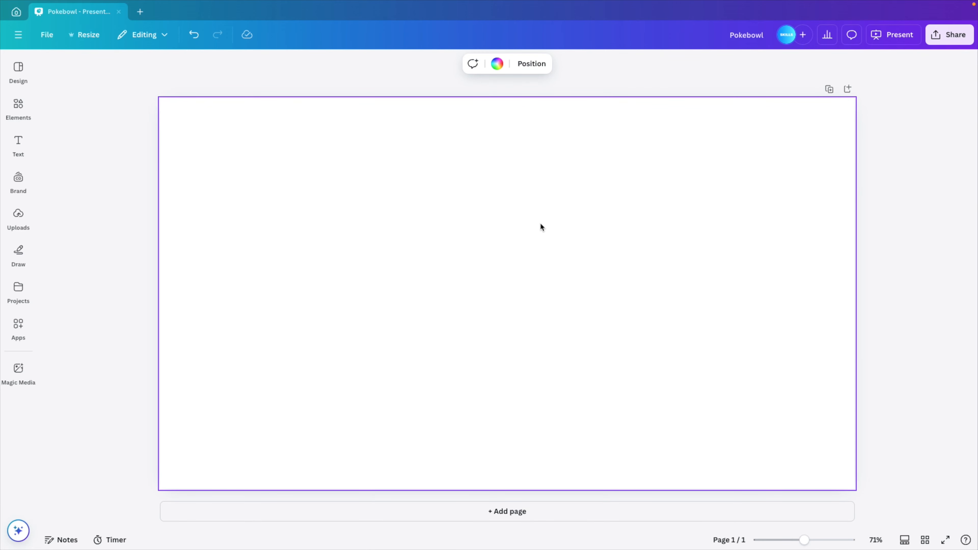
Step: Search the colours for "light blue" and fill the page background with the pale blue from the In the Blue palette
{"action": "left_click", "coordinate": [496, 65]}
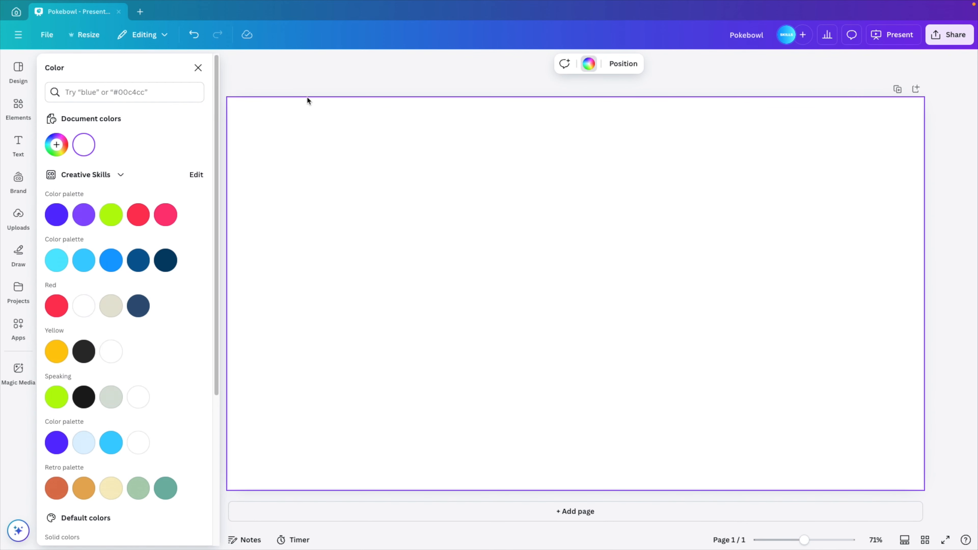
{"action": "left_click", "coordinate": [89, 94]}
{"action": "type", "text": "light blu"}
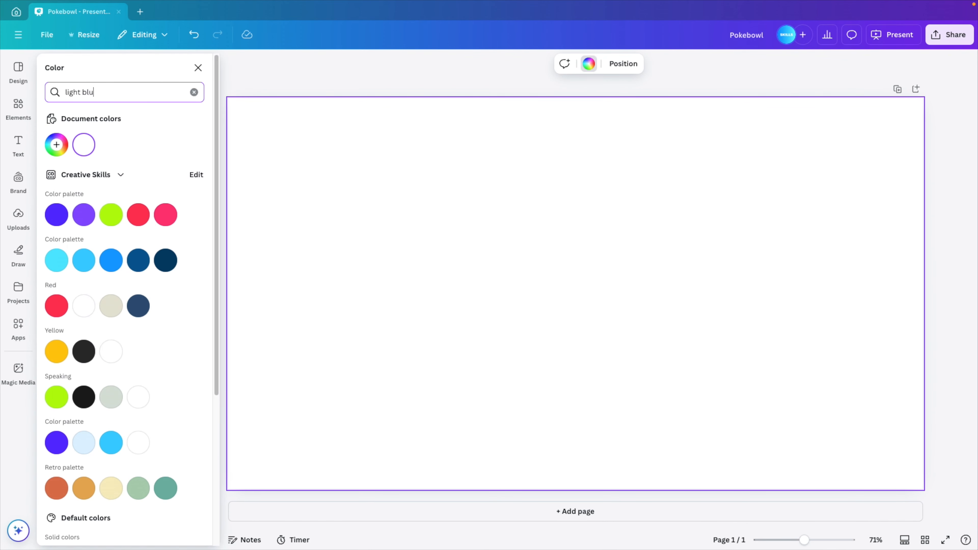
{"action": "type", "text": "e"}
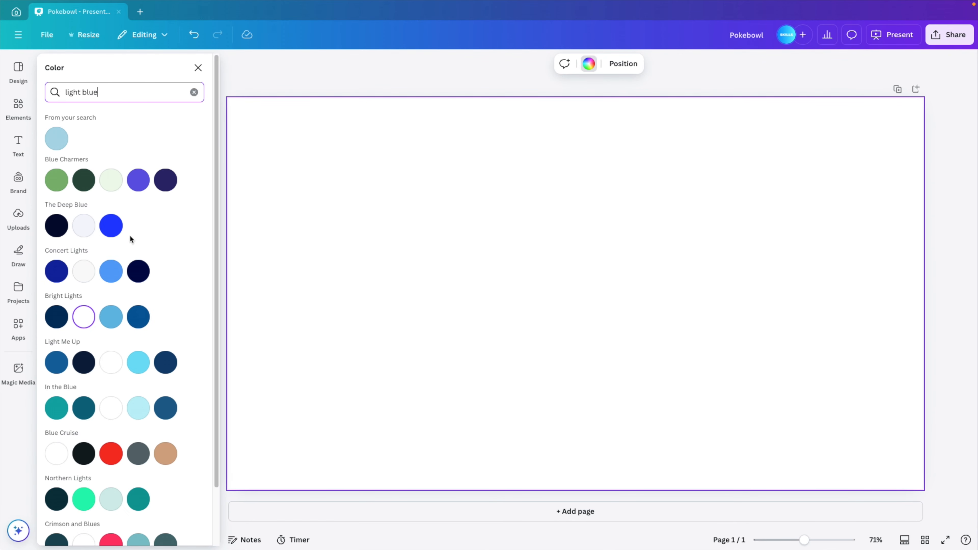
{"action": "scroll", "coordinate": [142, 316], "scroll_direction": "down", "scroll_amount": 1}
{"action": "left_click", "coordinate": [135, 380]}
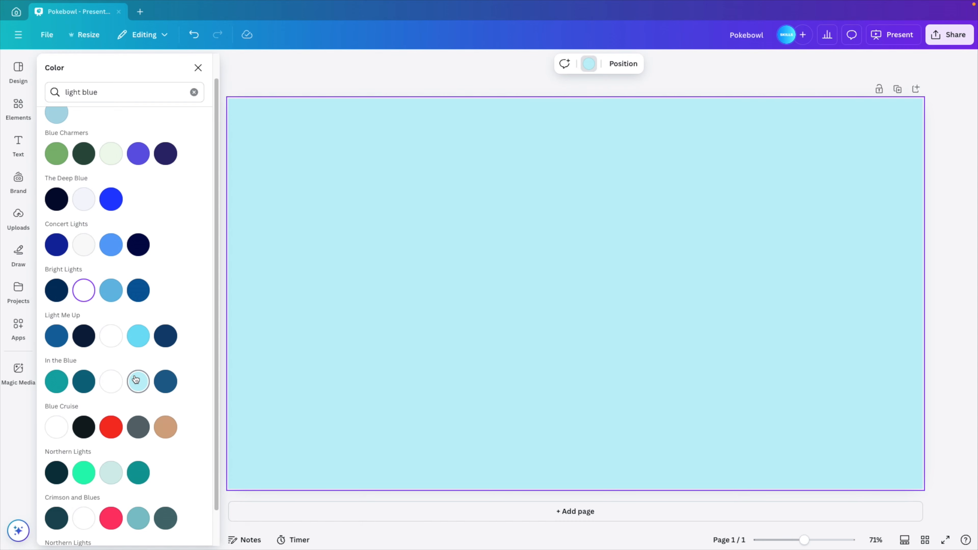
{"action": "scroll", "coordinate": [135, 380], "scroll_direction": "down", "scroll_amount": 1}
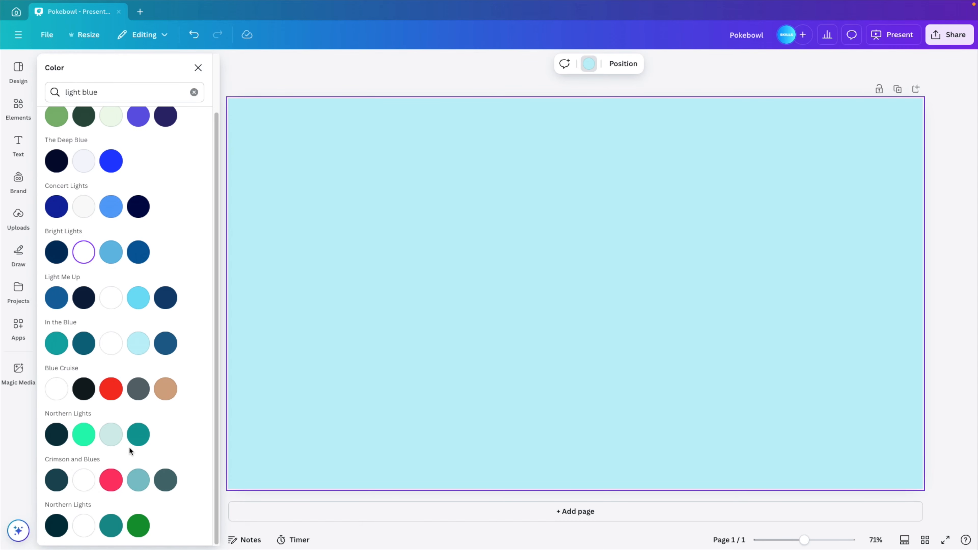
{"action": "scroll", "coordinate": [127, 435], "scroll_direction": "up", "scroll_amount": 2}
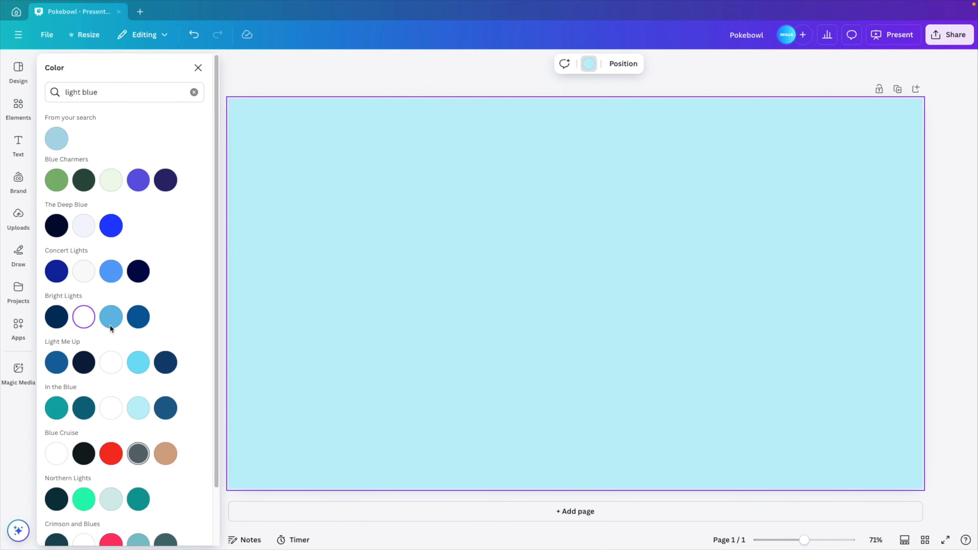
Step: Fine-tune the page background with a custom solid colour, making the light blue more saturated and shifting its hue slightly towards turquoise
{"action": "left_click", "coordinate": [194, 92]}
{"action": "left_click", "coordinate": [56, 144]}
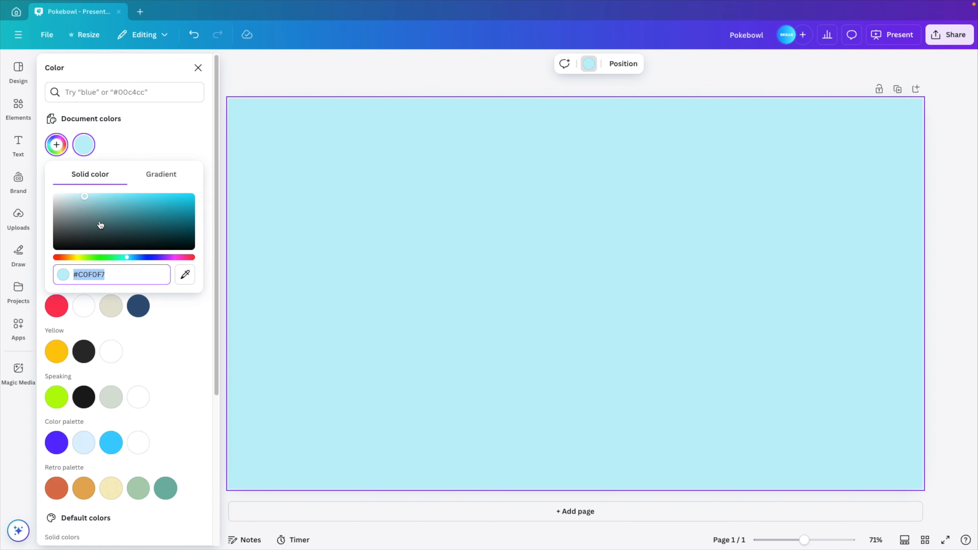
{"action": "left_click_drag", "start_coordinate": [93, 199], "coordinate": [100, 196]}
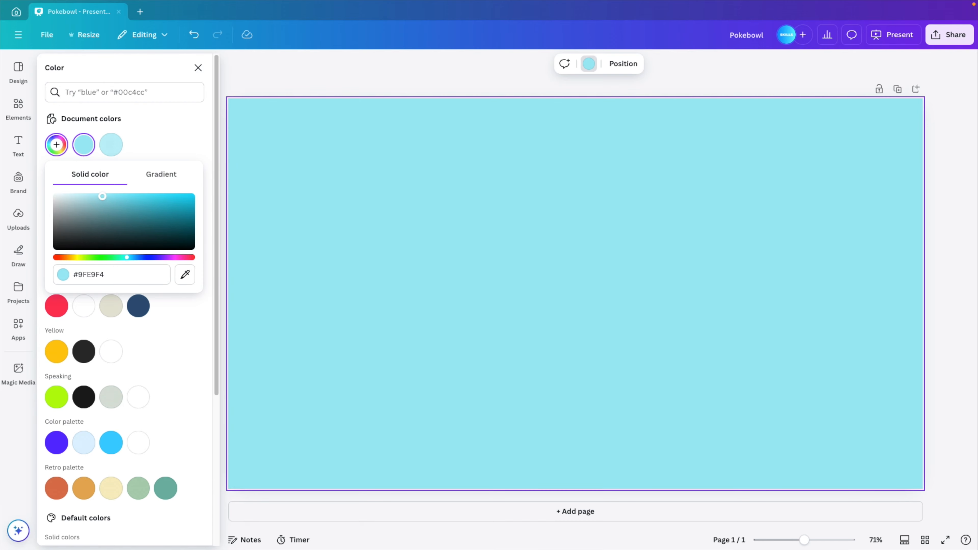
{"action": "left_click_drag", "start_coordinate": [127, 257], "coordinate": [126, 263]}
{"action": "left_click", "coordinate": [480, 255]}
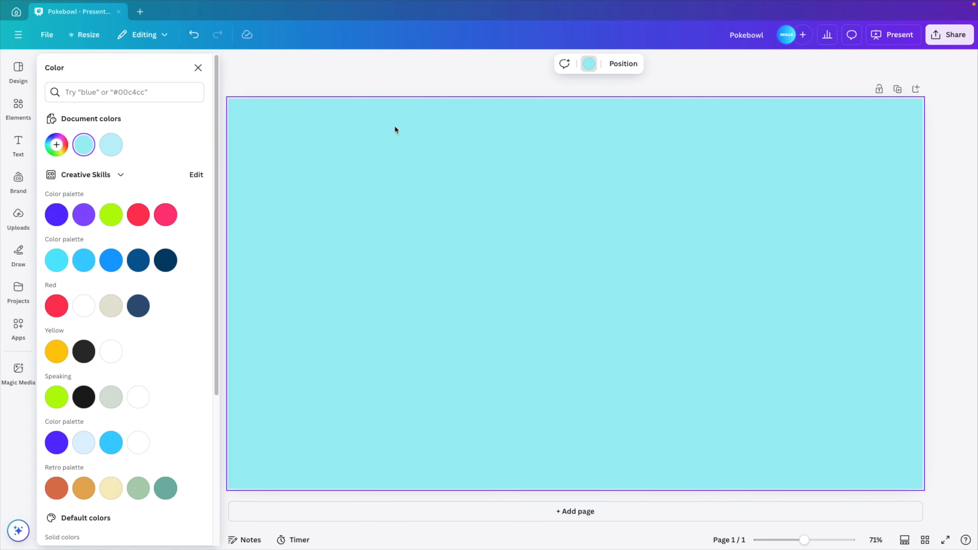
{"action": "key", "text": "Escape"}
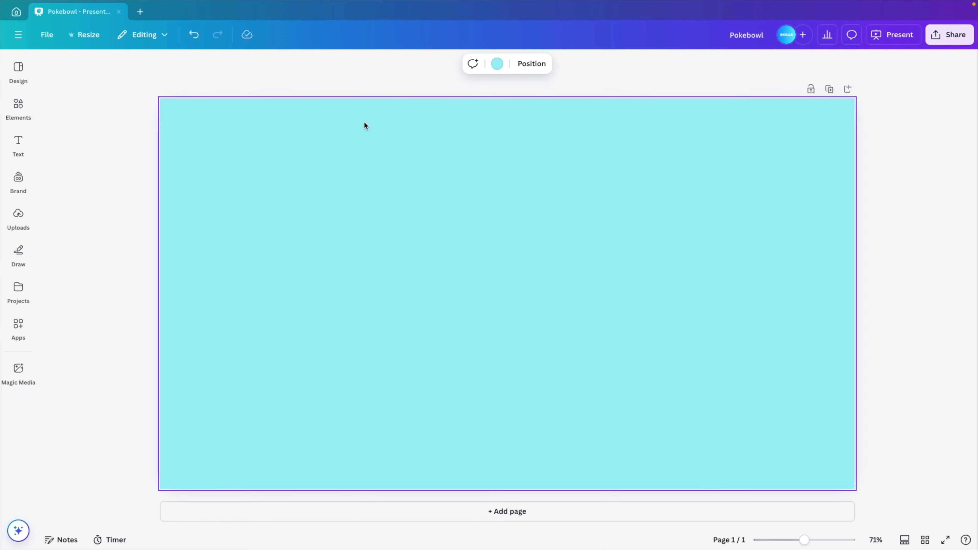
Step: Search the elements for "pokebowl" and add the photo of the salmon bowl on a blue background to the page
{"action": "left_click", "coordinate": [19, 108]}
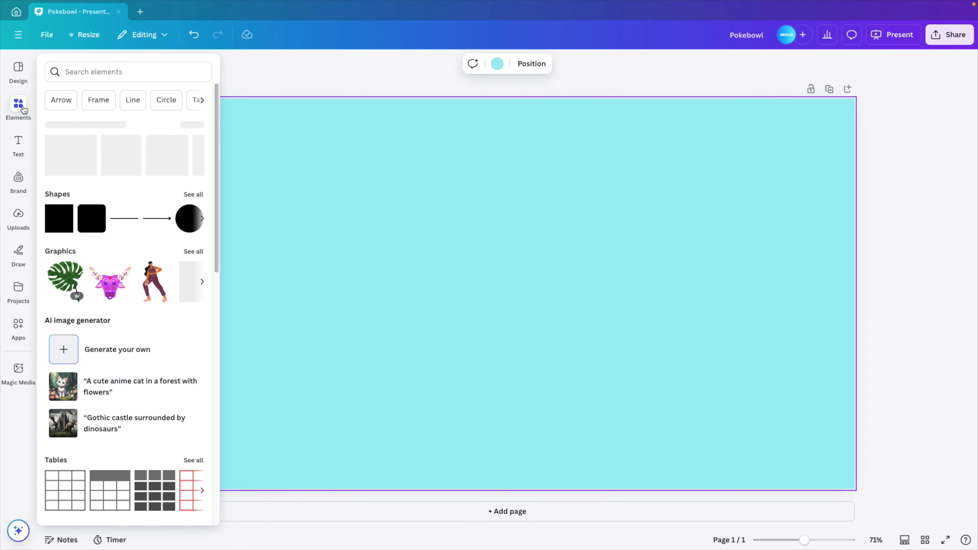
{"action": "left_click", "coordinate": [108, 64]}
{"action": "type", "text": "pokebowl"}
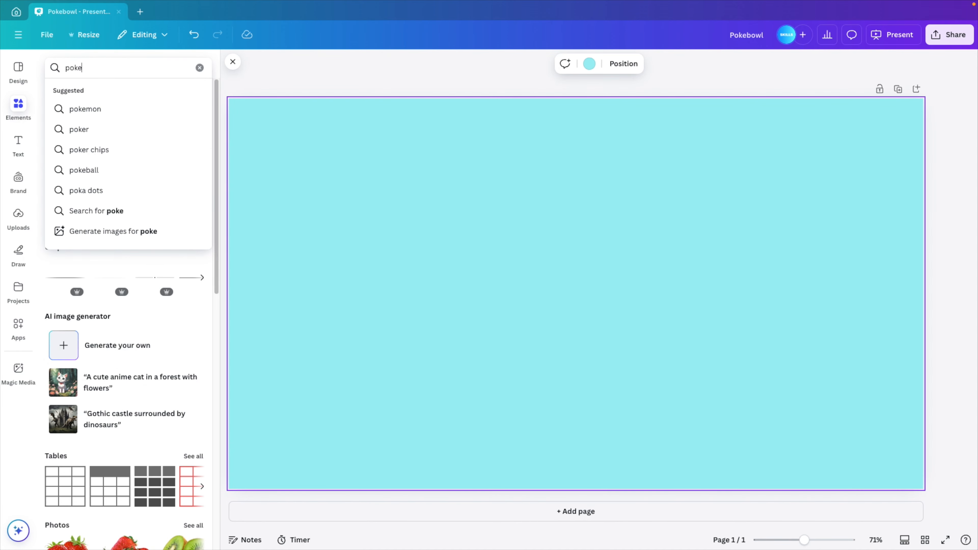
{"action": "key", "text": "Return"}
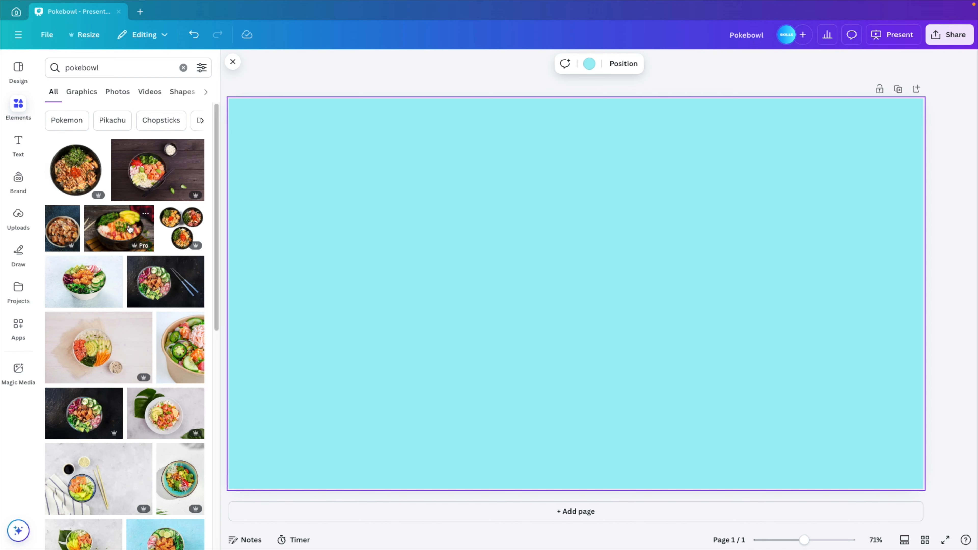
{"action": "scroll", "coordinate": [129, 229], "scroll_direction": "down", "scroll_amount": 3}
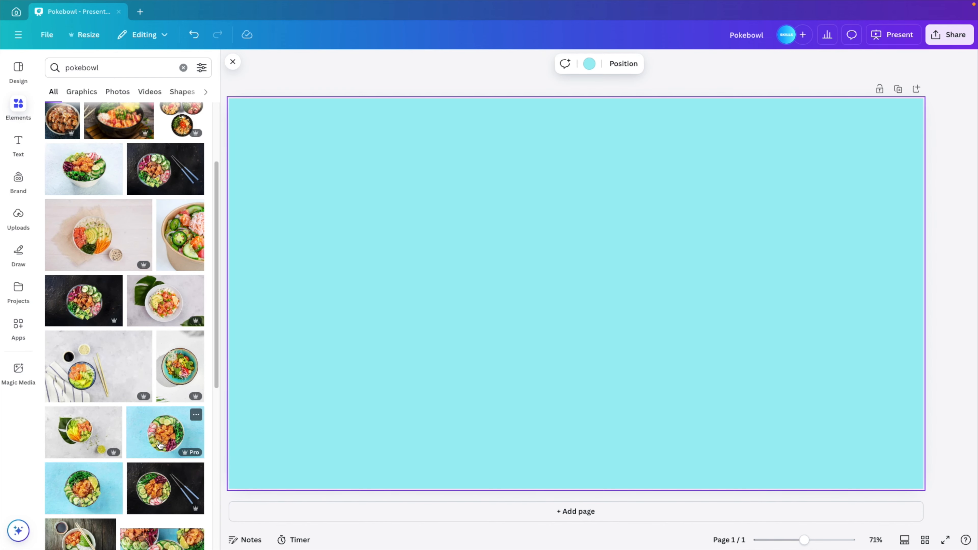
{"action": "left_click", "coordinate": [160, 446]}
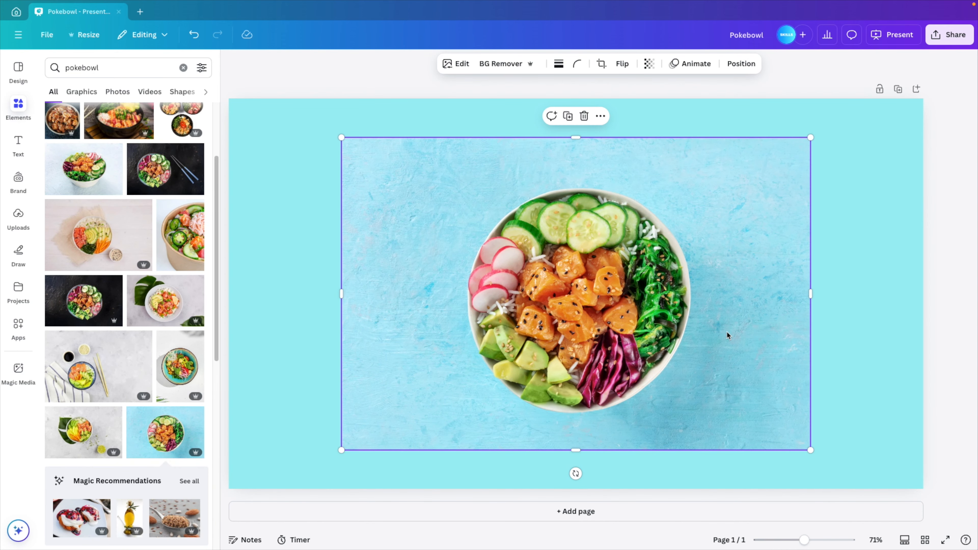
Step: Remove the background of the bowl photo and crop its frame closer around the bowl on all sides
{"action": "left_click", "coordinate": [495, 64]}
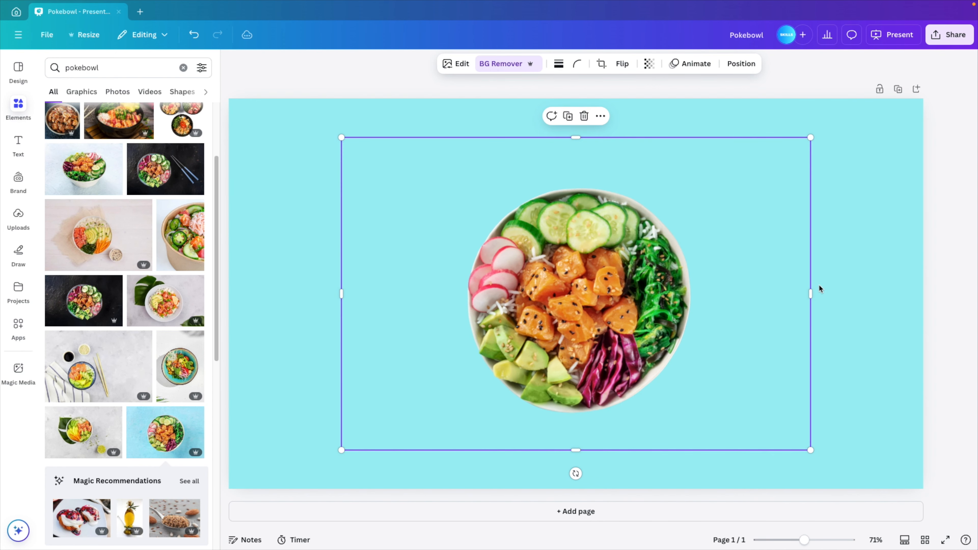
{"action": "left_click_drag", "start_coordinate": [811, 294], "coordinate": [710, 294]}
{"action": "left_click_drag", "start_coordinate": [576, 137], "coordinate": [576, 173]}
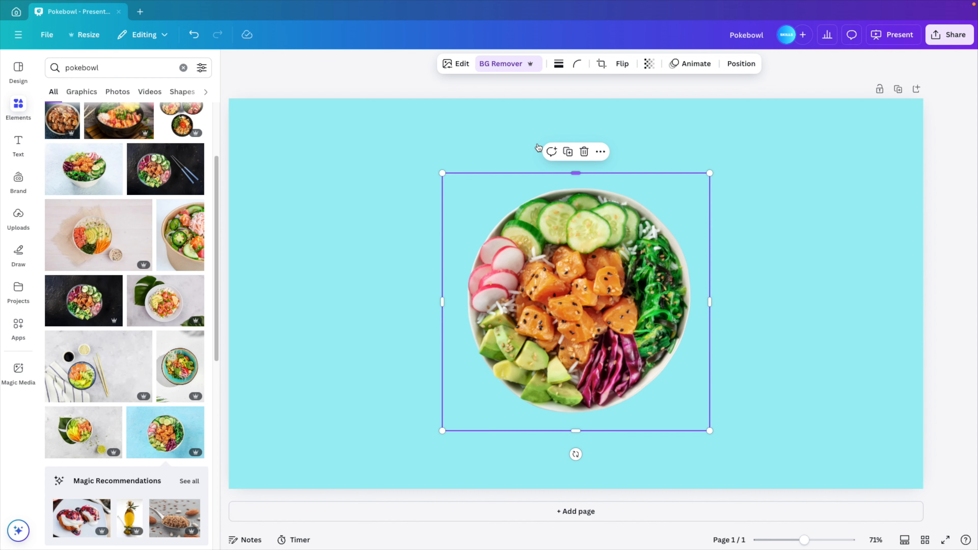
Step: Give the bowl a Drop shadow with blur amount 56 and intensity 35, and enlarge the bowl image around its centre
{"action": "left_click", "coordinate": [461, 65]}
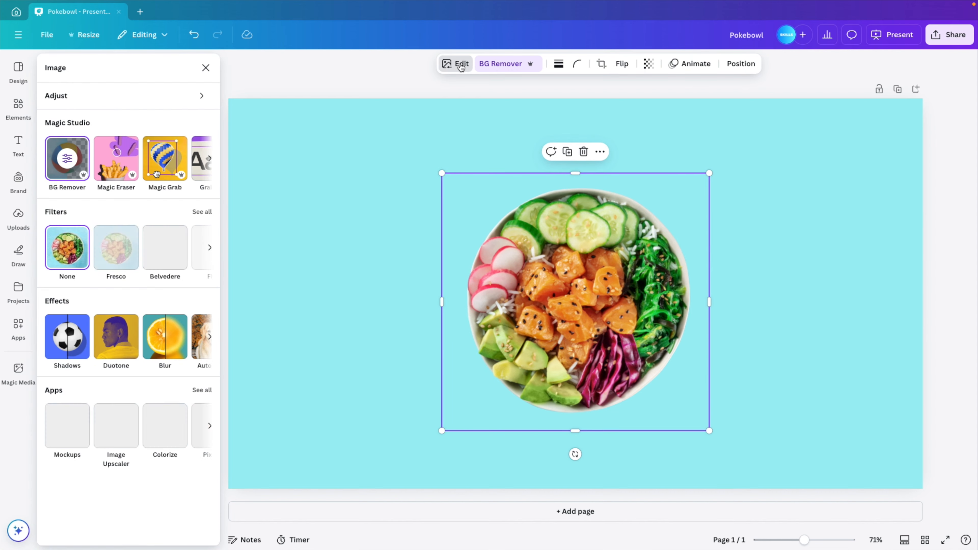
{"action": "left_click", "coordinate": [55, 350]}
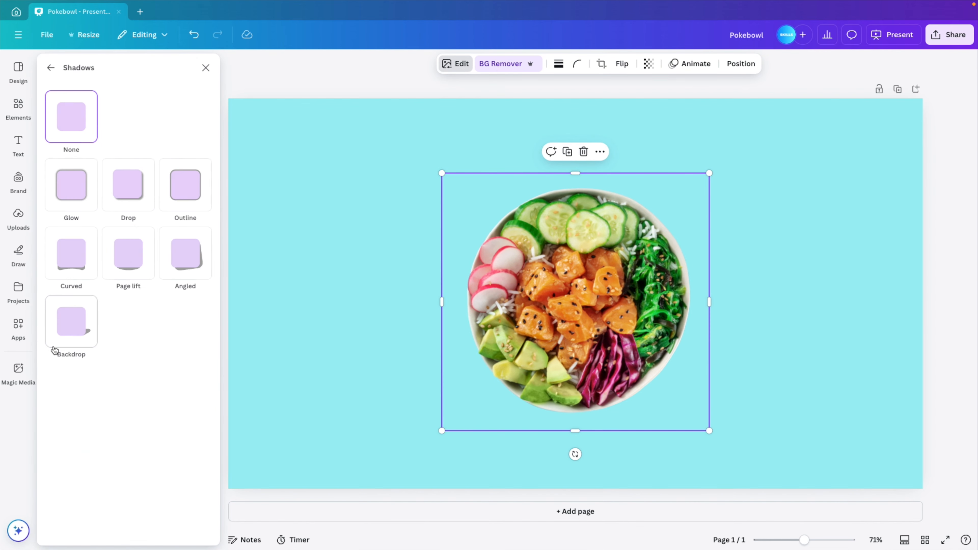
{"action": "left_click", "coordinate": [135, 188]}
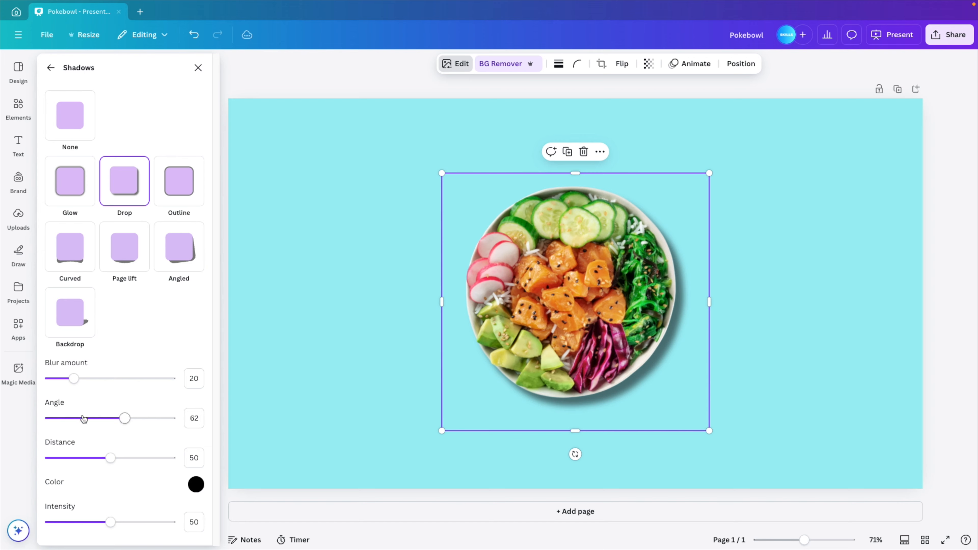
{"action": "left_click_drag", "start_coordinate": [79, 384], "coordinate": [120, 382]}
{"action": "left_click_drag", "start_coordinate": [112, 523], "coordinate": [93, 525]}
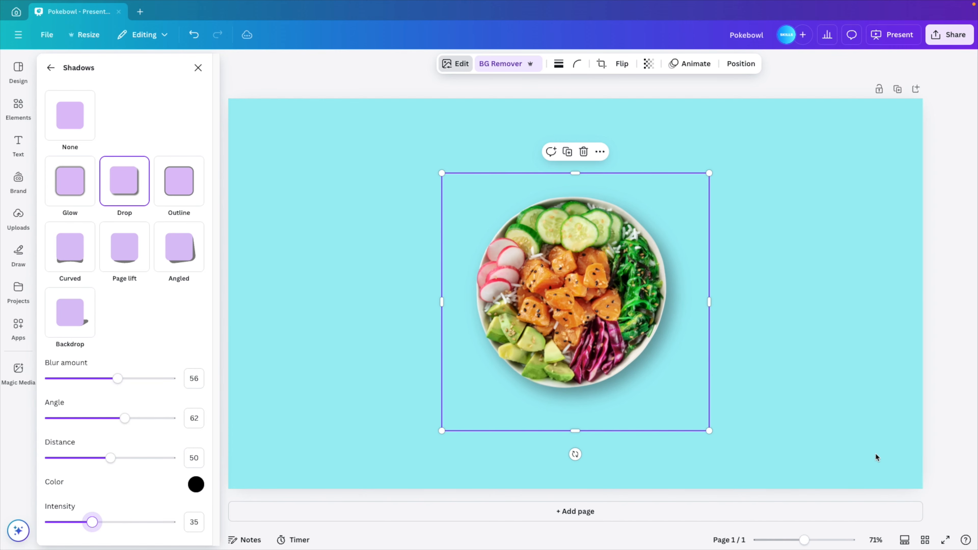
{"action": "left_click_drag", "start_coordinate": [709, 430], "coordinate": [756, 435]}
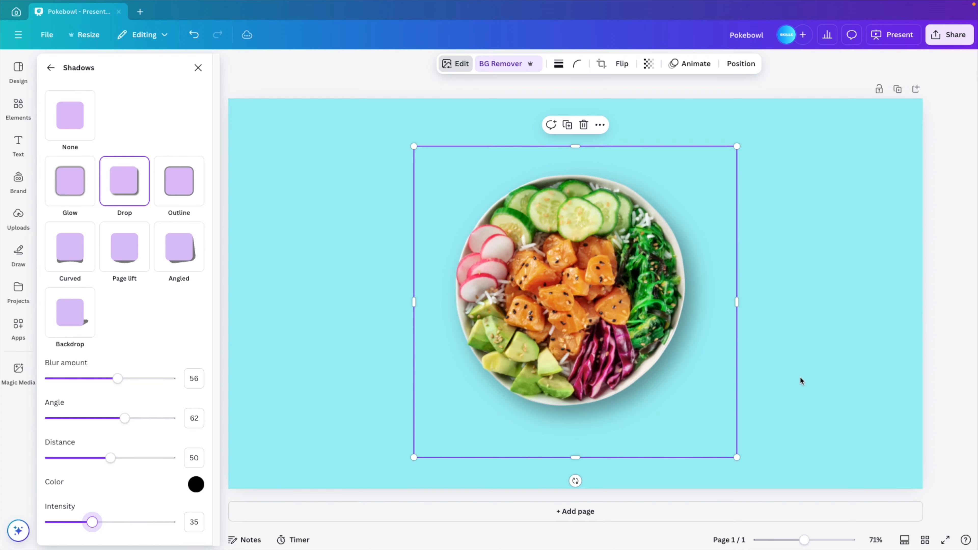
{"action": "left_click", "coordinate": [813, 367]}
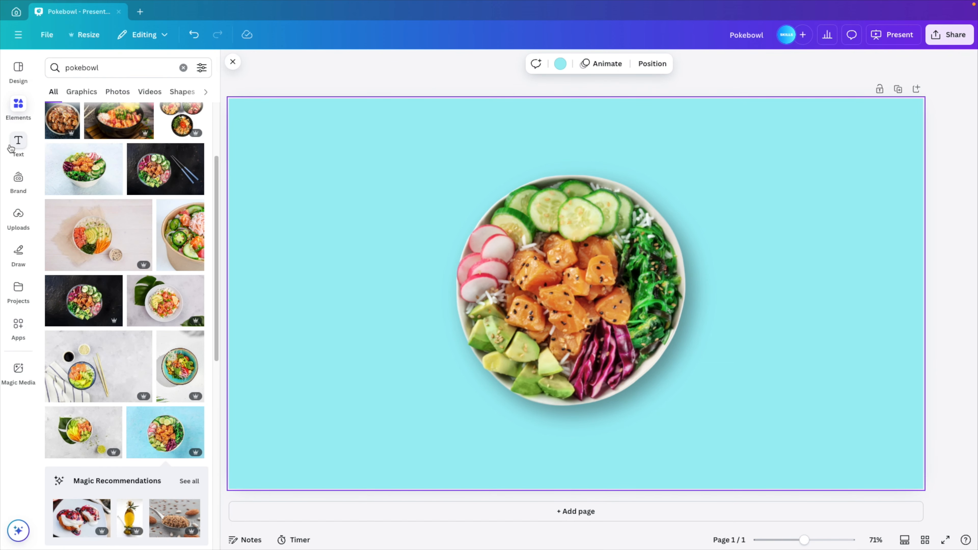
Step: Add a Title text reading "POKEBOWL" over the bowl and enlarge it to font size 232, spanning the page width
{"action": "left_click", "coordinate": [18, 144]}
{"action": "left_click", "coordinate": [121, 178]}
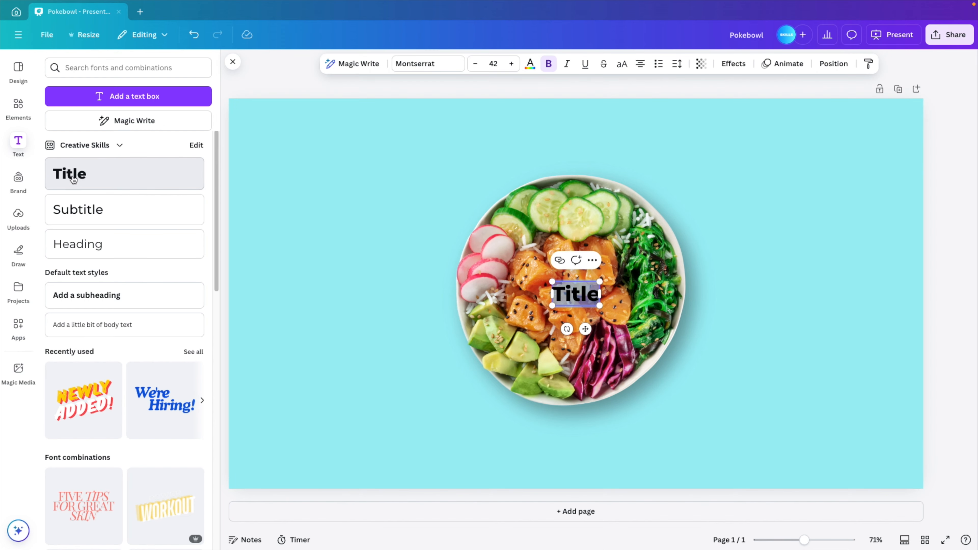
{"action": "left_click", "coordinate": [233, 62]}
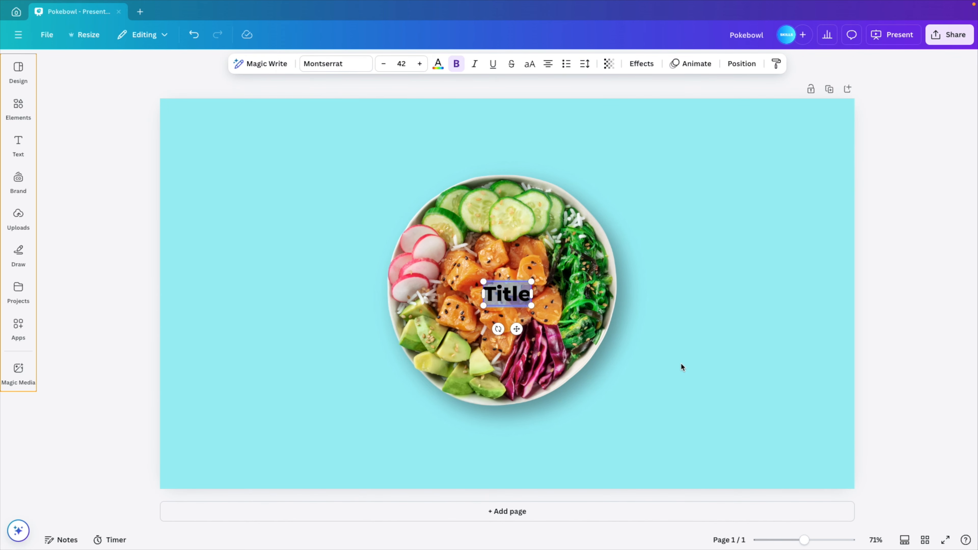
{"action": "type", "text": "POKEBOWL"}
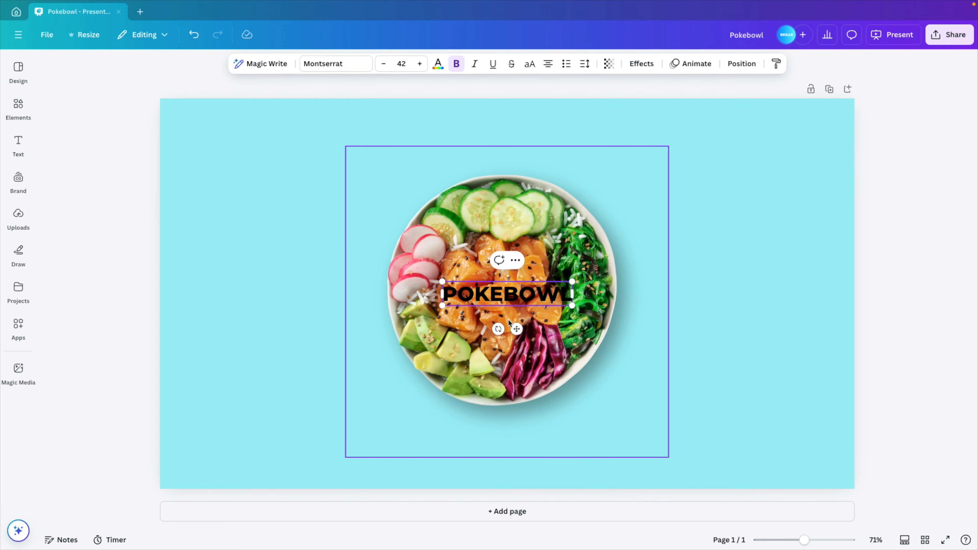
{"action": "left_click_drag", "start_coordinate": [442, 281], "coordinate": [165, 156]}
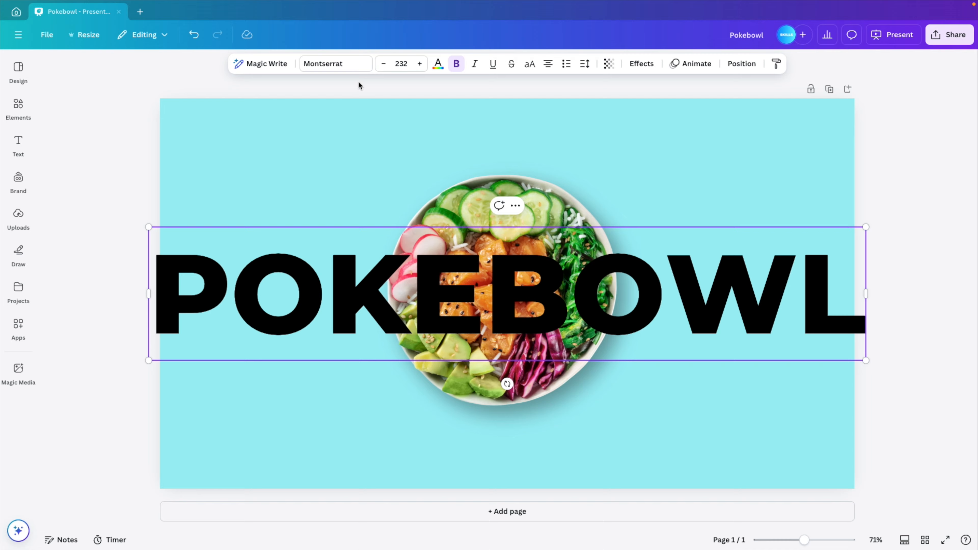
Step: Try PL Barnum Block for the POKEBOWL title, and set its font to Intro Rust
{"action": "left_click", "coordinate": [354, 64]}
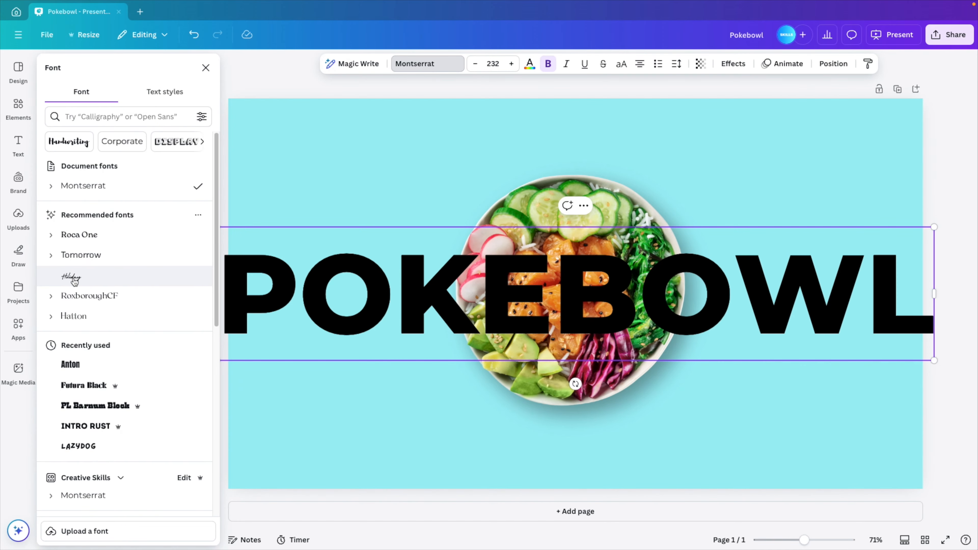
{"action": "left_click", "coordinate": [95, 405]}
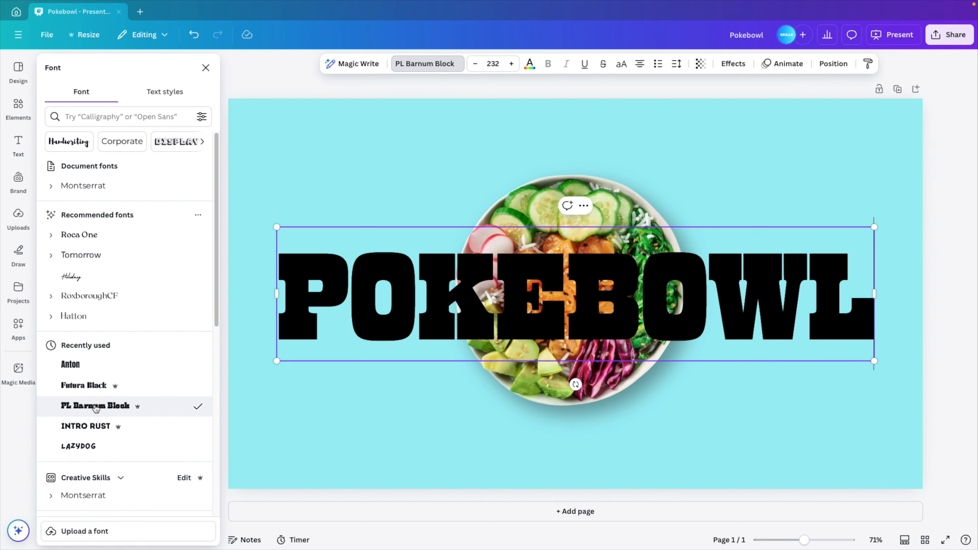
{"action": "left_click", "coordinate": [85, 427]}
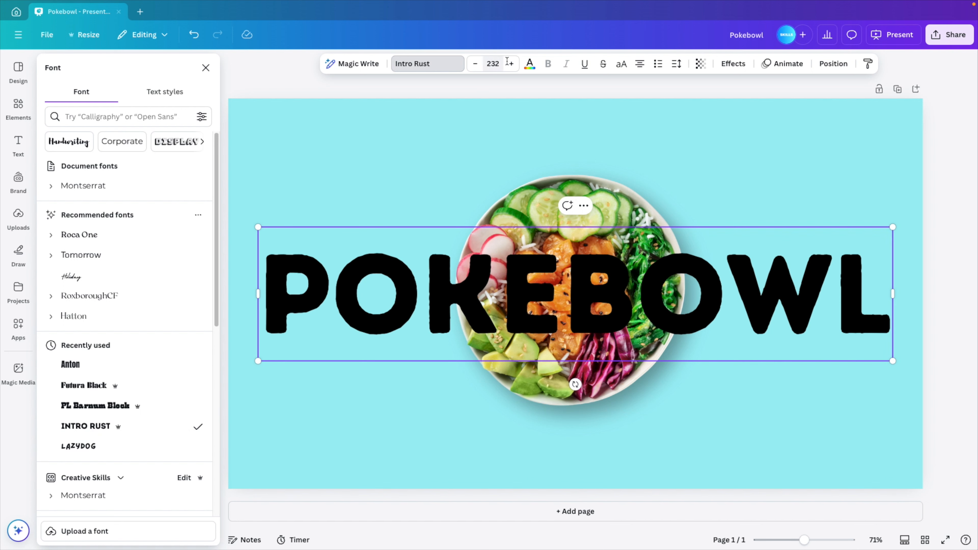
Step: Colour the POKEBOWL title white (#ffffff) and enlarge it to font size 264 so it runs past the page edges
{"action": "left_click", "coordinate": [530, 64]}
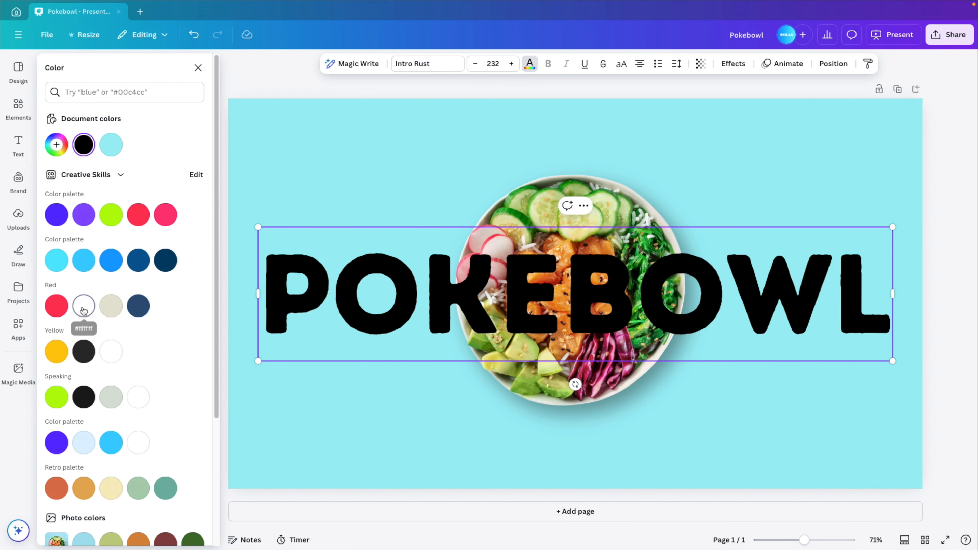
{"action": "double_click", "coordinate": [519, 297]}
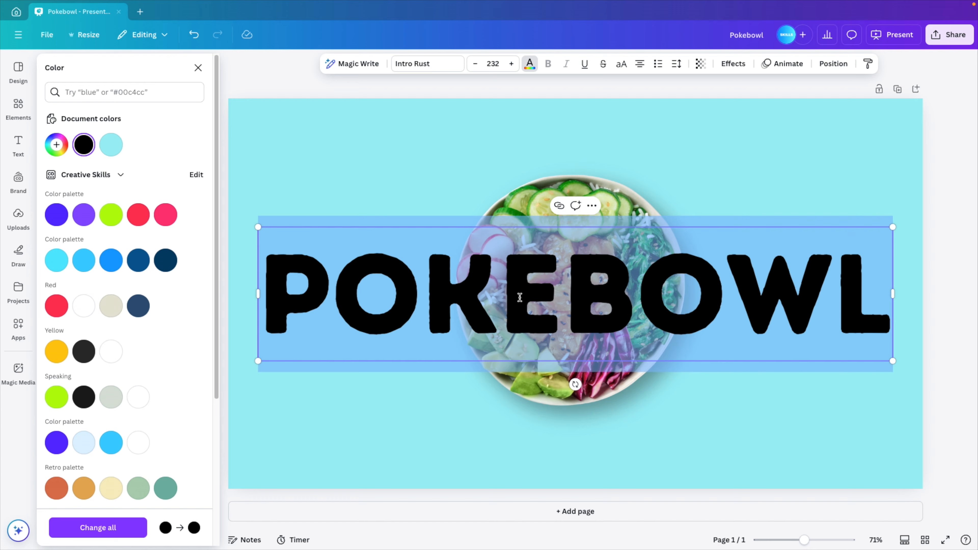
{"action": "left_click", "coordinate": [84, 306]}
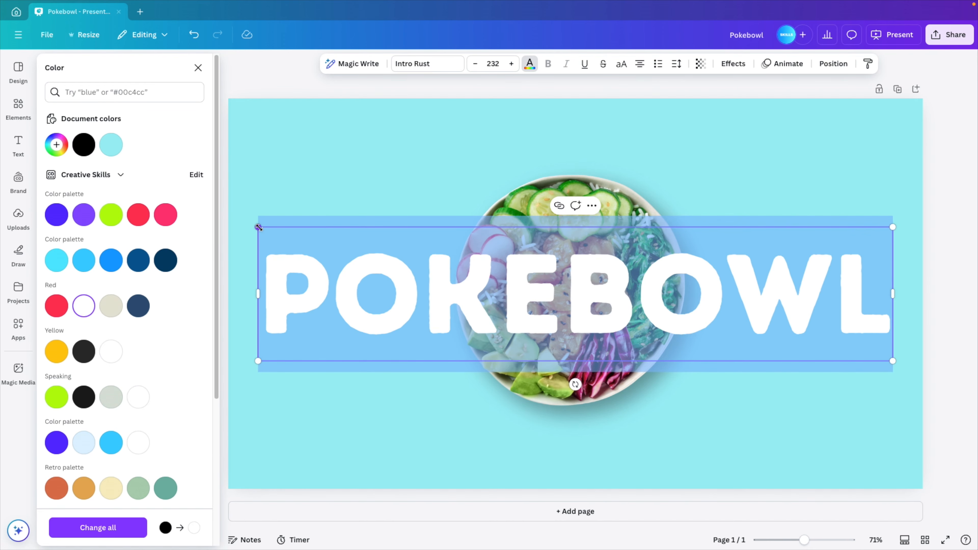
{"action": "left_click_drag", "start_coordinate": [258, 227], "coordinate": [220, 216]}
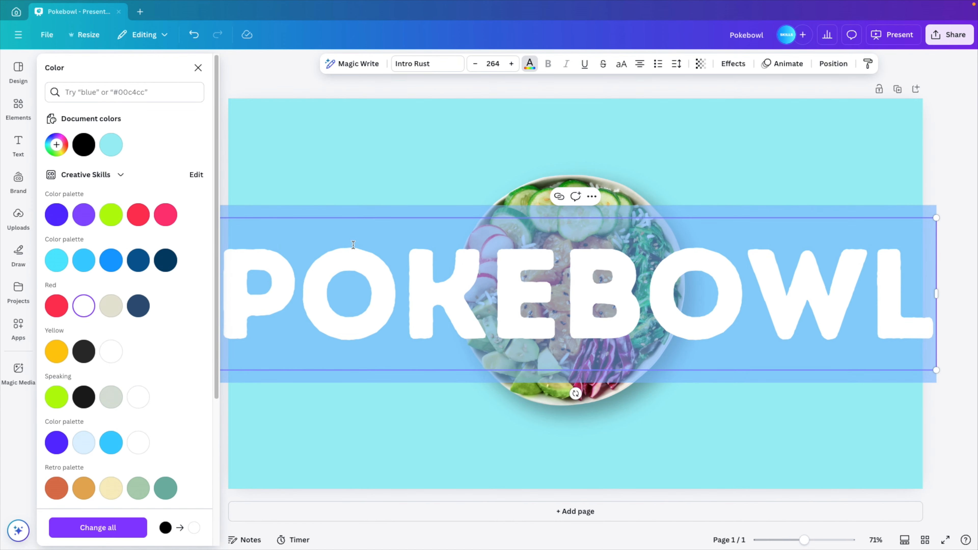
{"action": "scroll", "coordinate": [815, 404], "scroll_direction": "down", "scroll_amount": 3}
{"action": "key", "text": "Escape"}
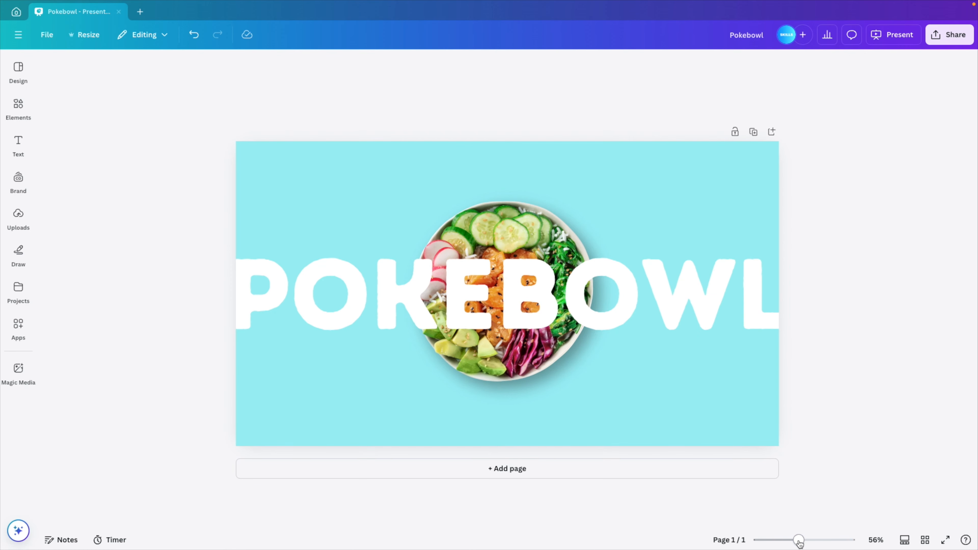
Step: Move the POKEBOWL title up so it runs off the page's upper edge, and set its transparency to 38
{"action": "left_click_drag", "start_coordinate": [799, 542], "coordinate": [792, 543]}
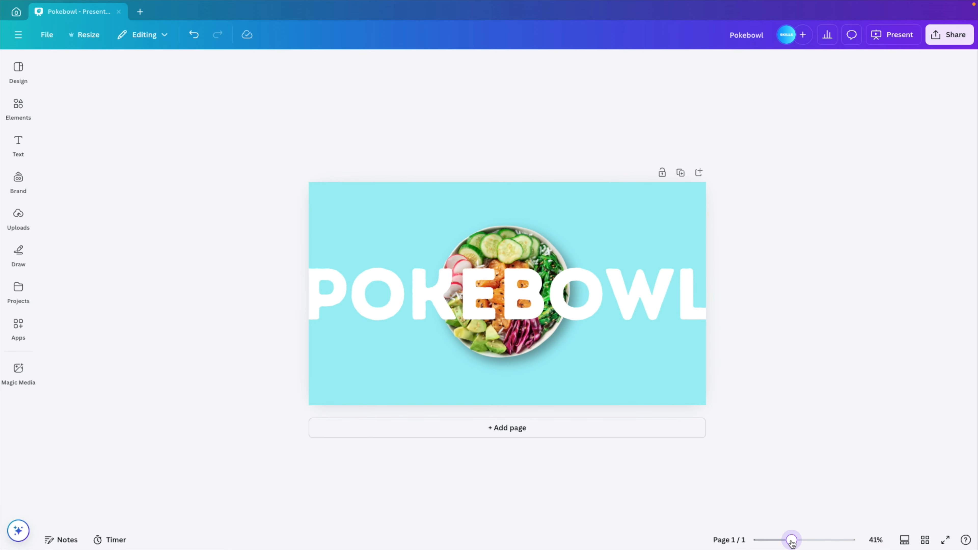
{"action": "left_click_drag", "start_coordinate": [661, 306], "coordinate": [660, 218]}
{"action": "left_click", "coordinate": [609, 64]}
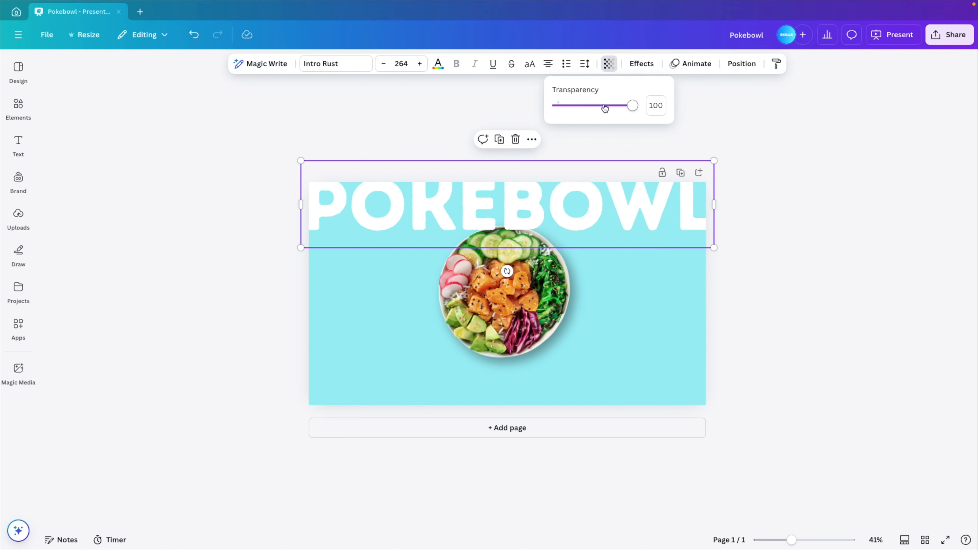
{"action": "left_click_drag", "start_coordinate": [633, 105], "coordinate": [586, 104]}
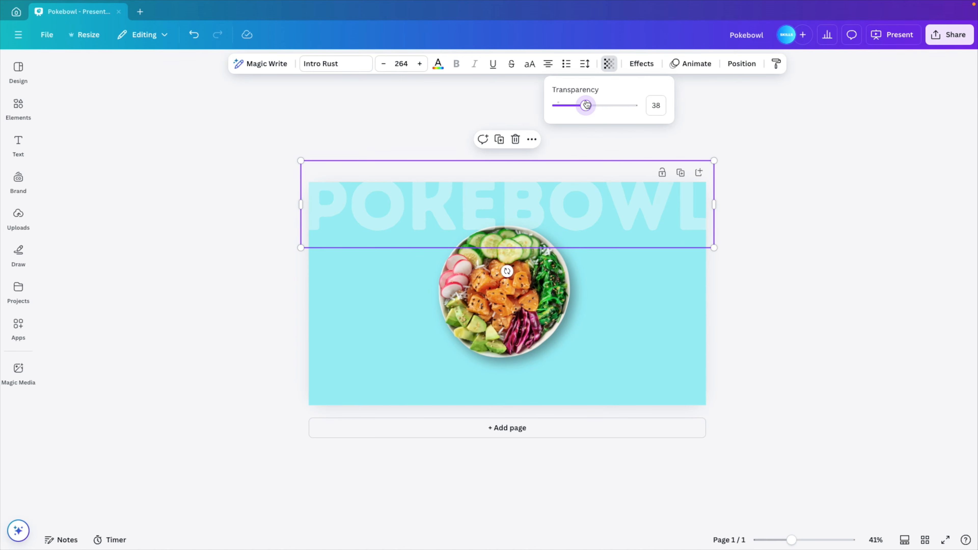
Step: Send the POKEBOWL title behind the bowl and repeat it down the page in four evenly spaced rows
{"action": "left_click", "coordinate": [742, 64]}
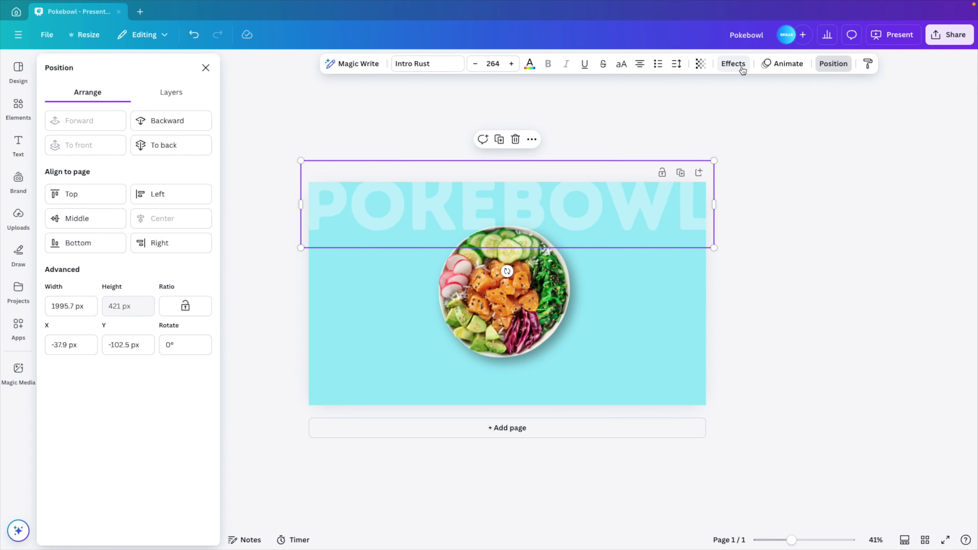
{"action": "left_click", "coordinate": [167, 156]}
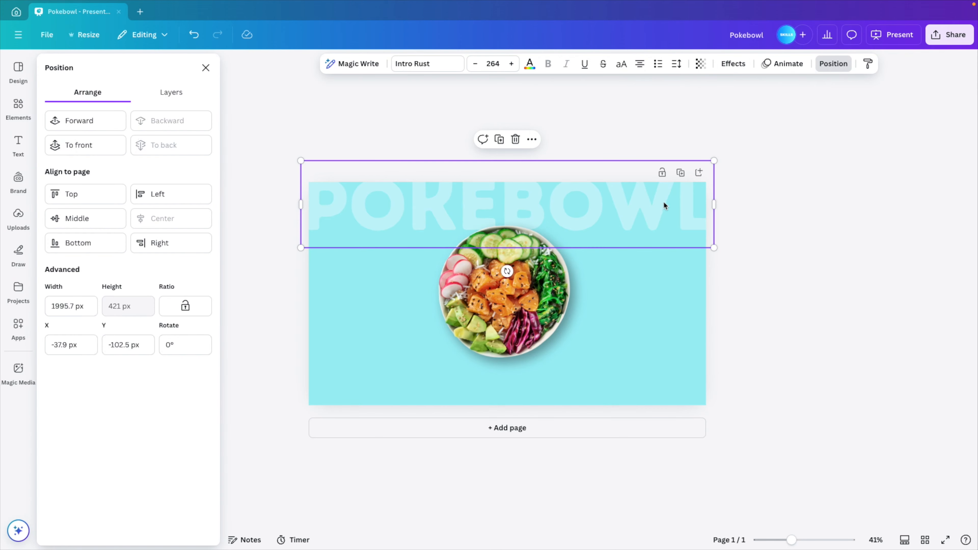
{"action": "left_click_drag", "start_coordinate": [664, 203], "coordinate": [657, 365]}
{"action": "left_click", "coordinate": [777, 408]}
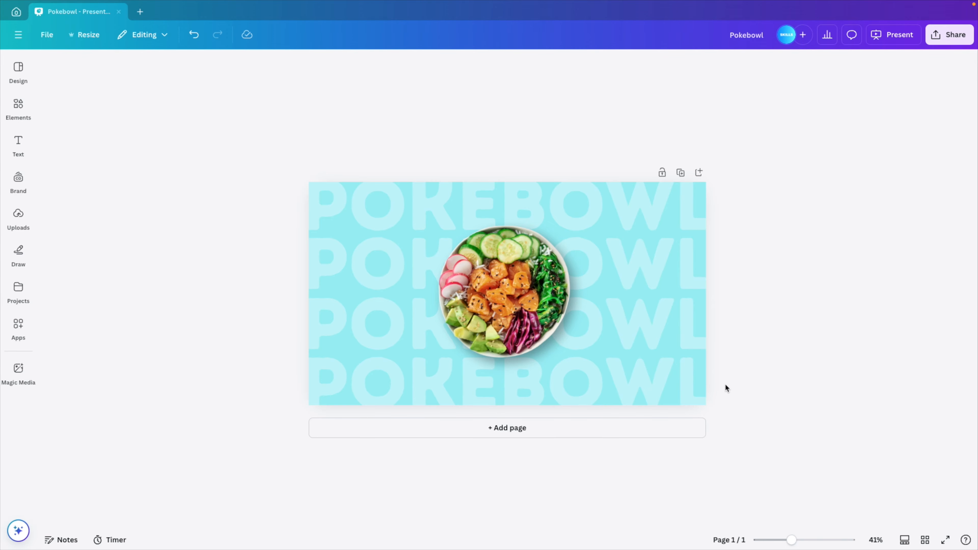
{"action": "scroll", "coordinate": [725, 384], "scroll_direction": "up", "scroll_amount": 5}
{"action": "scroll", "coordinate": [725, 384], "scroll_direction": "down", "scroll_amount": 2}
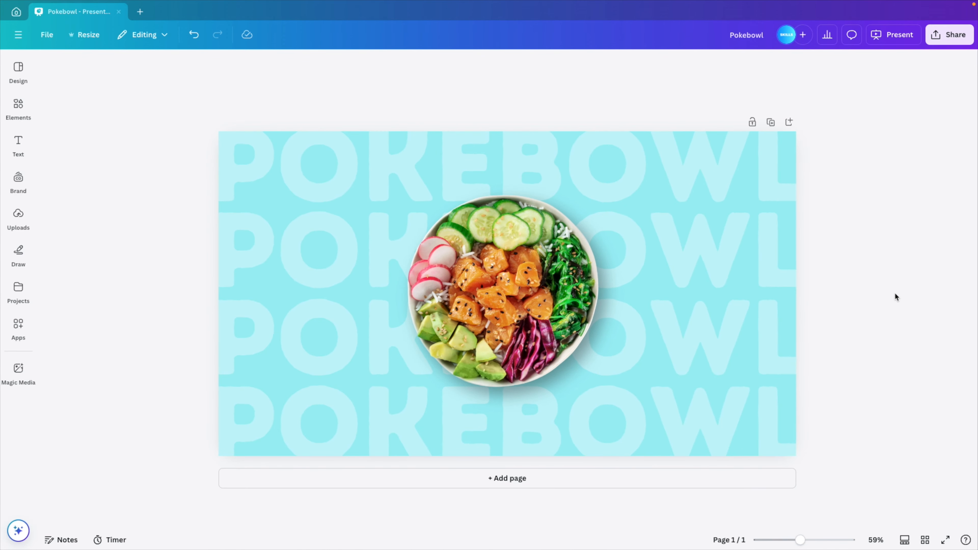
Step: Search the elements for "shape" and add the arch with a rounded top to the page
{"action": "left_click", "coordinate": [18, 108]}
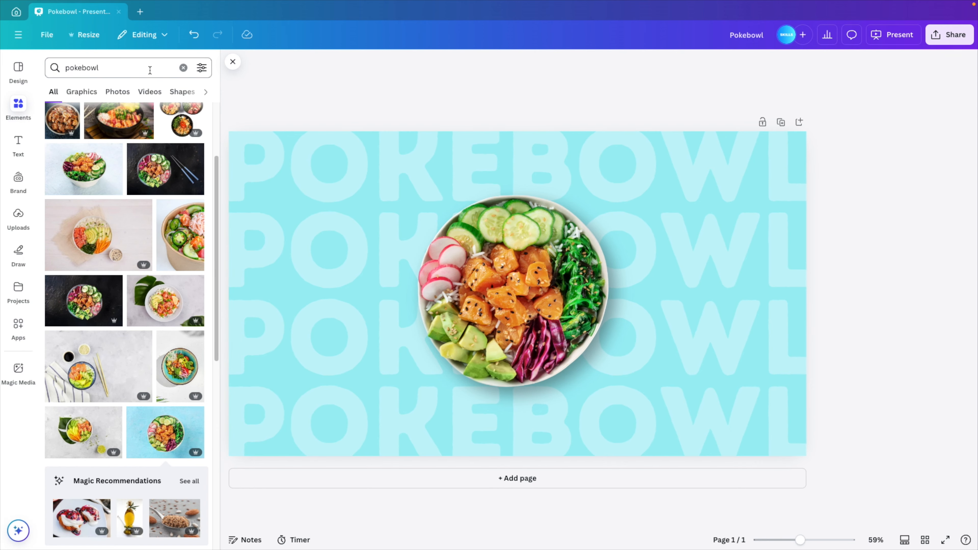
{"action": "left_click", "coordinate": [184, 68]}
{"action": "type", "text": "shape"}
{"action": "key", "text": "Return"}
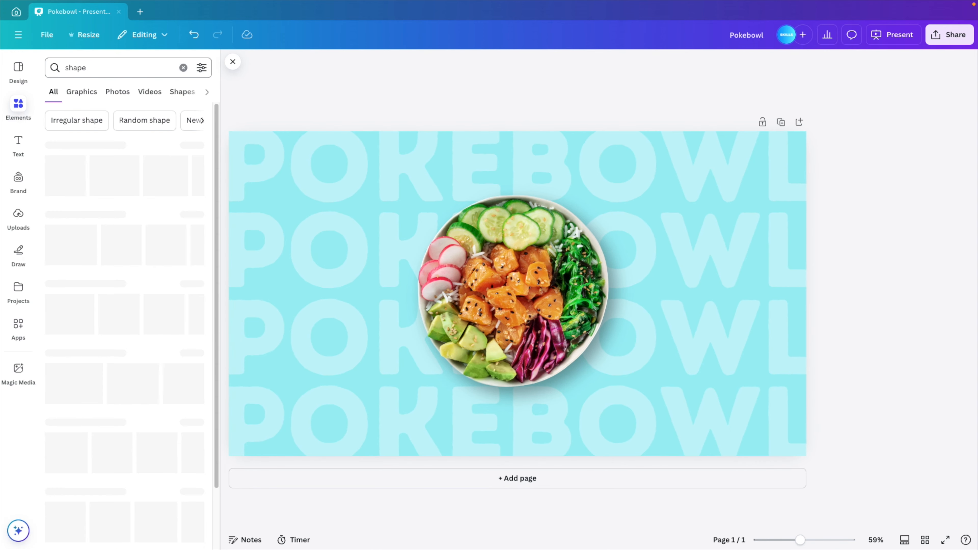
{"action": "left_click", "coordinate": [193, 146]}
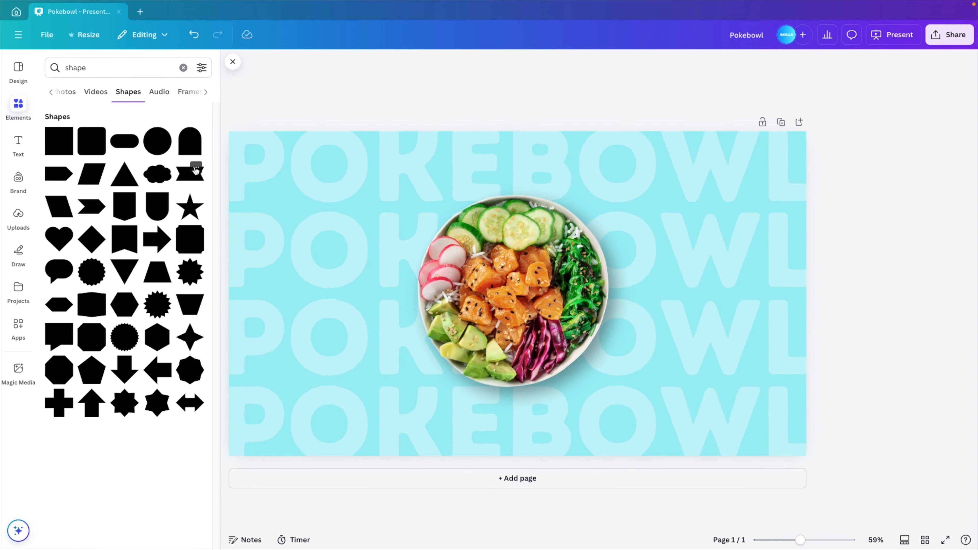
{"action": "left_click", "coordinate": [189, 150]}
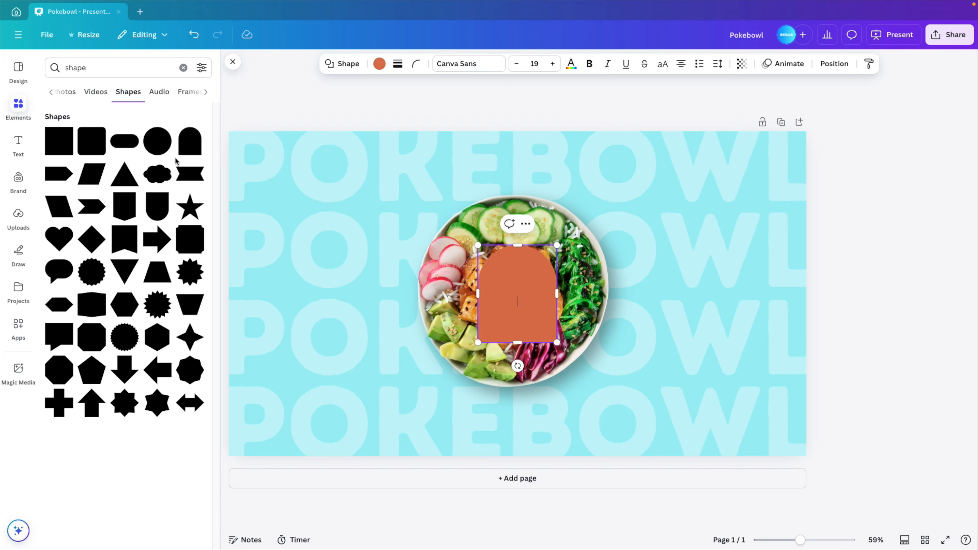
Step: Enlarge the arch to about 729 × 897 px, covering the bowl, centred horizontally and resting on the page's lower edge
{"action": "left_click_drag", "start_coordinate": [529, 318], "coordinate": [524, 435]}
{"action": "left_click_drag", "start_coordinate": [550, 360], "coordinate": [616, 189]}
{"action": "left_click_drag", "start_coordinate": [633, 334], "coordinate": [583, 334]}
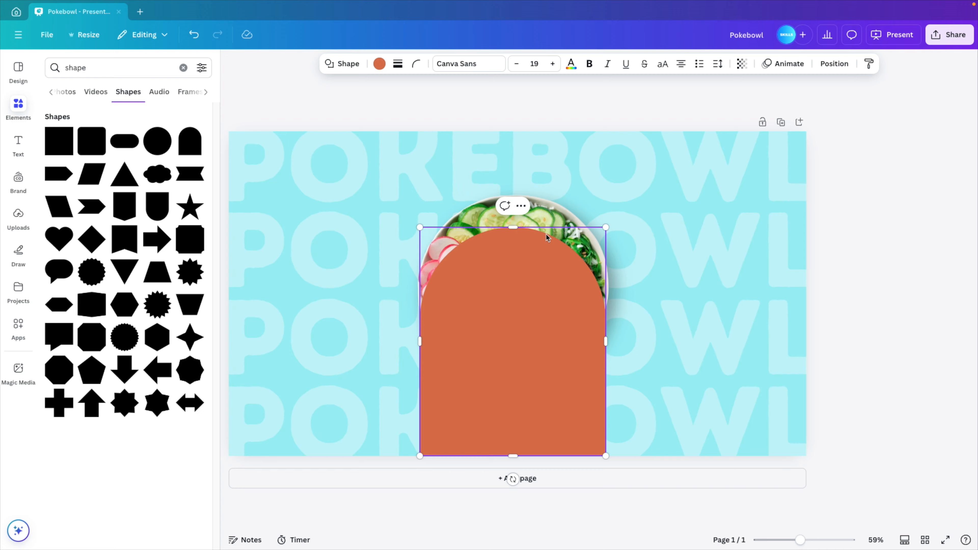
{"action": "left_click_drag", "start_coordinate": [608, 227], "coordinate": [635, 187]}
{"action": "double_click", "coordinate": [585, 330]}
{"action": "left_click_drag", "start_coordinate": [584, 330], "coordinate": [579, 330]}
Step: Move the arch's layer directly beneath the bowl's layer
{"action": "left_click", "coordinate": [834, 64]}
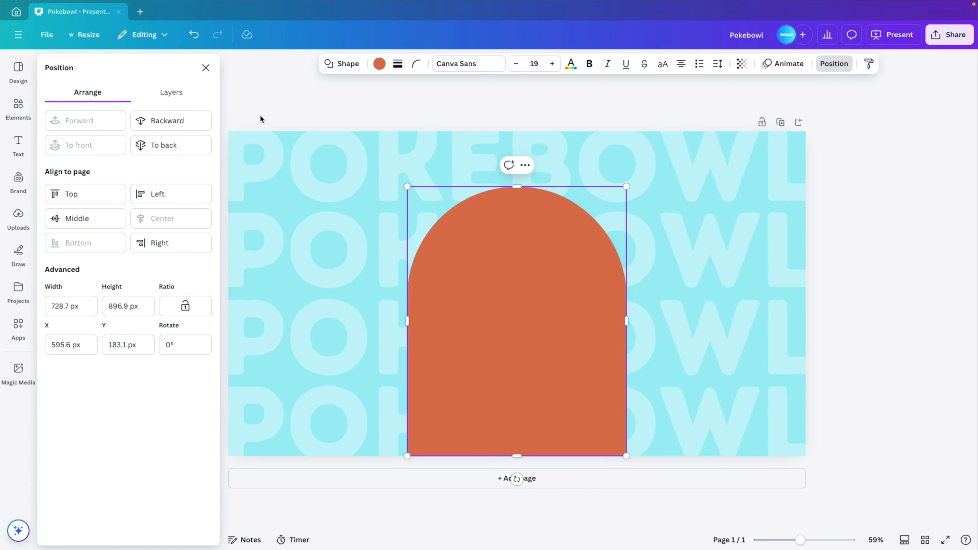
{"action": "left_click", "coordinate": [160, 93]}
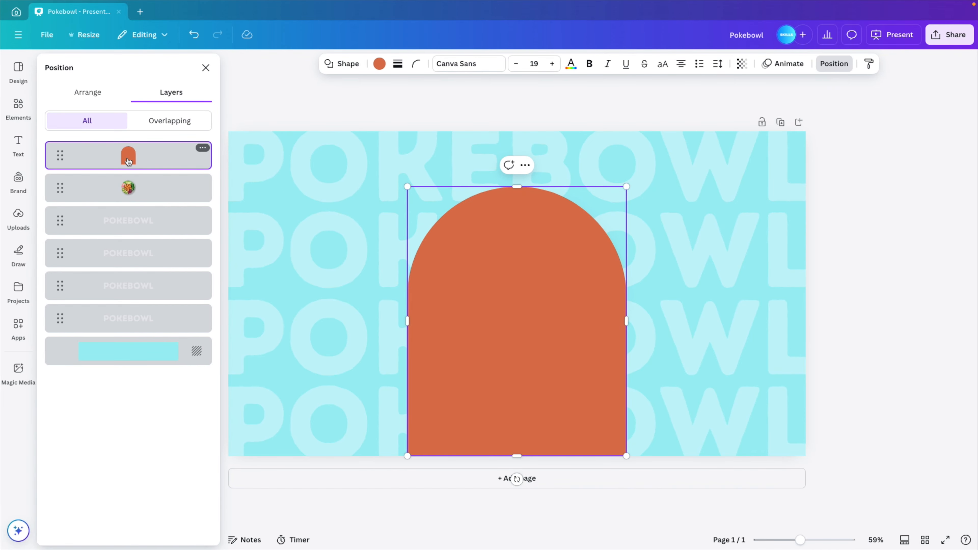
{"action": "left_click_drag", "start_coordinate": [128, 161], "coordinate": [126, 202]}
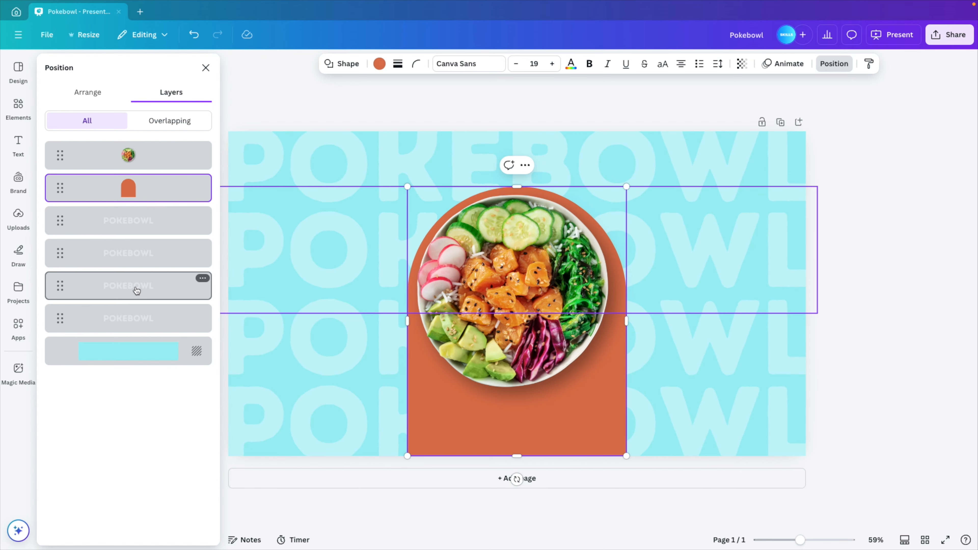
Step: Group the four POKEBOWL text layers
{"action": "left_click", "coordinate": [140, 230]}
{"action": "left_click", "coordinate": [143, 331], "text": "shift"}
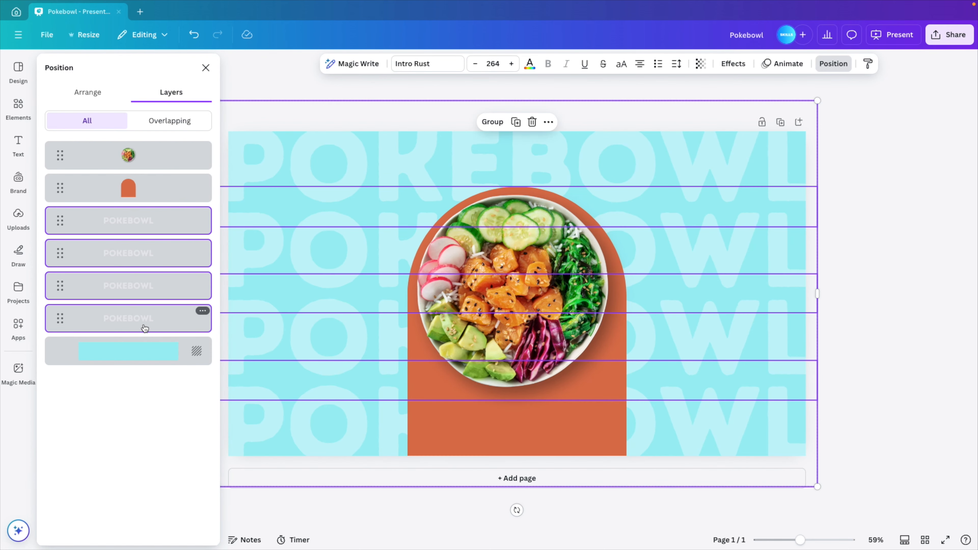
{"action": "left_click", "coordinate": [122, 222]}
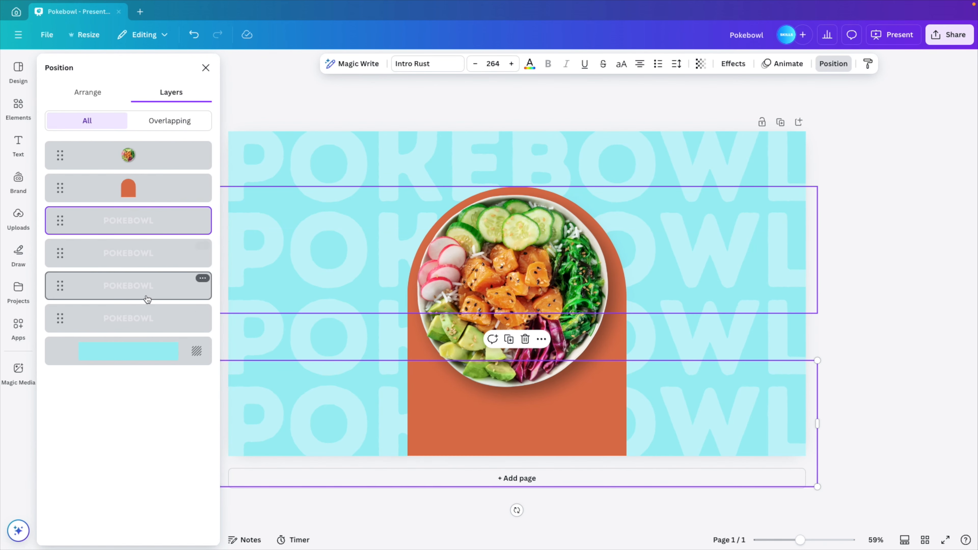
{"action": "left_click", "coordinate": [137, 320], "text": "shift"}
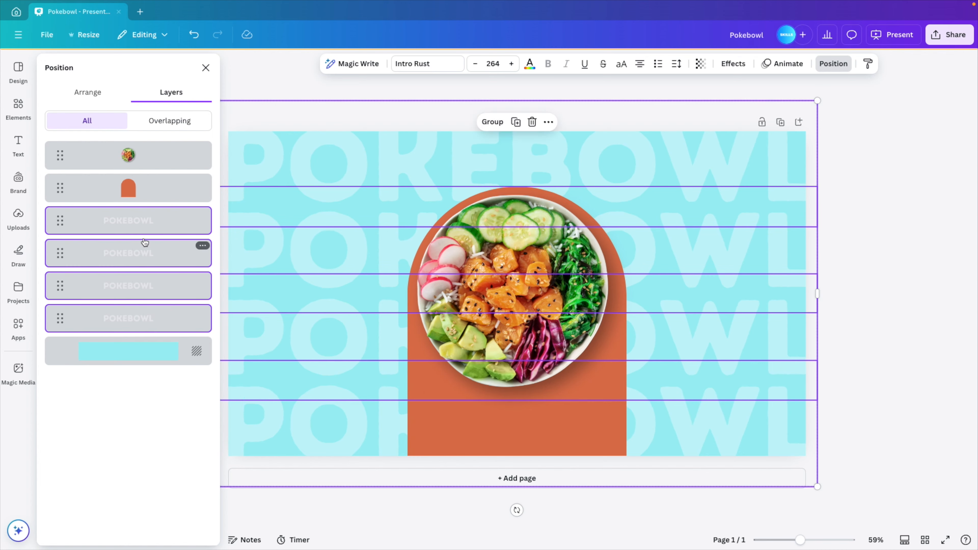
{"action": "key", "text": "ctrl+g"}
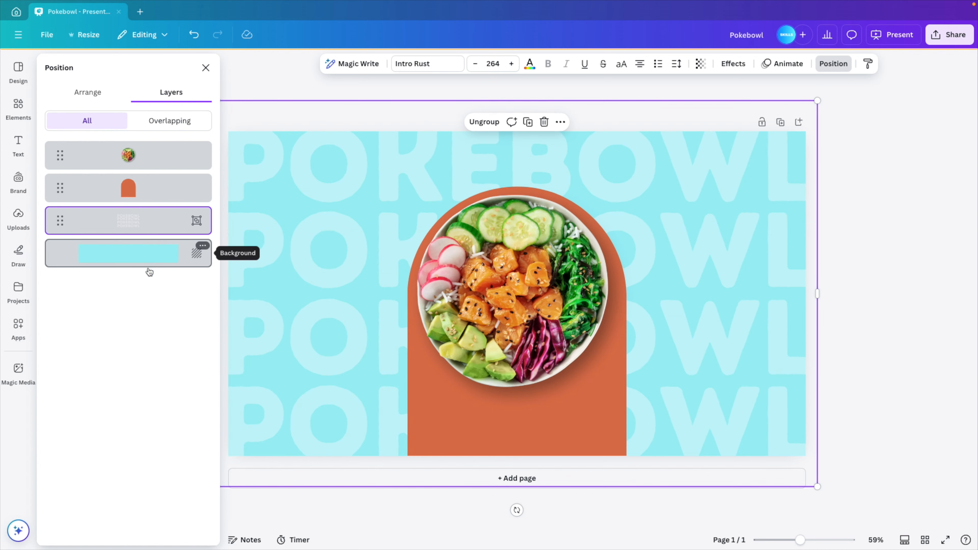
{"action": "right_click", "coordinate": [191, 222]}
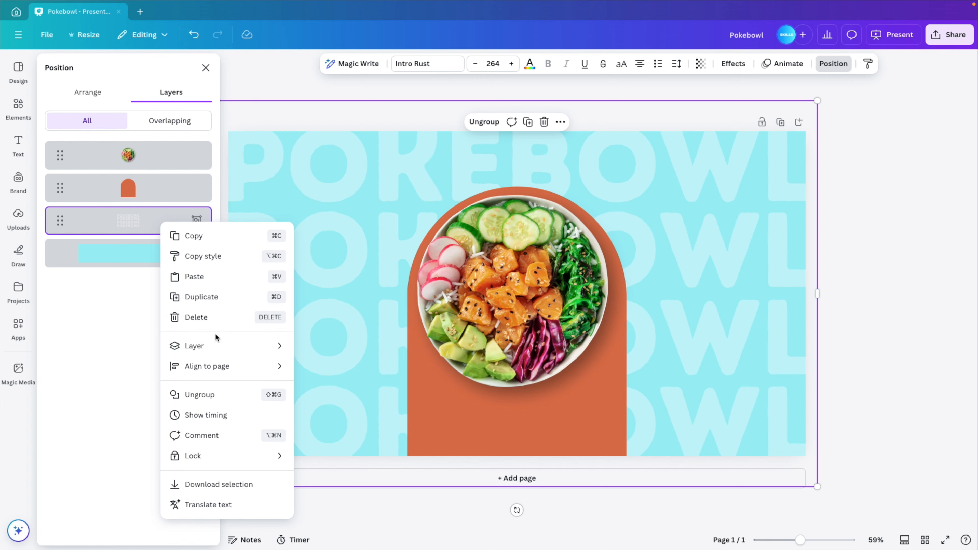
{"action": "left_click", "coordinate": [99, 324]}
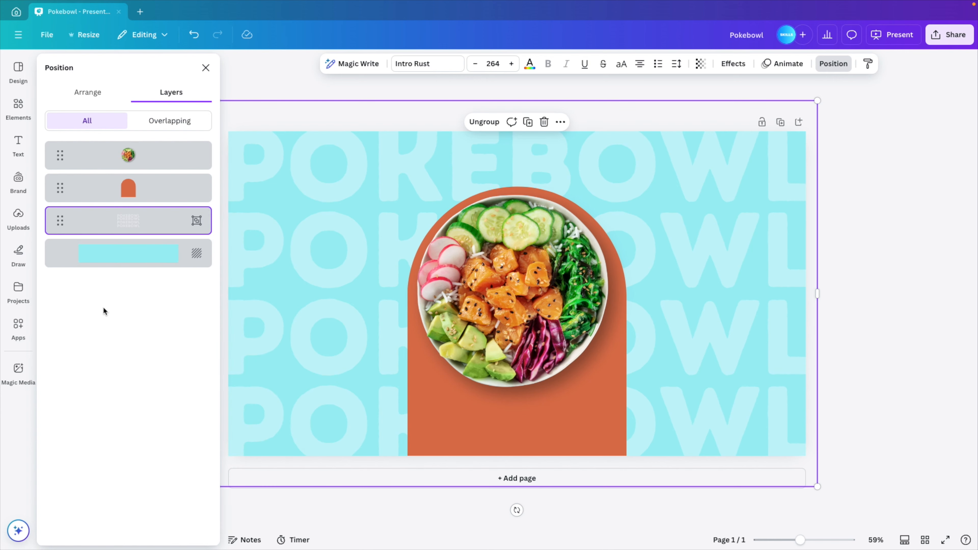
Step: Colour the arch with the document's light blue background colour so it hides the lettering around the bowl
{"action": "left_click", "coordinate": [571, 442]}
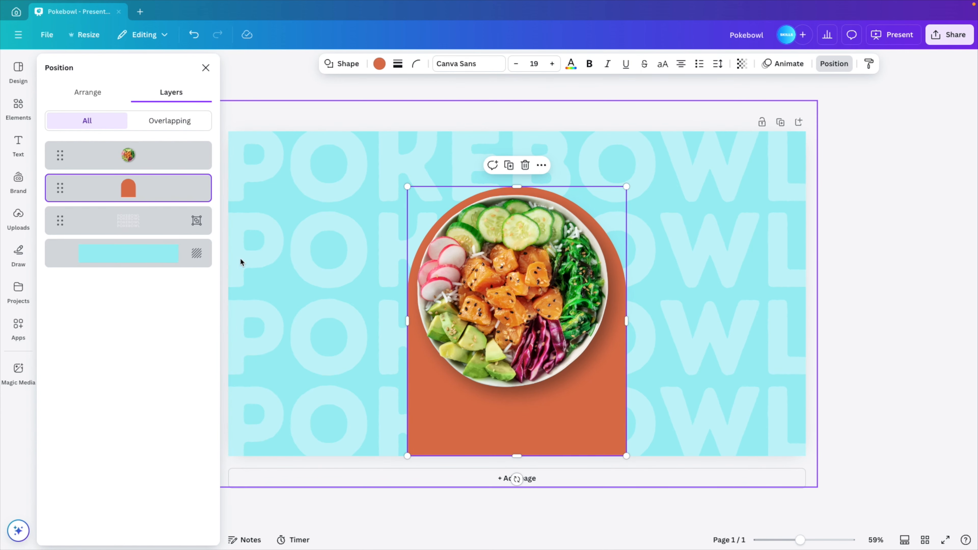
{"action": "left_click", "coordinate": [379, 64]}
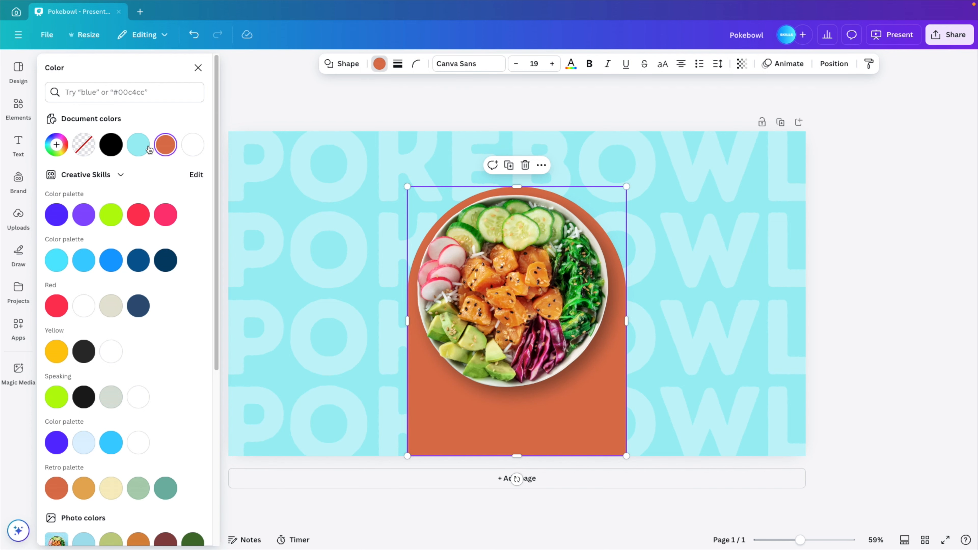
{"action": "left_click", "coordinate": [139, 145]}
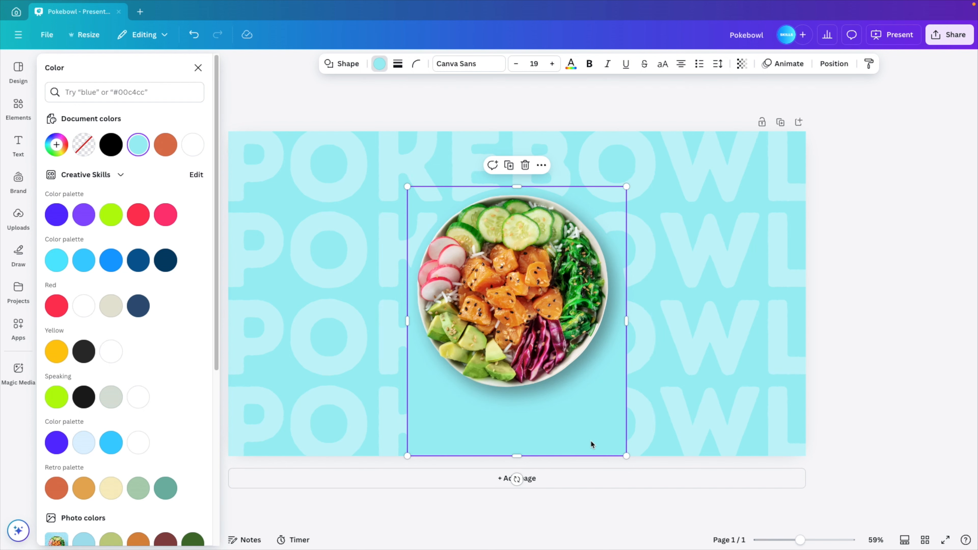
{"action": "left_click", "coordinate": [582, 347], "text": "shift"}
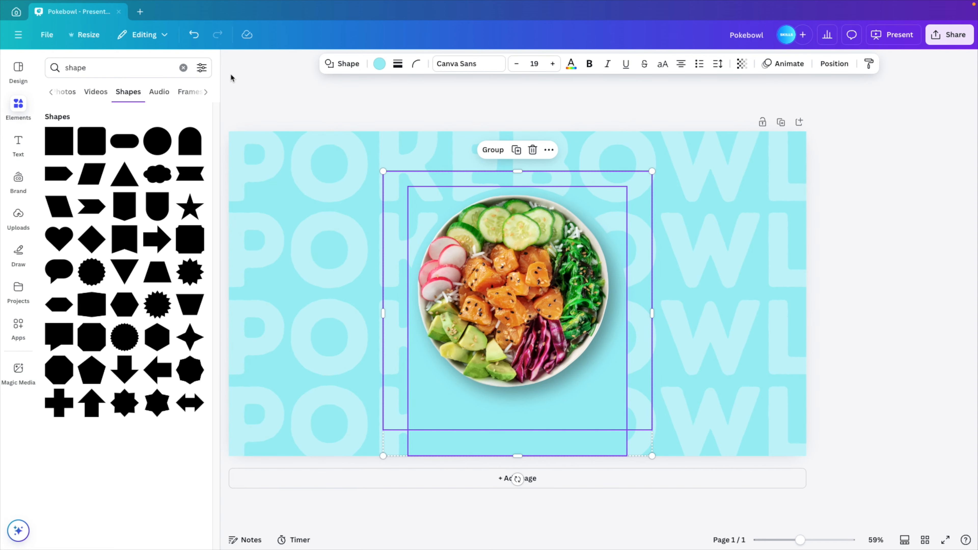
{"action": "left_click", "coordinate": [231, 76]}
{"action": "left_click", "coordinate": [257, 100]}
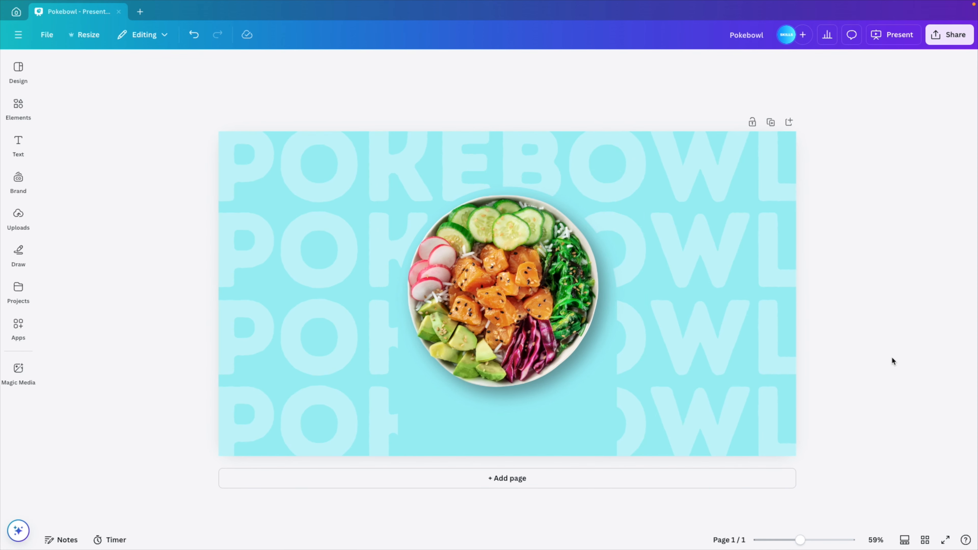
Step: Enlarge the blue arch slightly, keeping it centred on the page's lower edge, and move the bowl a little lower
{"action": "left_click", "coordinate": [584, 439]}
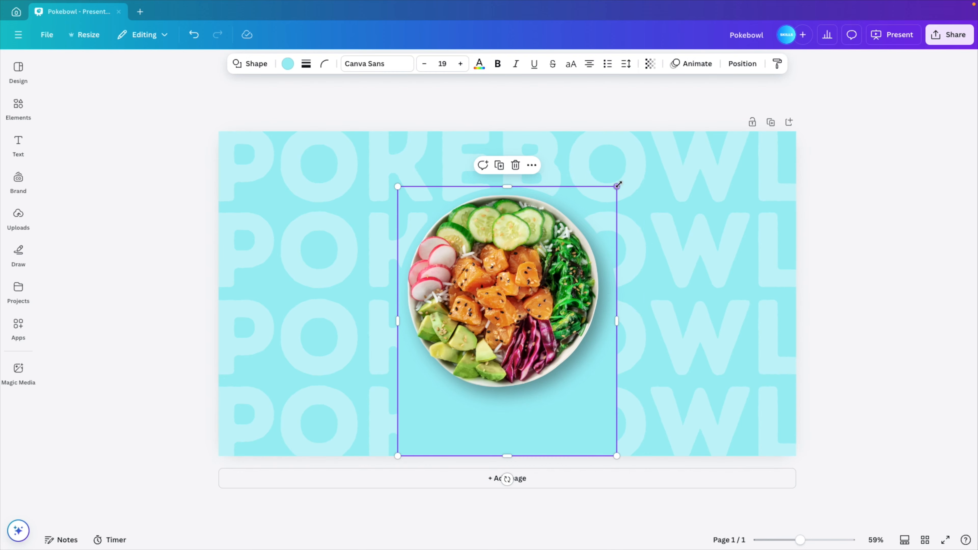
{"action": "left_click_drag", "start_coordinate": [617, 185], "coordinate": [635, 181]}
{"action": "left_click_drag", "start_coordinate": [601, 393], "coordinate": [601, 412]}
{"action": "left_click", "coordinate": [874, 298]}
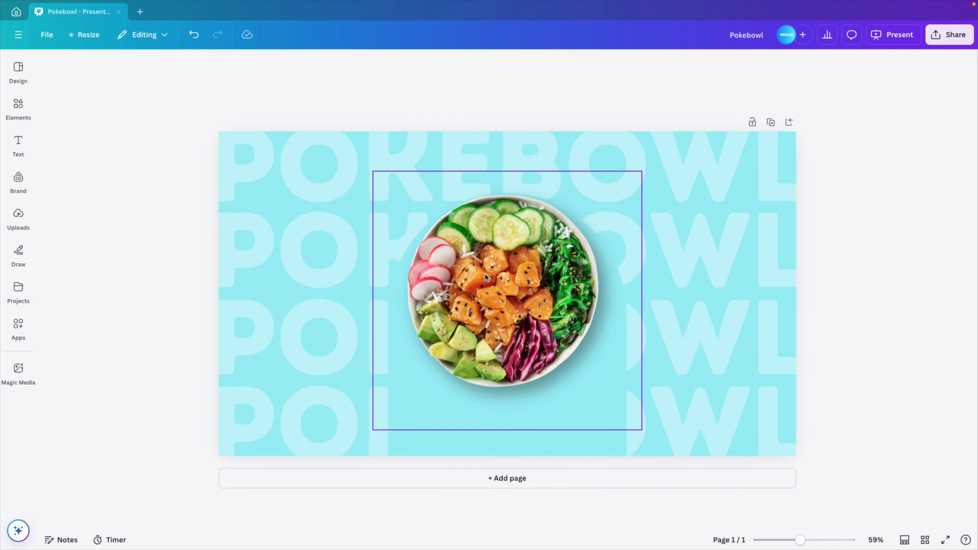
{"action": "left_click_drag", "start_coordinate": [486, 274], "coordinate": [483, 293]}
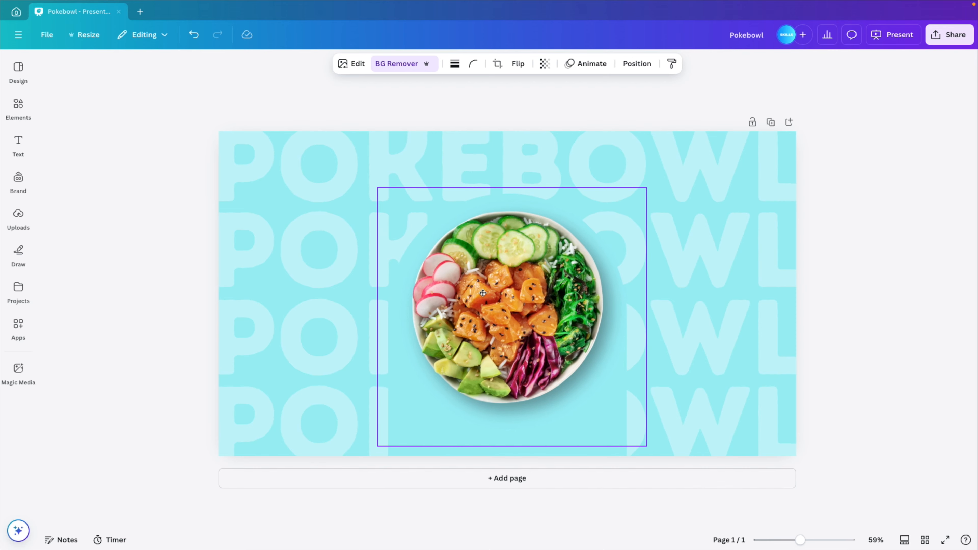
{"action": "left_click", "coordinate": [882, 278]}
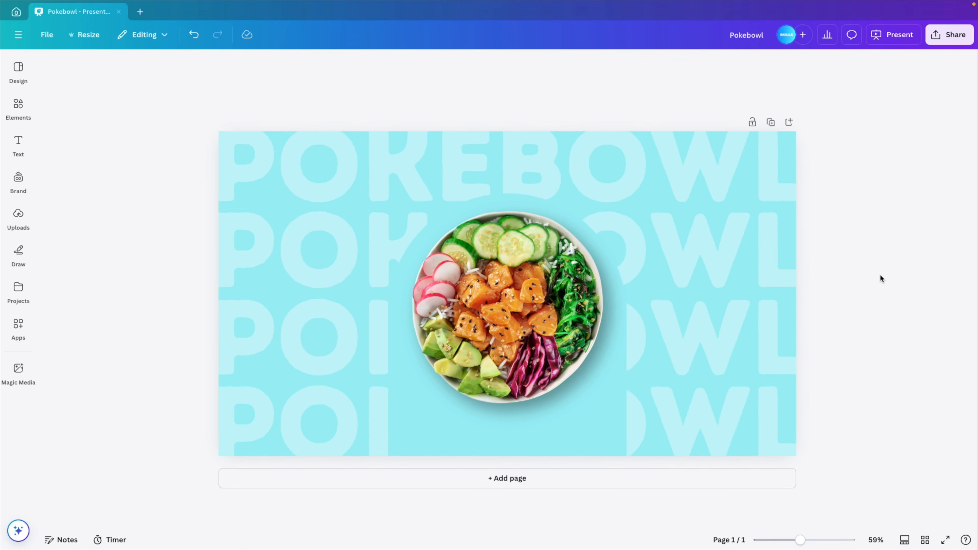
Step: Add a Subtitle text reading "Delicious Pokebowls" over the bowl and set it in uppercase
{"action": "left_click", "coordinate": [31, 145]}
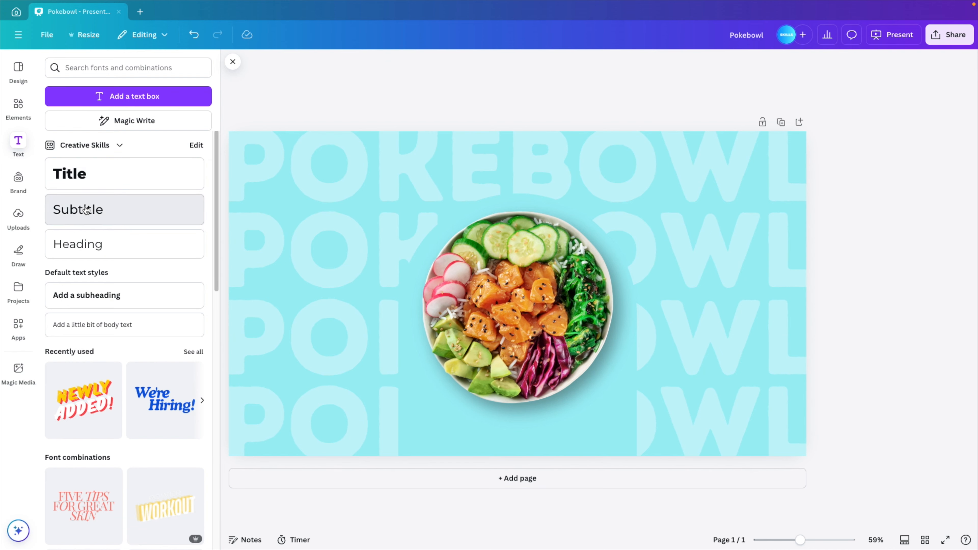
{"action": "left_click", "coordinate": [86, 210]}
{"action": "type", "text": "Ded"}
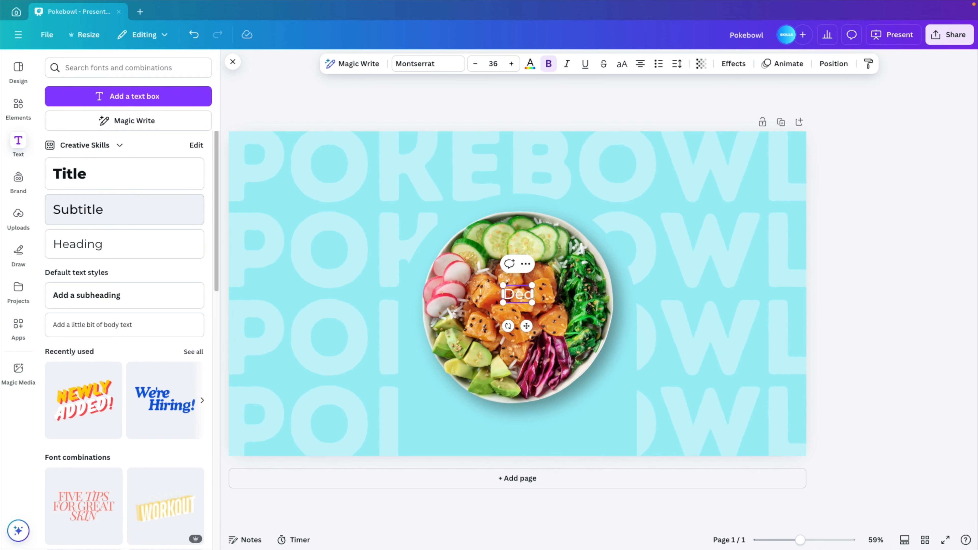
{"action": "key", "text": "BackSpace"}
{"action": "type", "text": "liciou"}
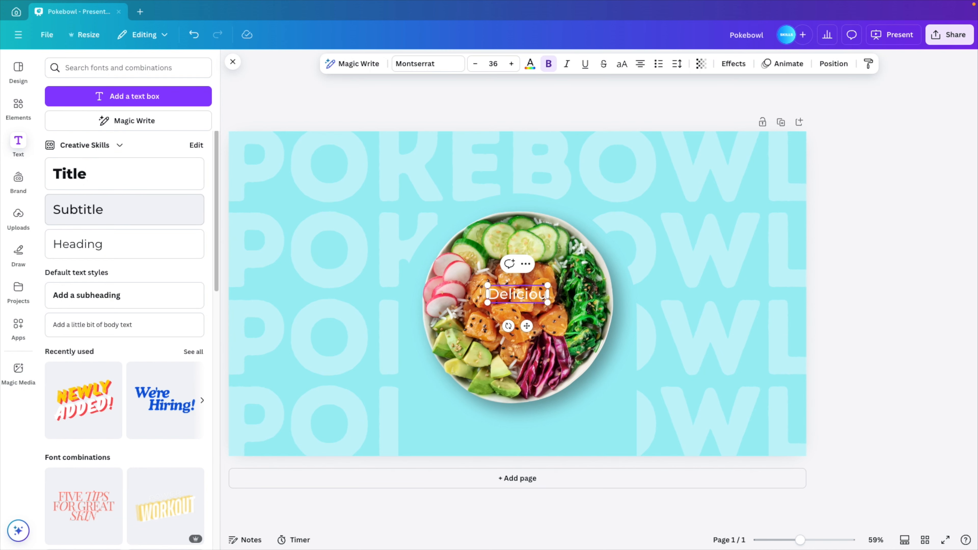
{"action": "type", "text": "s Pokebowls"}
{"action": "key", "text": "ctrl+a"}
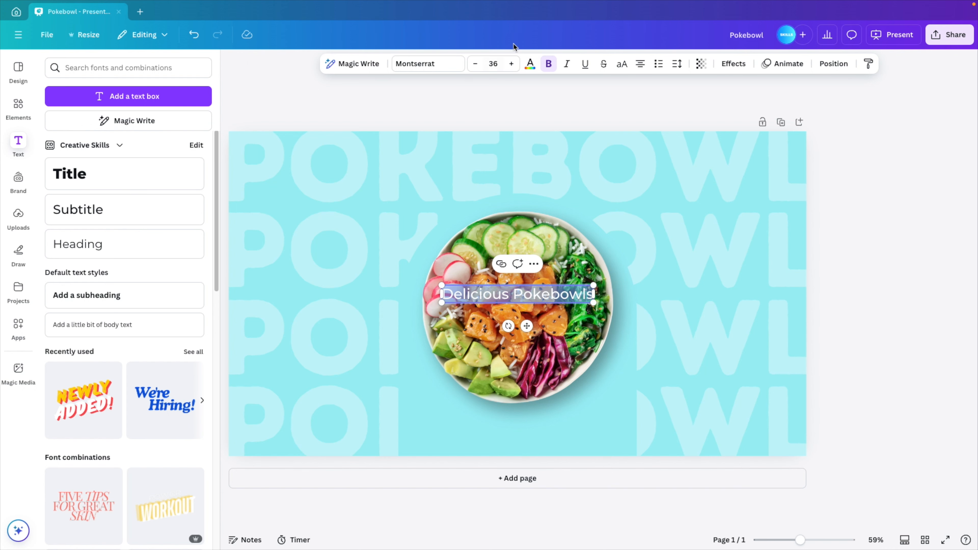
{"action": "left_click", "coordinate": [623, 69]}
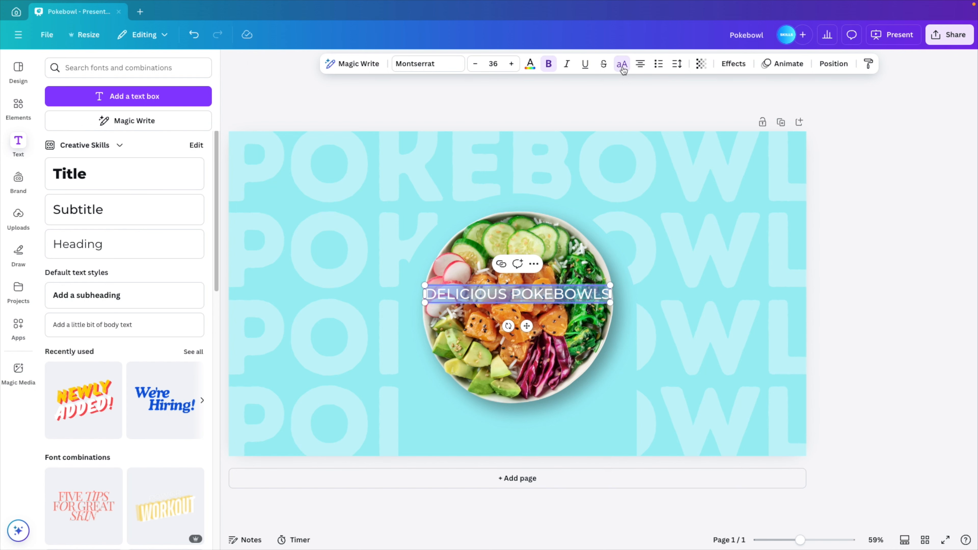
Step: Curve the DELICIOUS POKEBOWLS text, place it along the bowl's lower rim and flip its arc with a curve of -41
{"action": "left_click", "coordinate": [736, 65]}
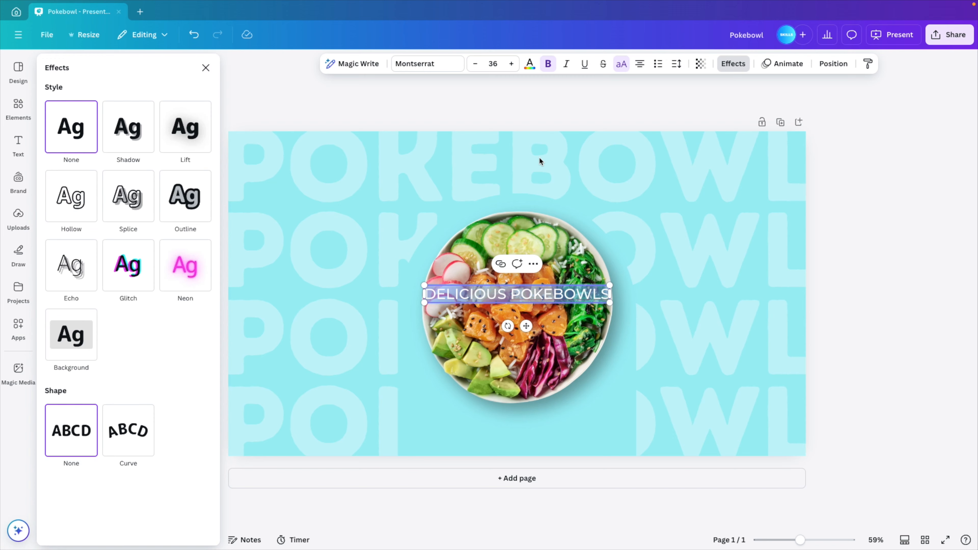
{"action": "left_click", "coordinate": [125, 448]}
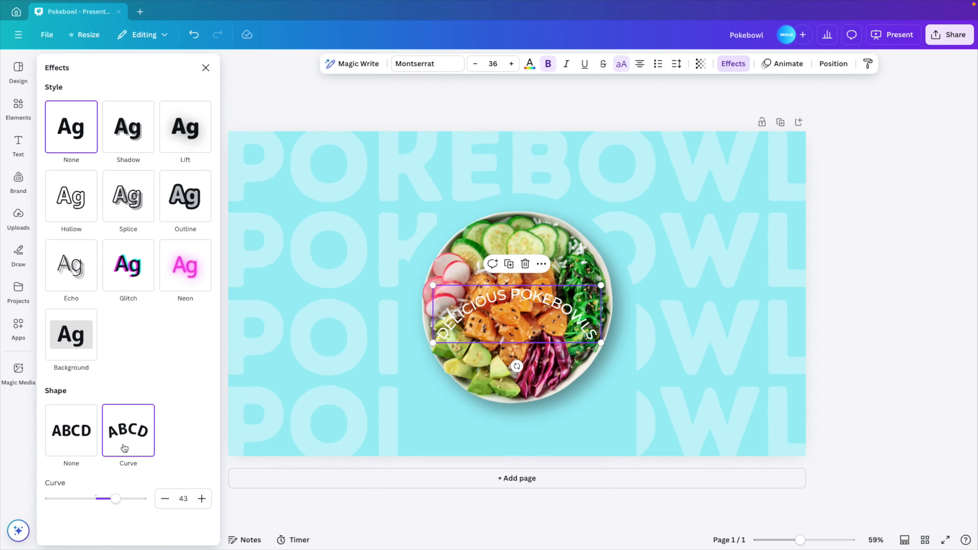
{"action": "left_click_drag", "start_coordinate": [552, 305], "coordinate": [535, 411]}
{"action": "left_click_drag", "start_coordinate": [115, 500], "coordinate": [77, 499]}
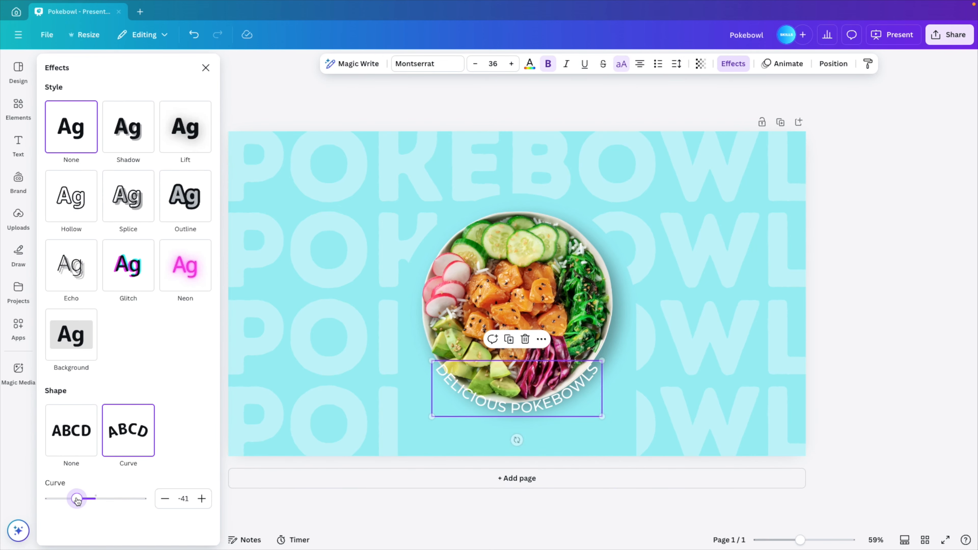
Step: Enlarge the curved text to size 42 with a curve of -42 and centre it just below the bowl's rim
{"action": "left_click_drag", "start_coordinate": [552, 405], "coordinate": [550, 417]}
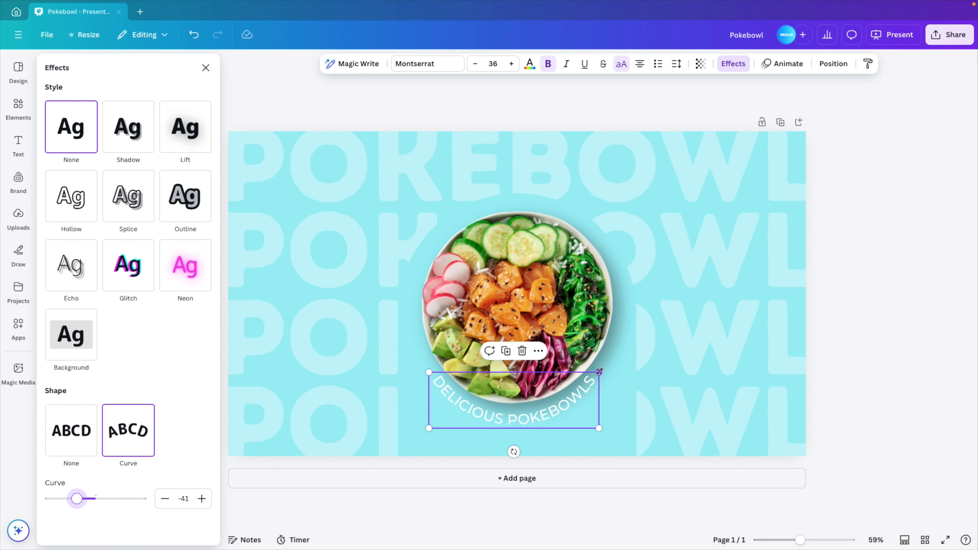
{"action": "left_click_drag", "start_coordinate": [598, 372], "coordinate": [614, 366]}
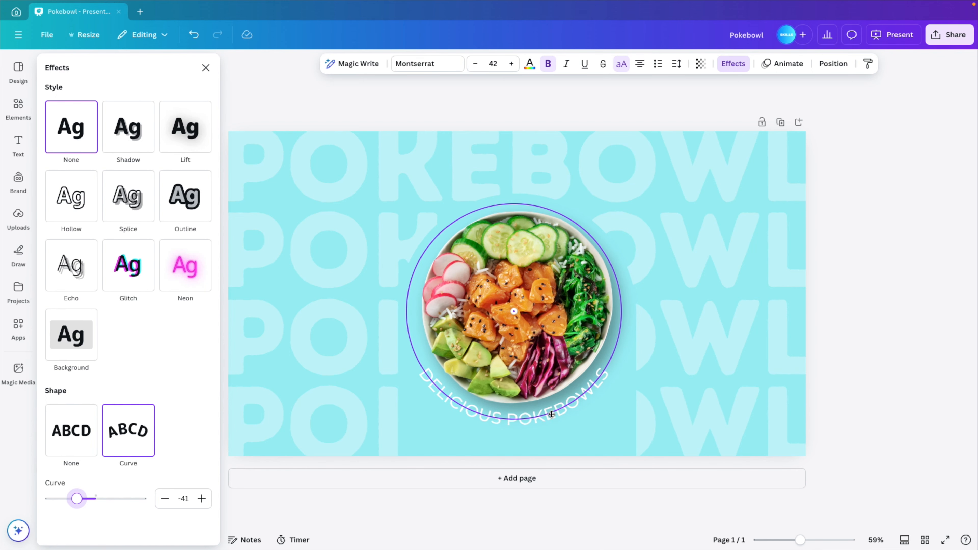
{"action": "left_click", "coordinate": [551, 414]}
{"action": "left_click_drag", "start_coordinate": [77, 500], "coordinate": [77, 501]}
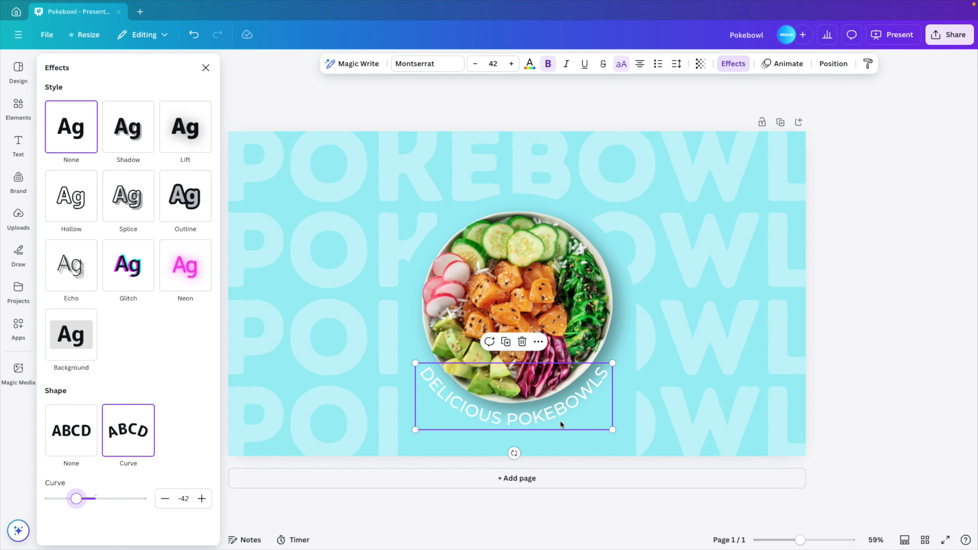
{"action": "left_click_drag", "start_coordinate": [558, 416], "coordinate": [566, 418]}
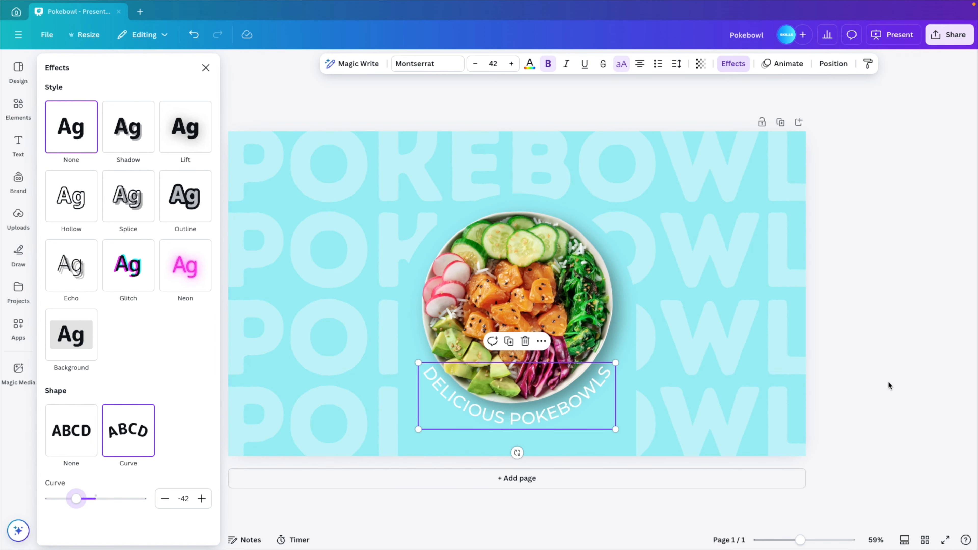
{"action": "left_click", "coordinate": [540, 425]}
{"action": "left_click", "coordinate": [878, 405]}
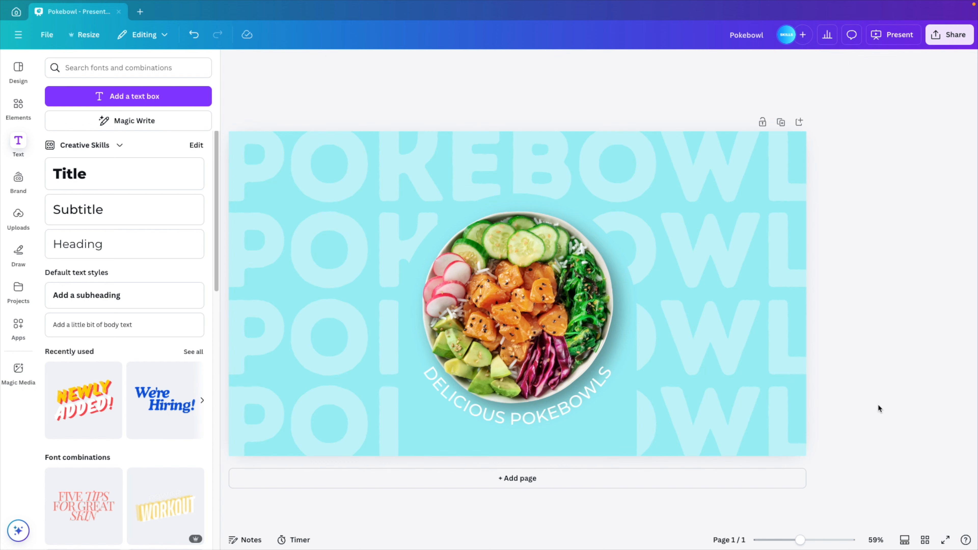
{"action": "left_click", "coordinate": [539, 426]}
{"action": "left_click", "coordinate": [782, 461]}
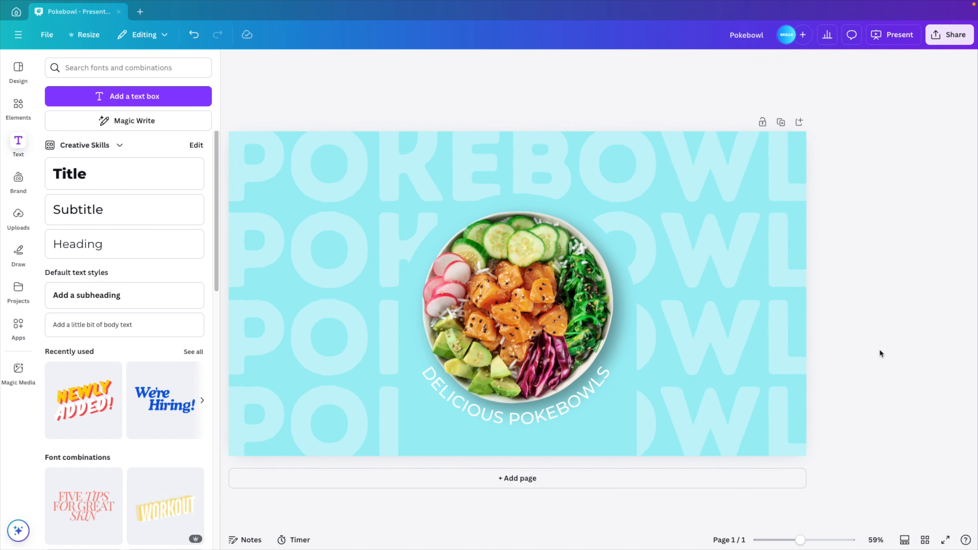
Step: Try Intro Rust and several Montserrat weights on the curved text and settle on Montserrat Regular
{"action": "left_click", "coordinate": [437, 66]}
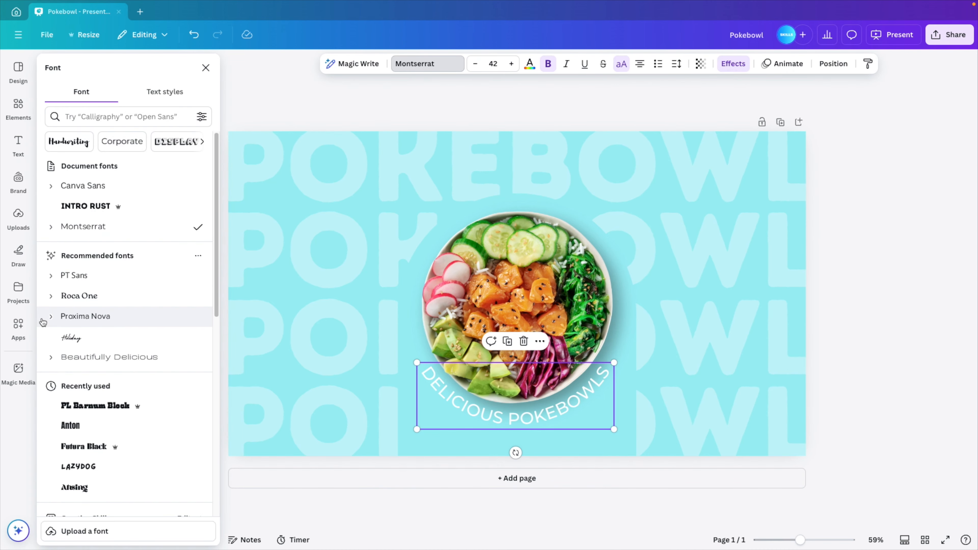
{"action": "left_click", "coordinate": [81, 208]}
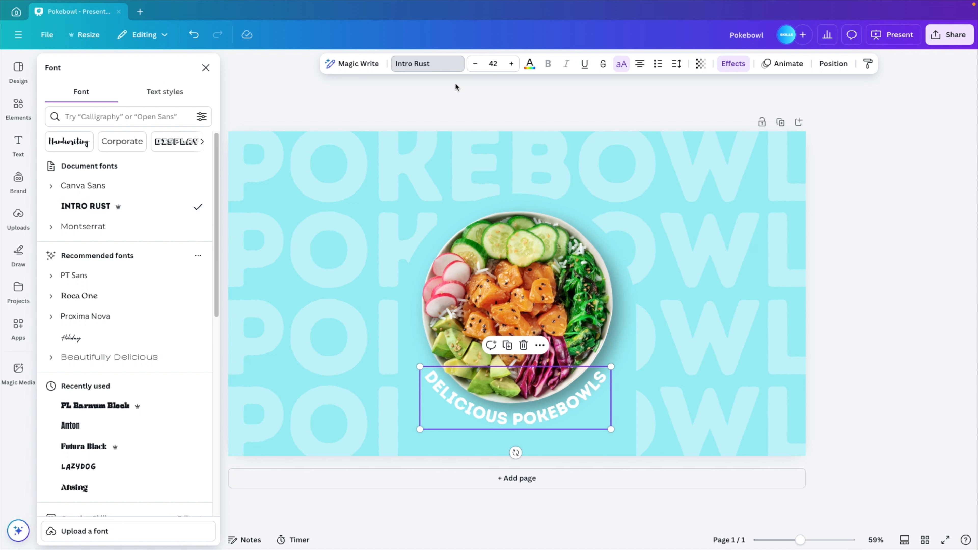
{"action": "left_click", "coordinate": [50, 230]}
{"action": "left_click", "coordinate": [105, 351]}
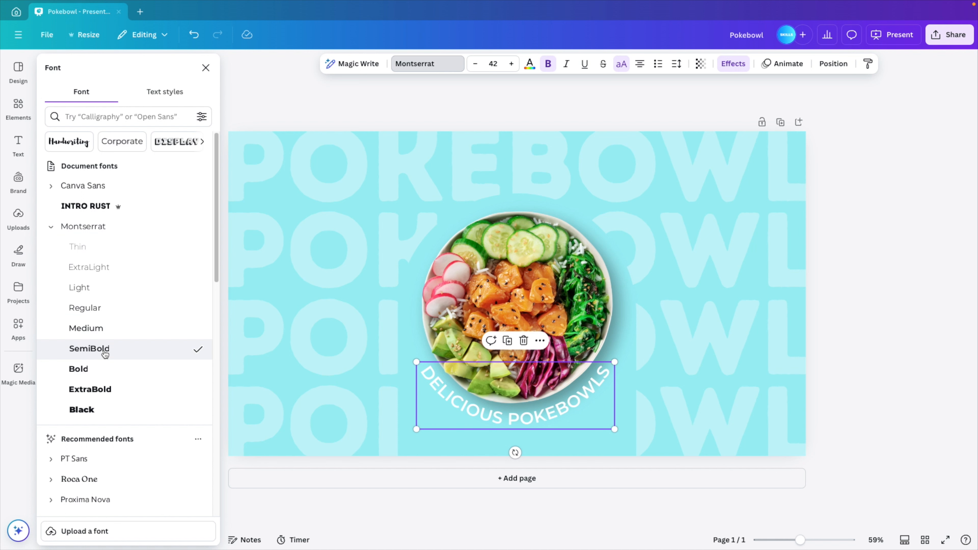
{"action": "left_click", "coordinate": [108, 330]}
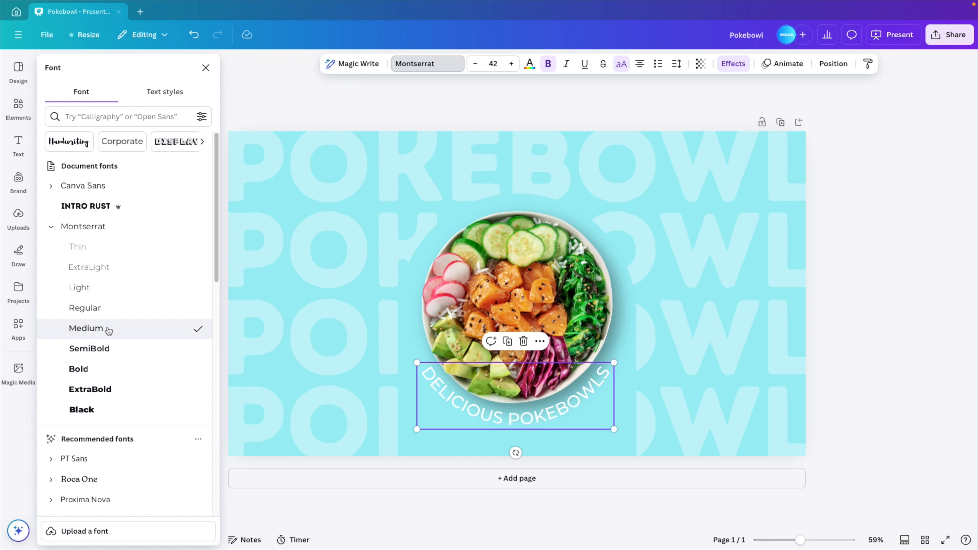
{"action": "left_click", "coordinate": [108, 386]}
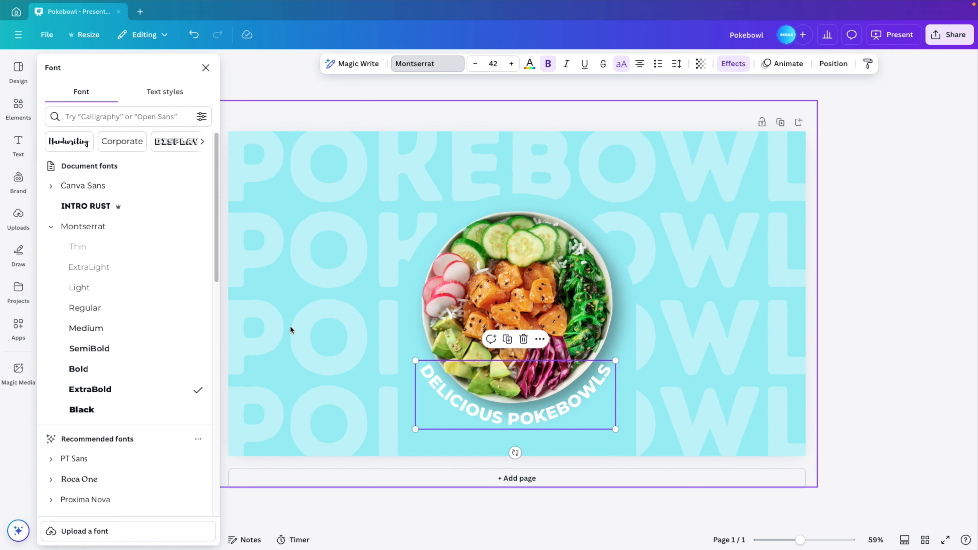
{"action": "left_click", "coordinate": [105, 328]}
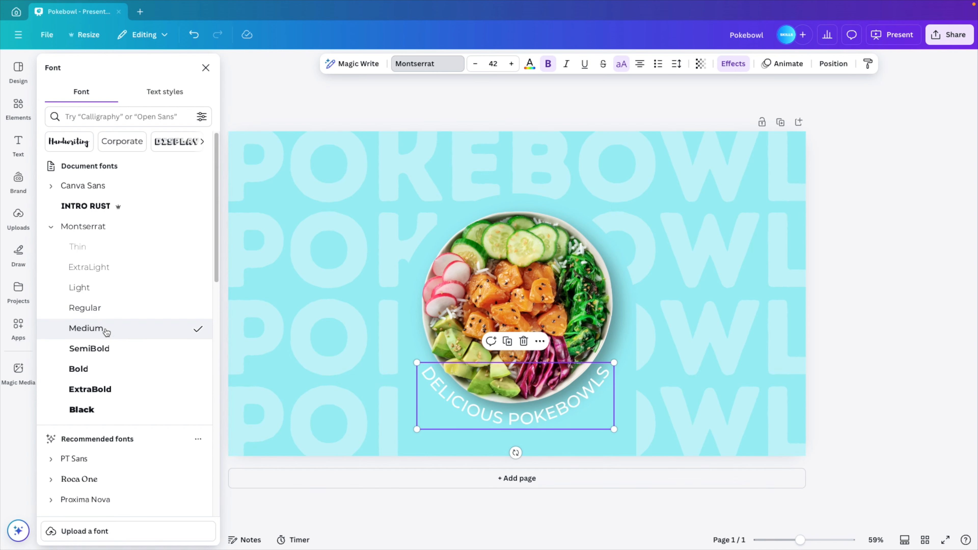
{"action": "left_click", "coordinate": [116, 312]}
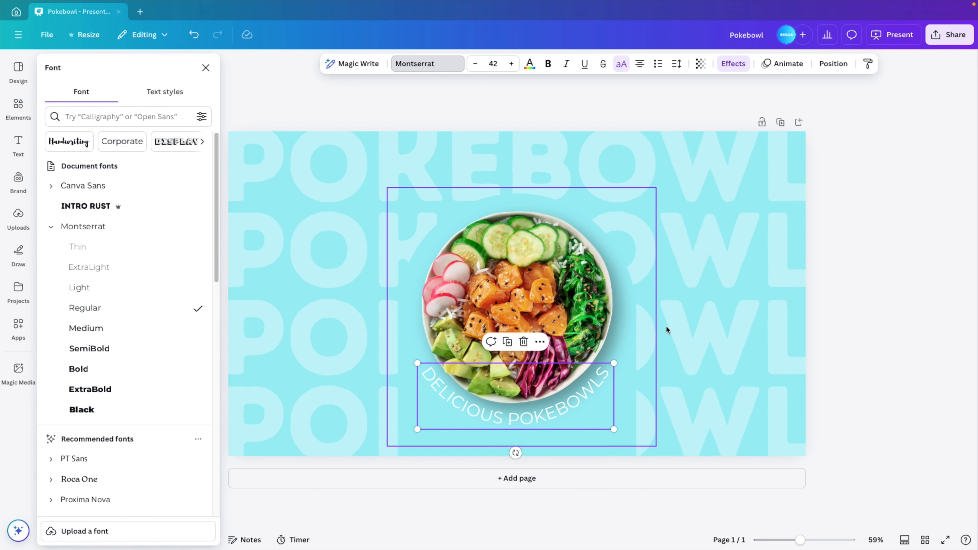
{"action": "left_click", "coordinate": [868, 286]}
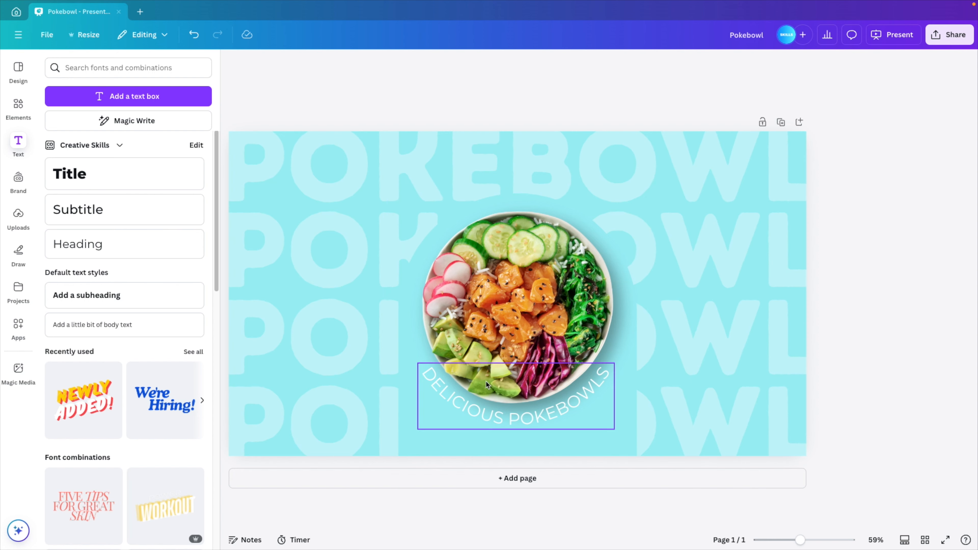
{"action": "left_click", "coordinate": [86, 217]}
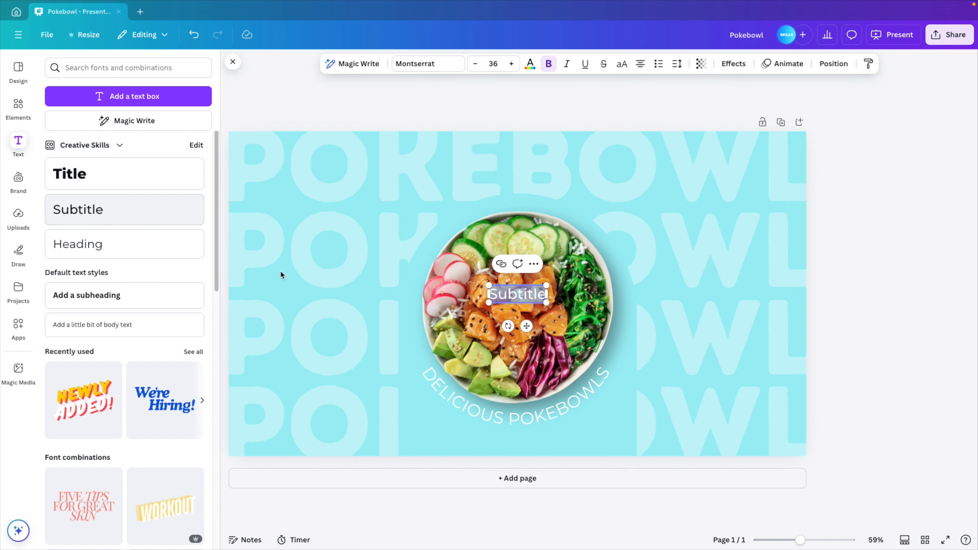
{"action": "type", "text": "www"}
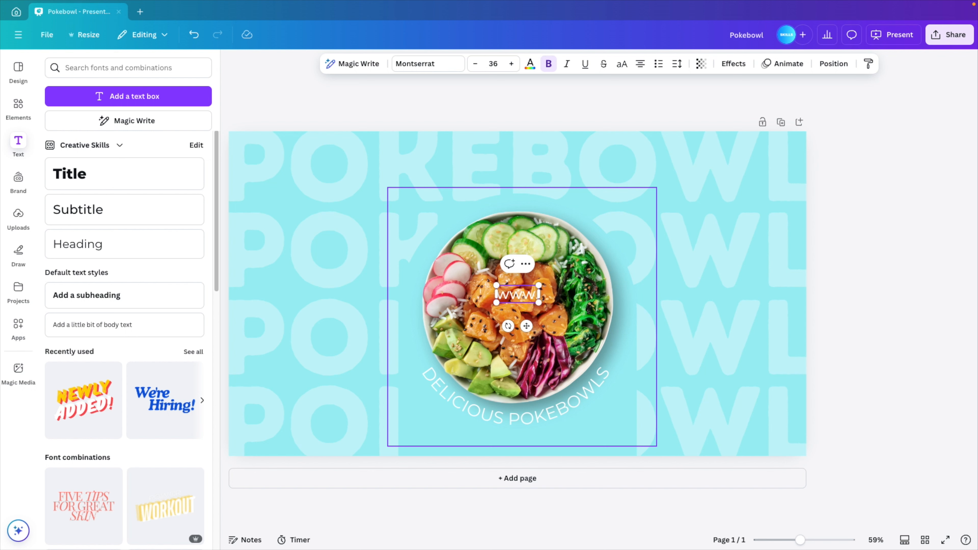
{"action": "type", "text": ".yourw"}
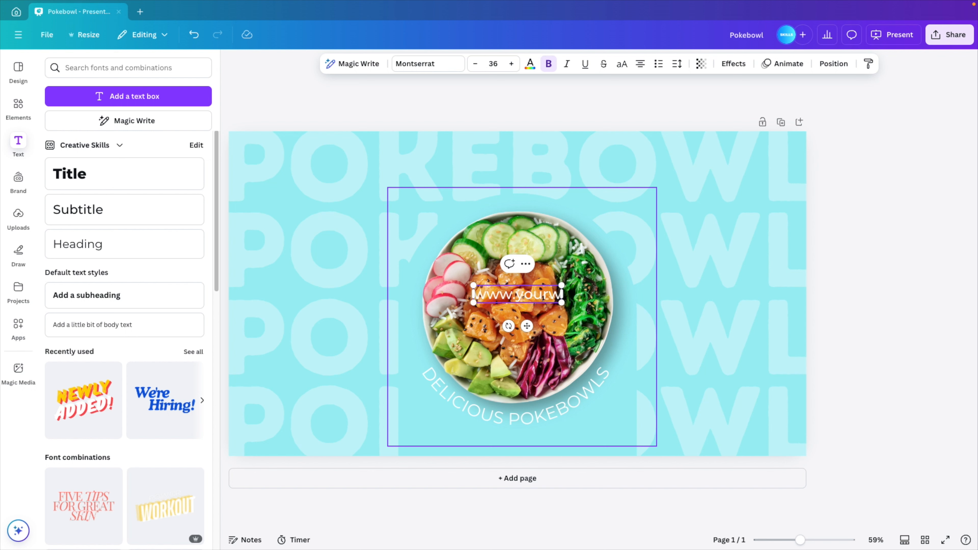
{"action": "type", "text": "ebsite.com"}
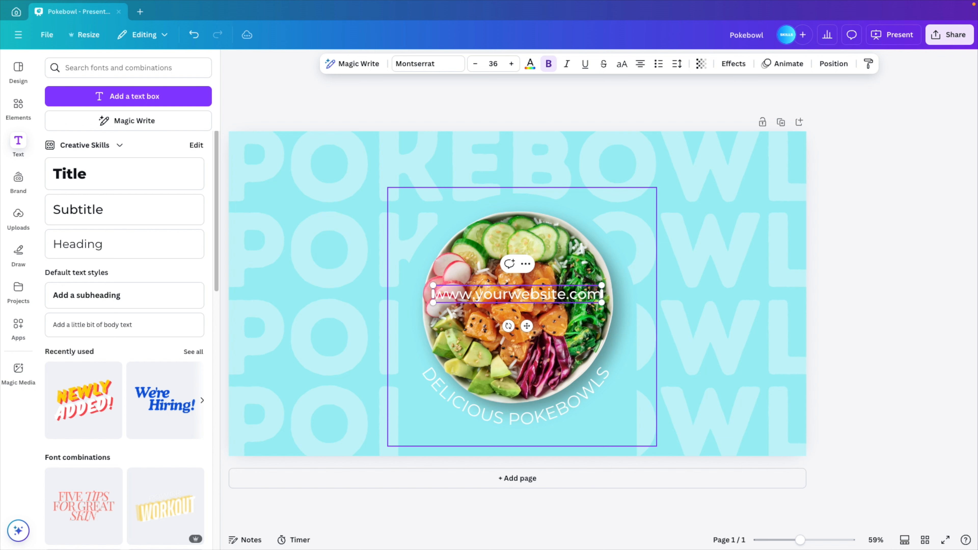
{"action": "left_click", "coordinate": [846, 305]}
Step: Move the website text below the curved lettering, reduce its size and centre it near the page's lower edge
{"action": "left_click_drag", "start_coordinate": [565, 295], "coordinate": [565, 447]}
{"action": "left_click_drag", "start_coordinate": [432, 437], "coordinate": [444, 440]}
{"action": "left_click_drag", "start_coordinate": [541, 450], "coordinate": [540, 442]}
{"action": "left_click", "coordinate": [894, 393]}
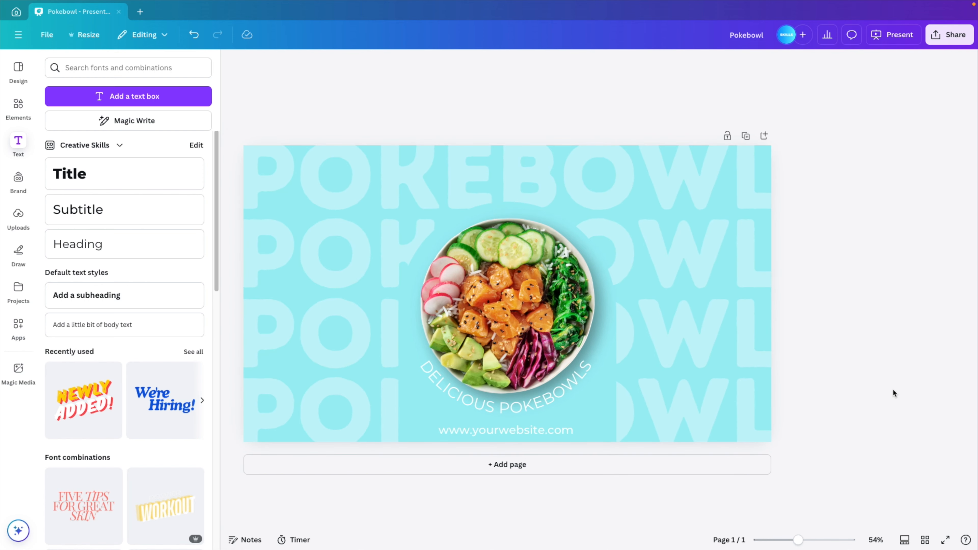
{"action": "left_click", "coordinate": [120, 67]}
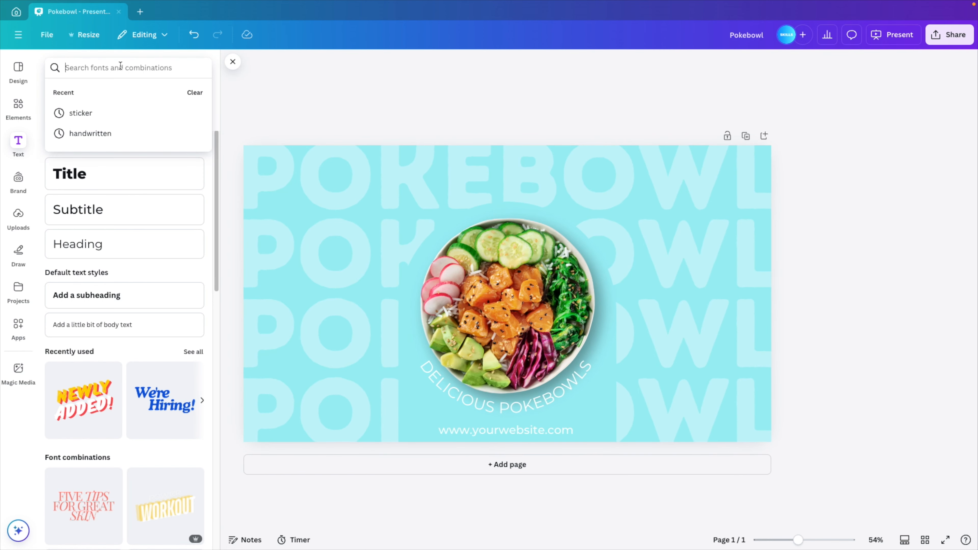
{"action": "type", "text": "choptst"}
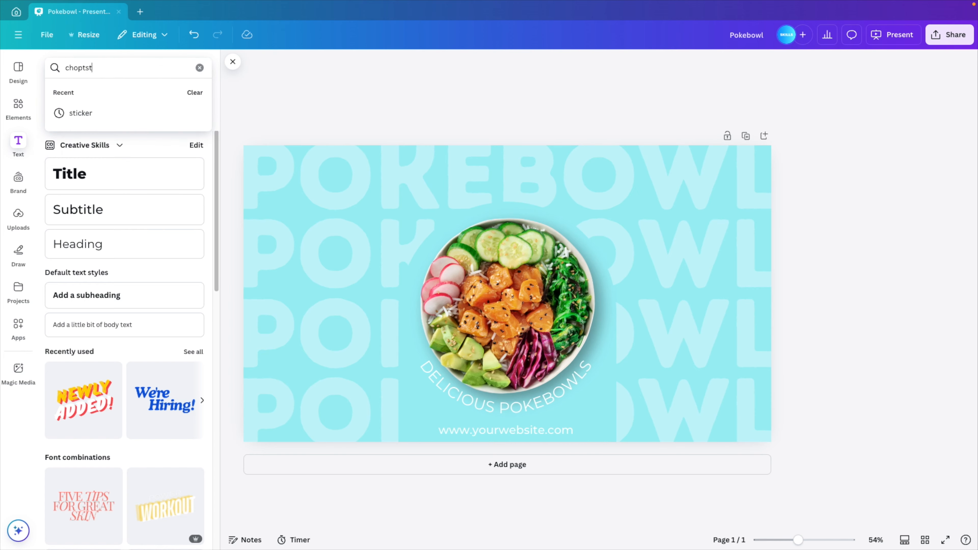
{"action": "type", "text": "ickcks"}
{"action": "key", "text": "Return"}
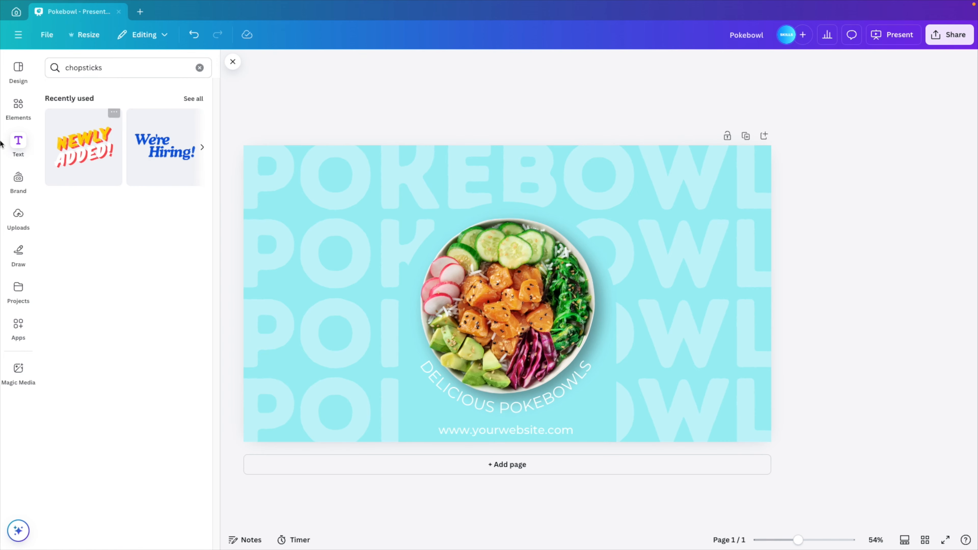
Step: Search the elements library for "chopstick" and show all matching photos
{"action": "left_click", "coordinate": [18, 104]}
{"action": "left_click", "coordinate": [135, 66]}
{"action": "left_click", "coordinate": [200, 67]}
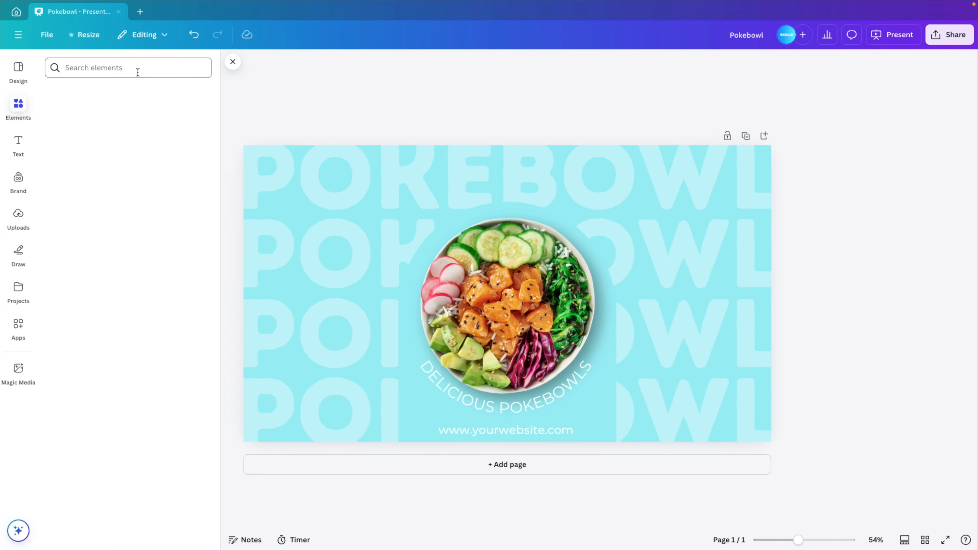
{"action": "type", "text": "choptst"}
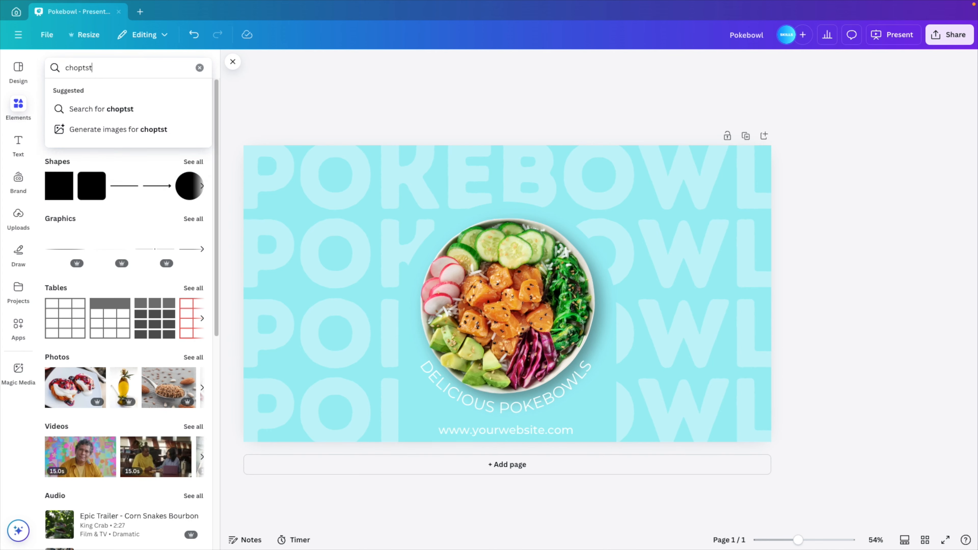
{"action": "key", "text": "BackSpace"}
{"action": "type", "text": "stick"}
{"action": "key", "text": "Return"}
{"action": "left_click", "coordinate": [190, 216]}
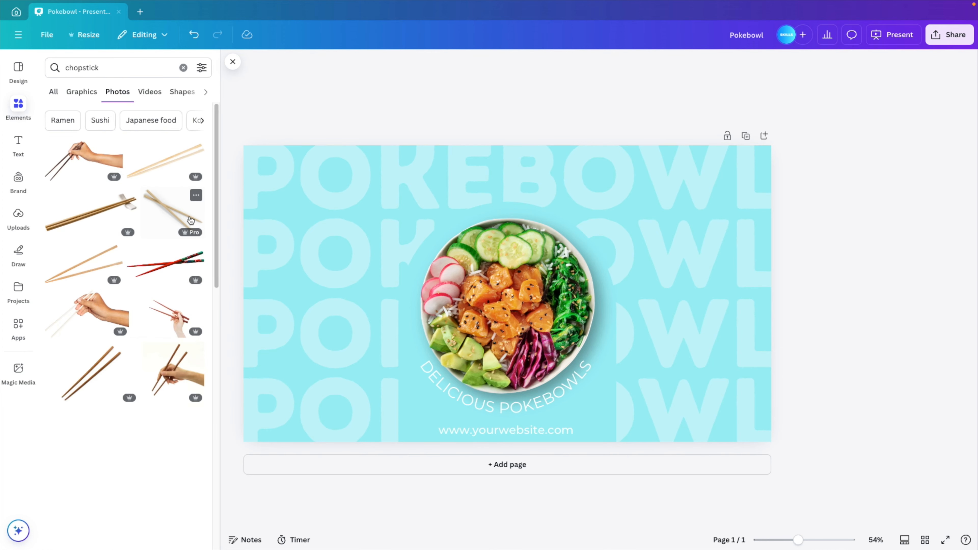
Step: Try the spread wooden chopsticks photo, shrinking it and placing it with the tips over the bowl's right side
{"action": "left_click", "coordinate": [101, 270]}
{"action": "left_click_drag", "start_coordinate": [571, 259], "coordinate": [765, 180]}
{"action": "left_click_drag", "start_coordinate": [937, 106], "coordinate": [712, 212]}
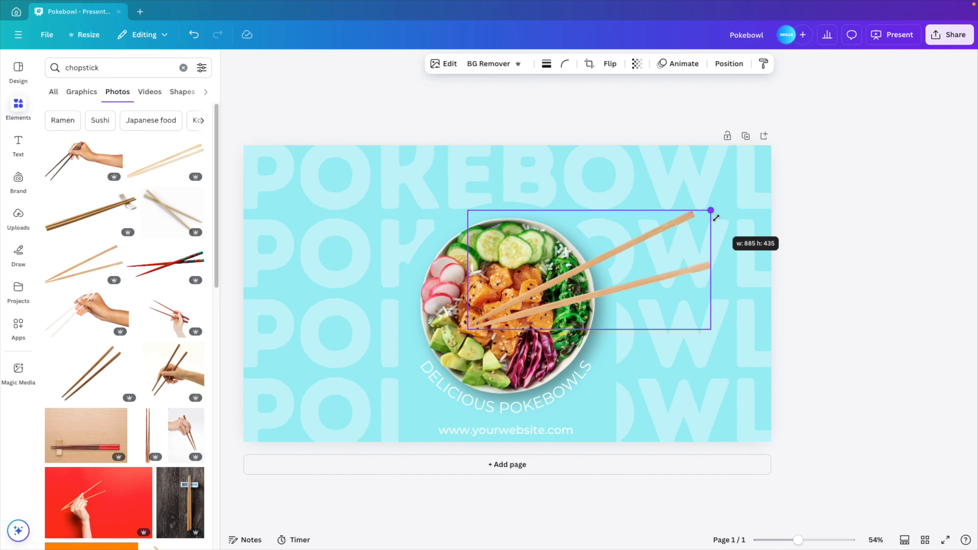
{"action": "left_click_drag", "start_coordinate": [638, 273], "coordinate": [569, 277]}
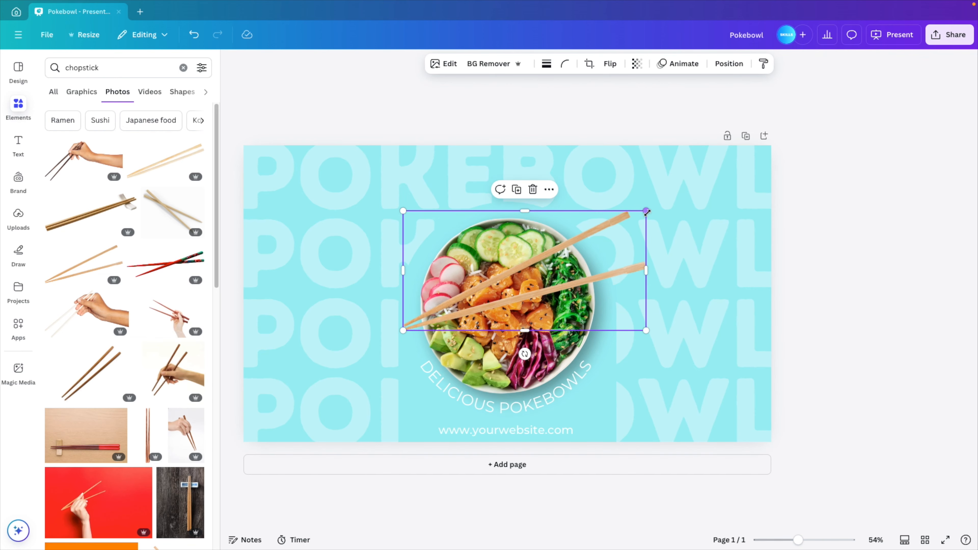
{"action": "left_click_drag", "start_coordinate": [646, 212], "coordinate": [623, 222]}
{"action": "left_click_drag", "start_coordinate": [489, 300], "coordinate": [686, 268]}
Step: Add the pale chopsticks cut-out photo, shrink it and move it to the bowl's right side
{"action": "left_click", "coordinate": [165, 160]}
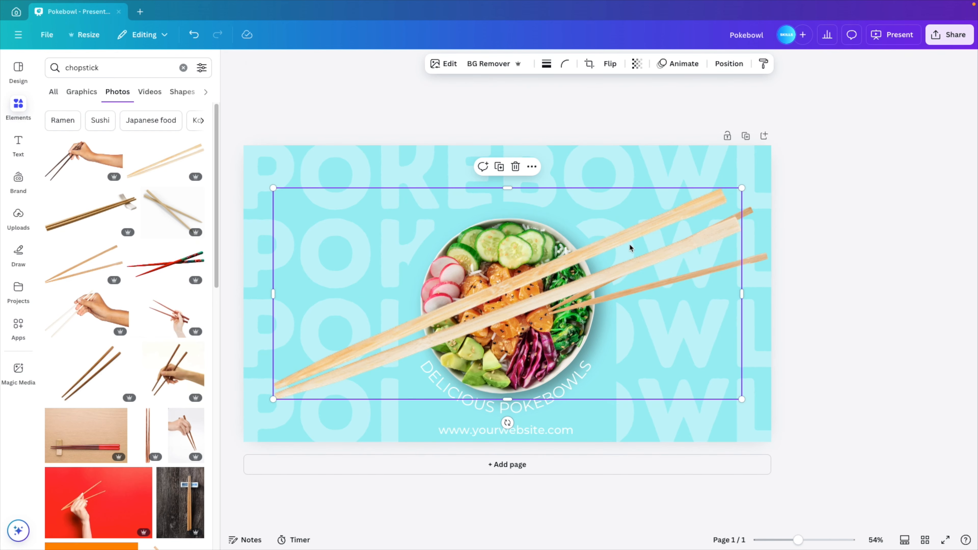
{"action": "left_click_drag", "start_coordinate": [630, 248], "coordinate": [746, 214]}
{"action": "left_click_drag", "start_coordinate": [858, 154], "coordinate": [709, 218]}
{"action": "left_click_drag", "start_coordinate": [624, 299], "coordinate": [666, 219]}
{"action": "left_click_drag", "start_coordinate": [602, 308], "coordinate": [659, 267]}
Step: Shrink the pale chopsticks further and position them slanting up to the right with their tips over the salmon cubes
{"action": "left_click_drag", "start_coordinate": [805, 189], "coordinate": [699, 242]}
{"action": "left_click_drag", "start_coordinate": [599, 290], "coordinate": [651, 253]}
{"action": "mouse_move", "coordinate": [705, 237]}
{"action": "left_mouse_down"}
{"action": "mouse_move", "coordinate": [727, 247]}
{"action": "mouse_move", "coordinate": [705, 236]}
{"action": "left_mouse_up"}
{"action": "left_click_drag", "start_coordinate": [644, 324], "coordinate": [624, 328]}
{"action": "key", "text": "ctrl+z"}
{"action": "left_click", "coordinate": [788, 260]}
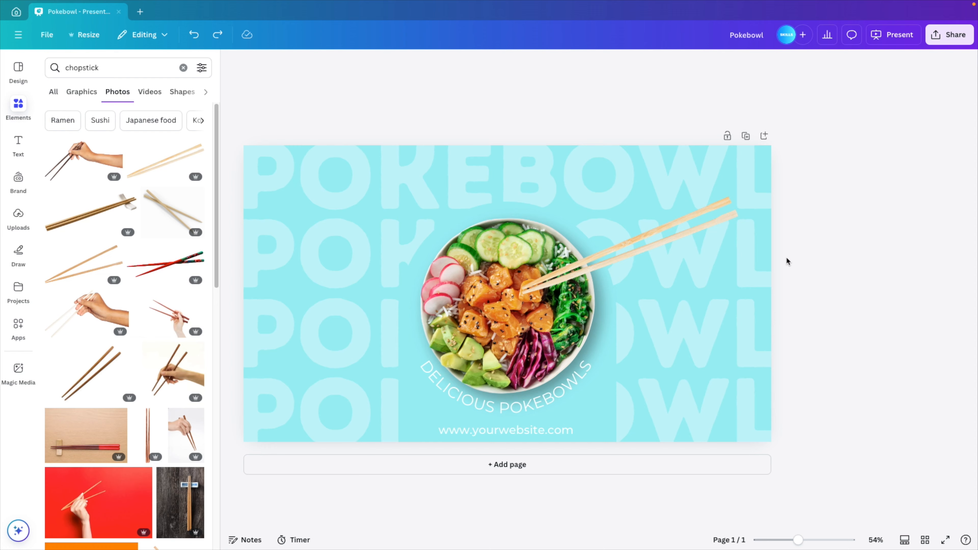
{"action": "left_click_drag", "start_coordinate": [655, 247], "coordinate": [651, 247]}
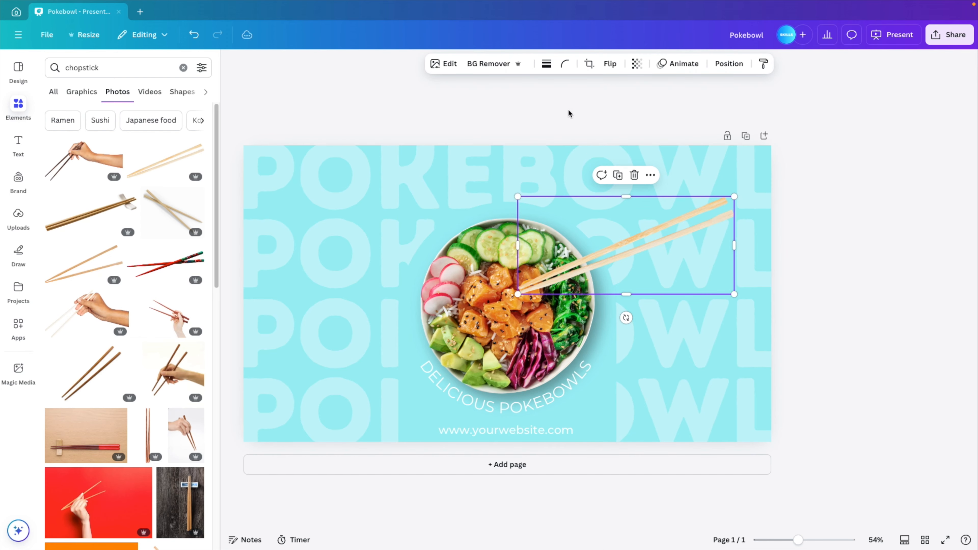
Step: Apply a Drop shadow to the chopsticks photo
{"action": "left_click", "coordinate": [449, 65]}
{"action": "left_click", "coordinate": [85, 341]}
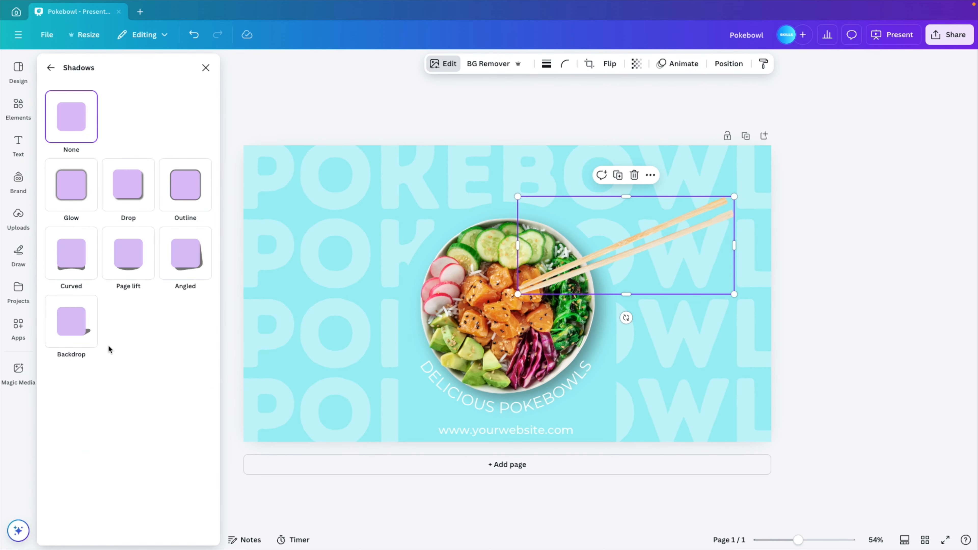
{"action": "left_click", "coordinate": [131, 193]}
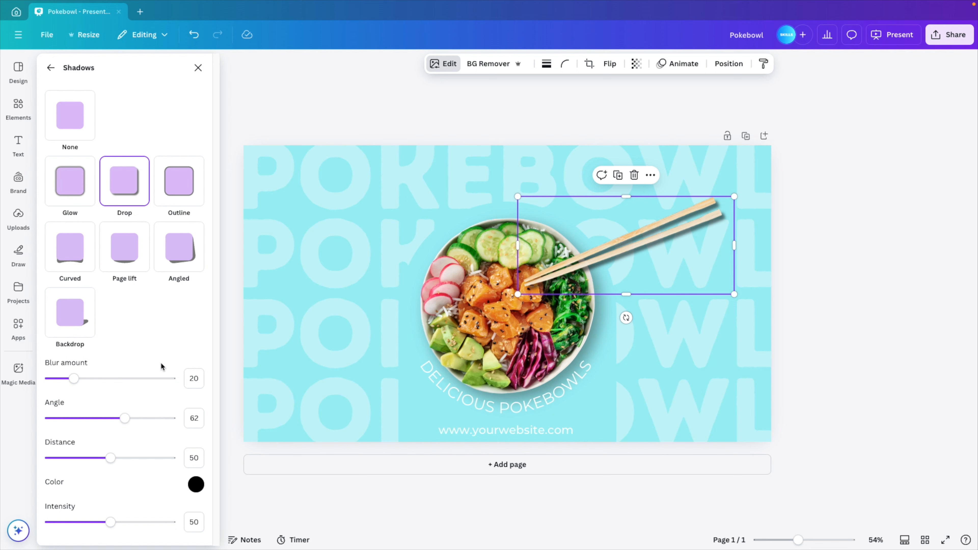
Step: Set the chopsticks' shadow blur to 22 and intensity to 15, and enlarge the chopsticks slightly with their tips over the salmon
{"action": "mouse_move", "coordinate": [80, 380]}
{"action": "left_mouse_down"}
{"action": "mouse_move", "coordinate": [109, 379]}
{"action": "mouse_move", "coordinate": [77, 381]}
{"action": "left_mouse_up"}
{"action": "left_click_drag", "start_coordinate": [107, 527], "coordinate": [78, 526]}
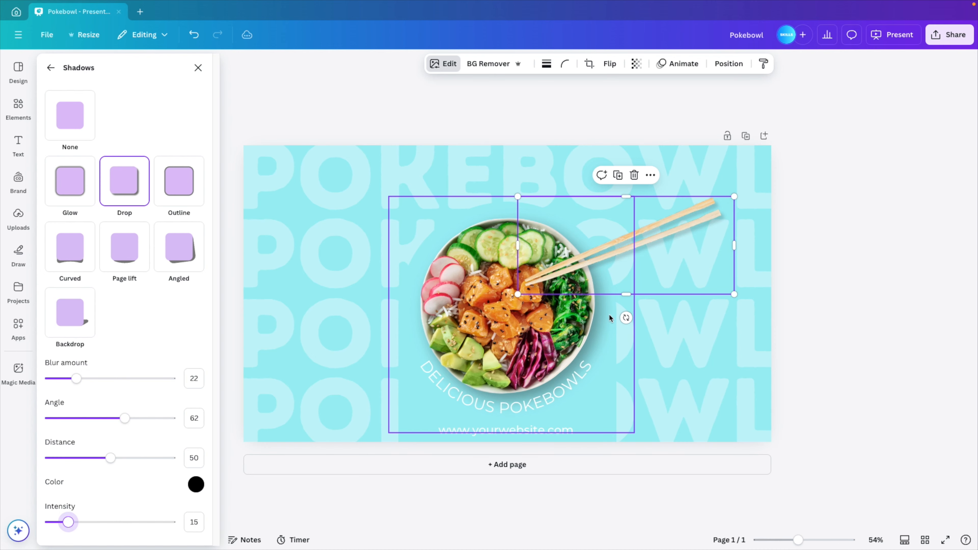
{"action": "left_click_drag", "start_coordinate": [735, 197], "coordinate": [747, 249]}
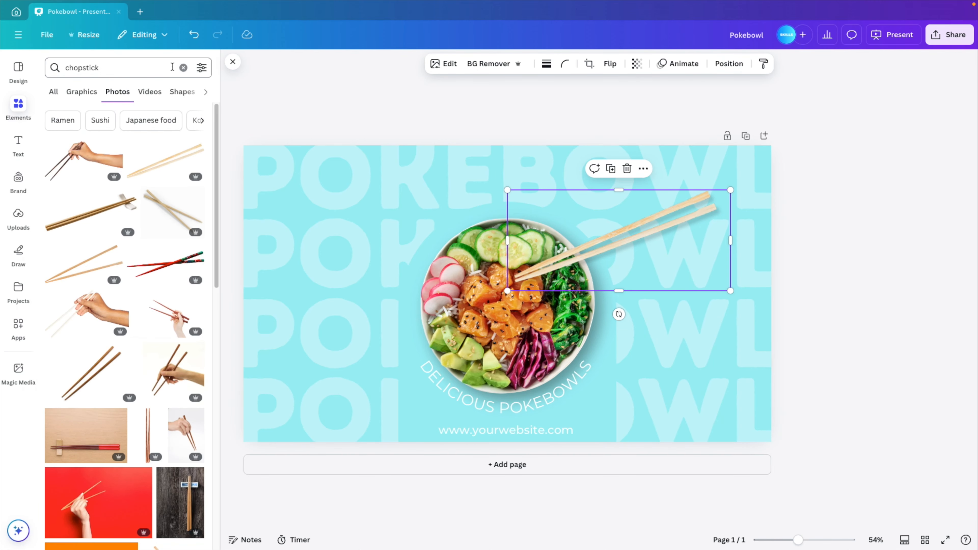
Step: Search the photos for soy sauce and add the top-view square white dish on a bamboo mat
{"action": "left_click", "coordinate": [184, 68]}
{"action": "type", "text": "soy sa"}
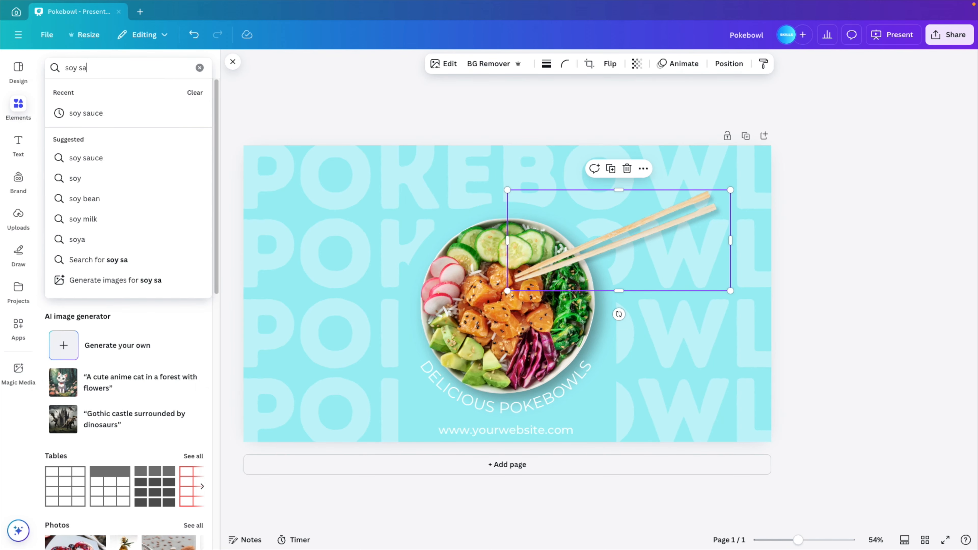
{"action": "left_click", "coordinate": [84, 112]}
{"action": "left_click", "coordinate": [117, 92]}
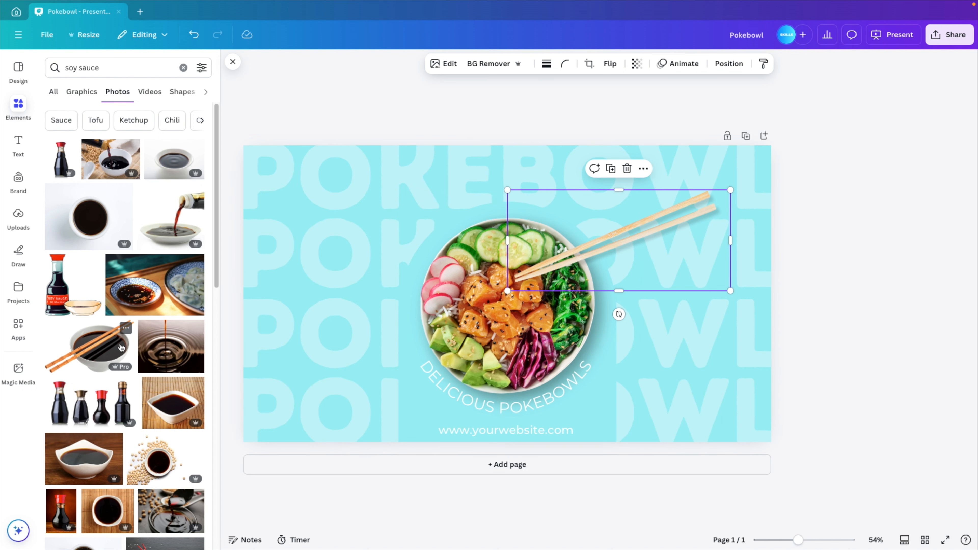
{"action": "scroll", "coordinate": [91, 216], "scroll_direction": "down", "scroll_amount": 1}
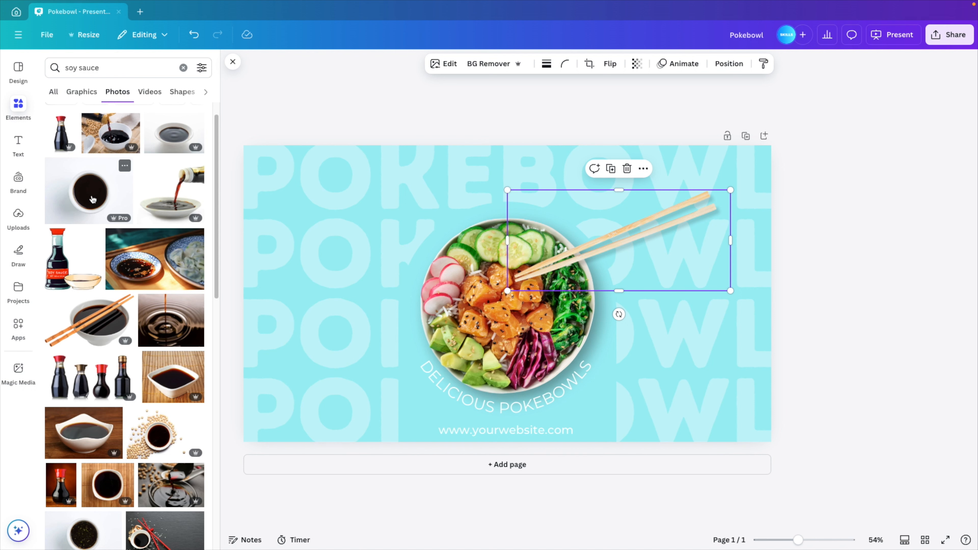
{"action": "left_click", "coordinate": [104, 489]}
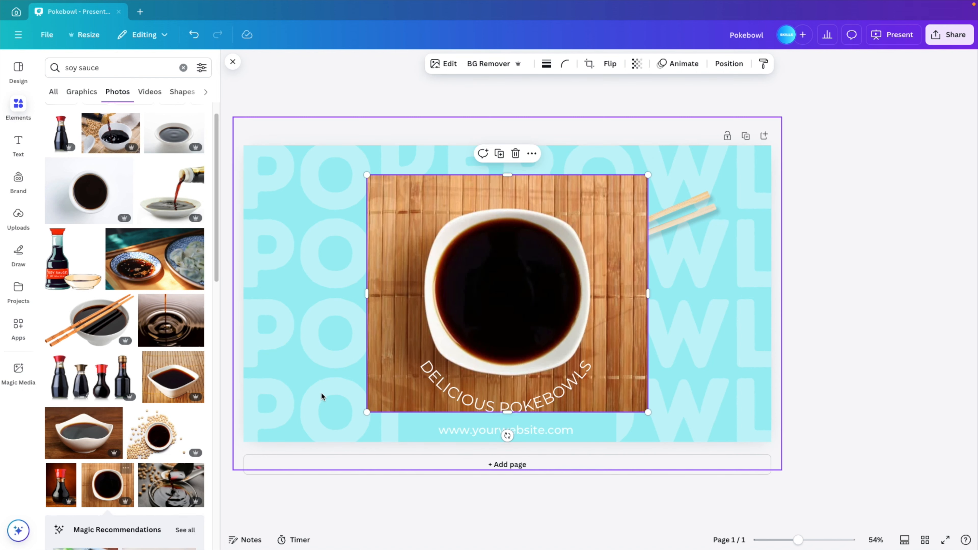
Step: Remove the soy sauce photo's background, shrink it and place the dish to the upper left of the bowl
{"action": "left_click", "coordinate": [502, 64]}
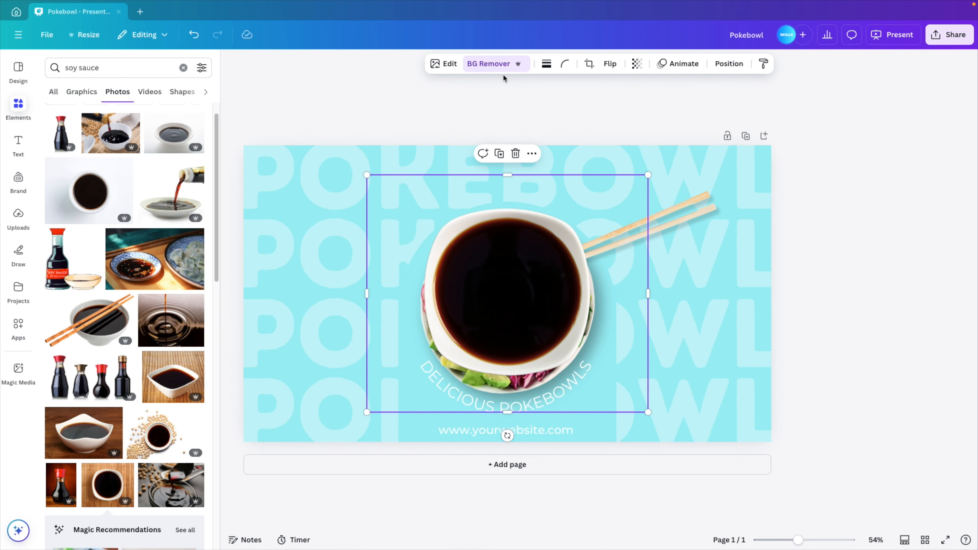
{"action": "left_click_drag", "start_coordinate": [647, 174], "coordinate": [495, 303]}
{"action": "left_click_drag", "start_coordinate": [443, 334], "coordinate": [399, 197]}
Step: Give the soy sauce dish a Drop shadow with blur 59, distance 58 and intensity 36, and enlarge the dish slightly
{"action": "left_click", "coordinate": [444, 63]}
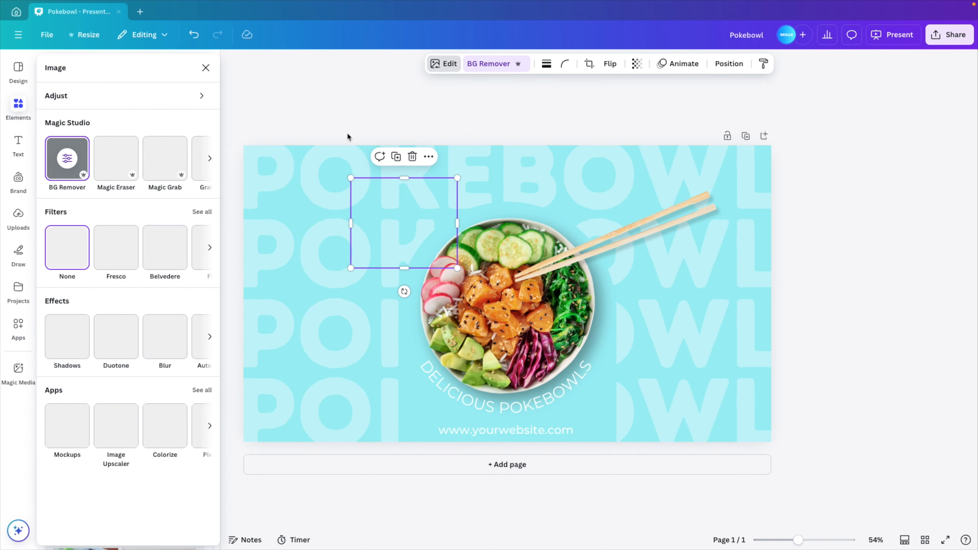
{"action": "left_click", "coordinate": [66, 337]}
{"action": "left_click", "coordinate": [138, 191]}
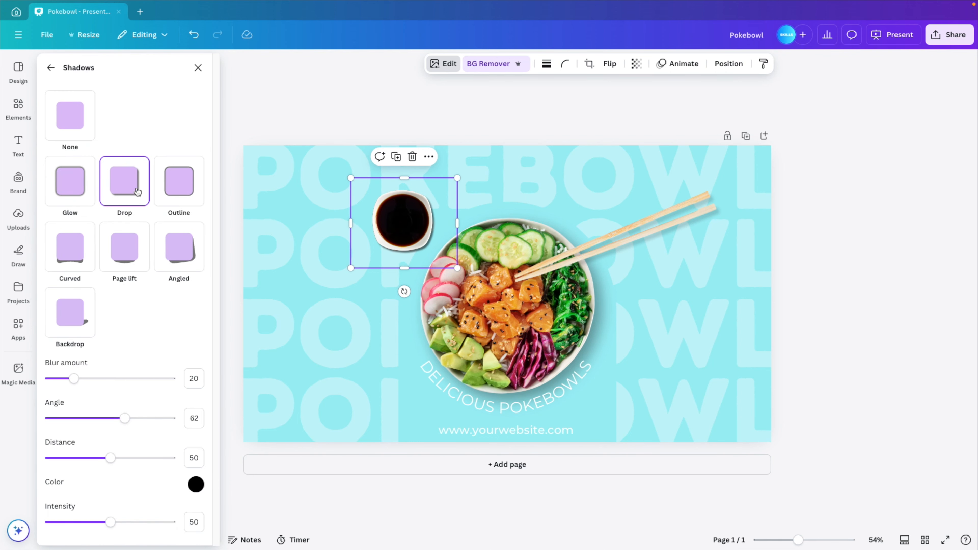
{"action": "left_click_drag", "start_coordinate": [111, 522], "coordinate": [85, 509]}
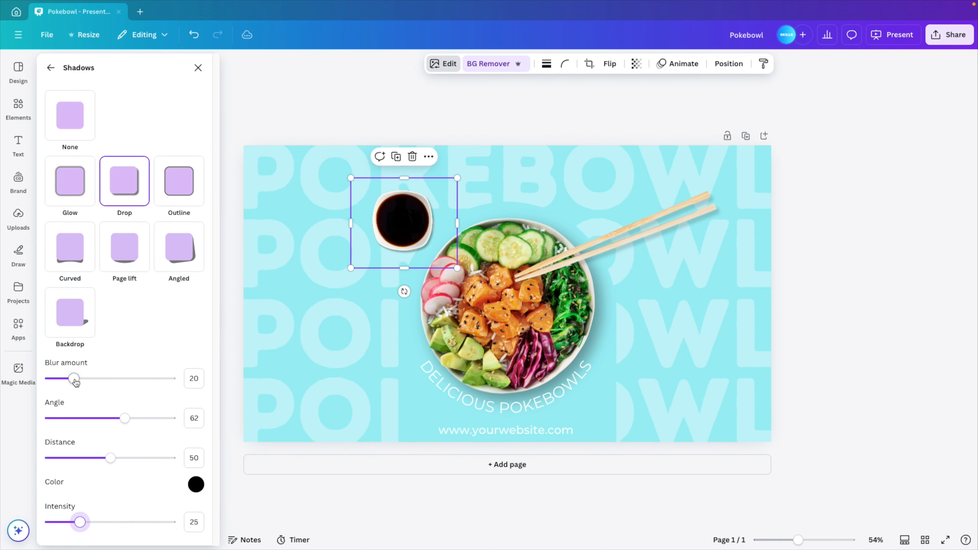
{"action": "left_click_drag", "start_coordinate": [75, 382], "coordinate": [84, 377]}
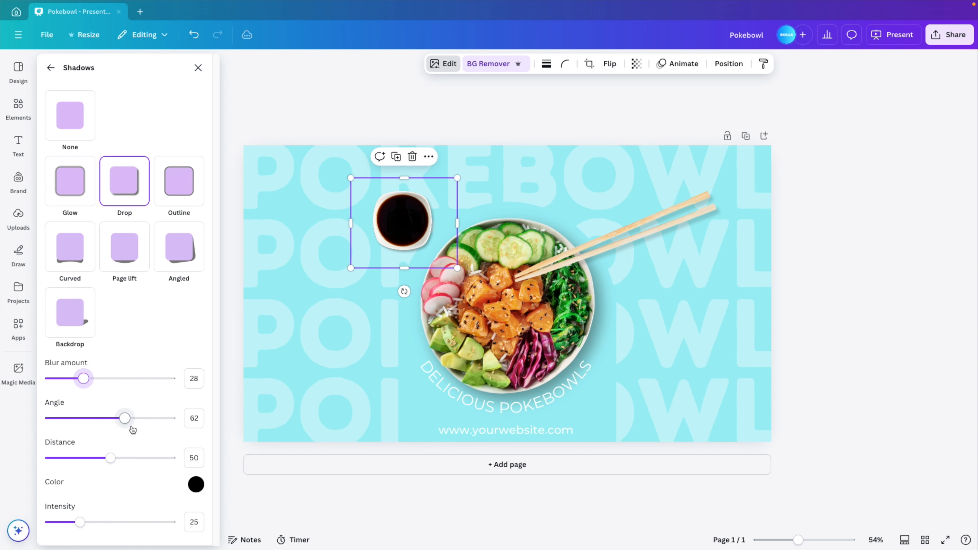
{"action": "left_click_drag", "start_coordinate": [110, 458], "coordinate": [118, 459]}
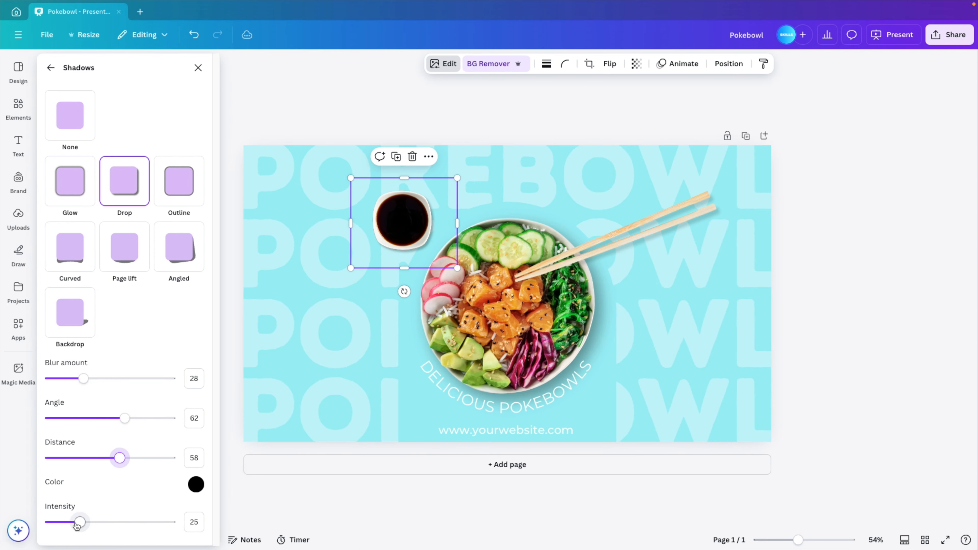
{"action": "left_click_drag", "start_coordinate": [79, 522], "coordinate": [93, 522]}
{"action": "left_click_drag", "start_coordinate": [84, 378], "coordinate": [121, 378]}
{"action": "left_click_drag", "start_coordinate": [463, 271], "coordinate": [470, 288]}
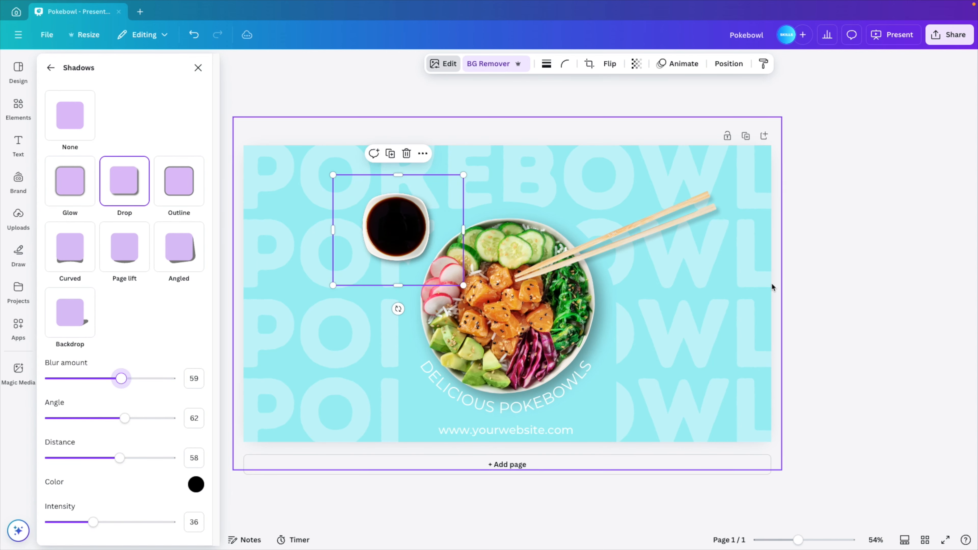
{"action": "left_click", "coordinate": [817, 281]}
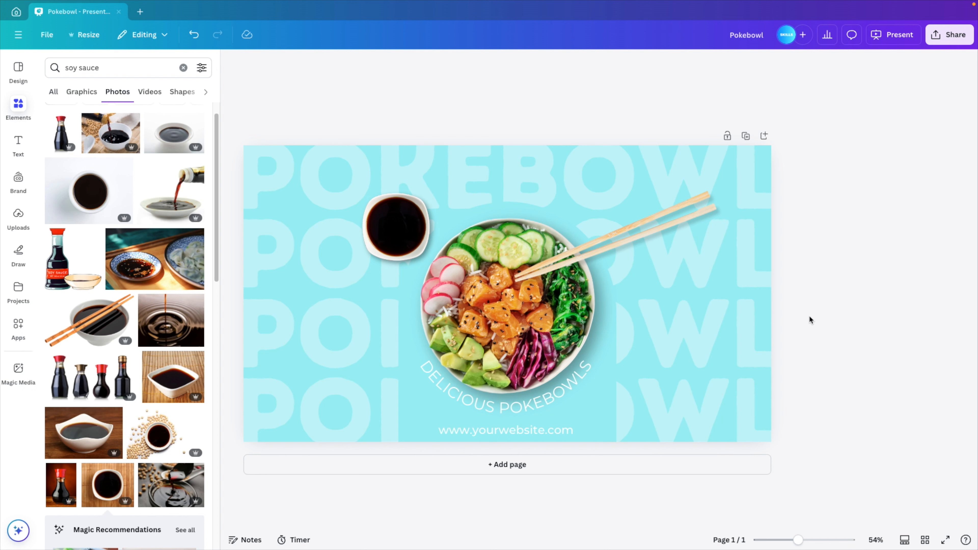
Step: Duplicate the finished Pokebowl page as page 2 and bring the copy into view for animating
{"action": "left_click", "coordinate": [747, 136]}
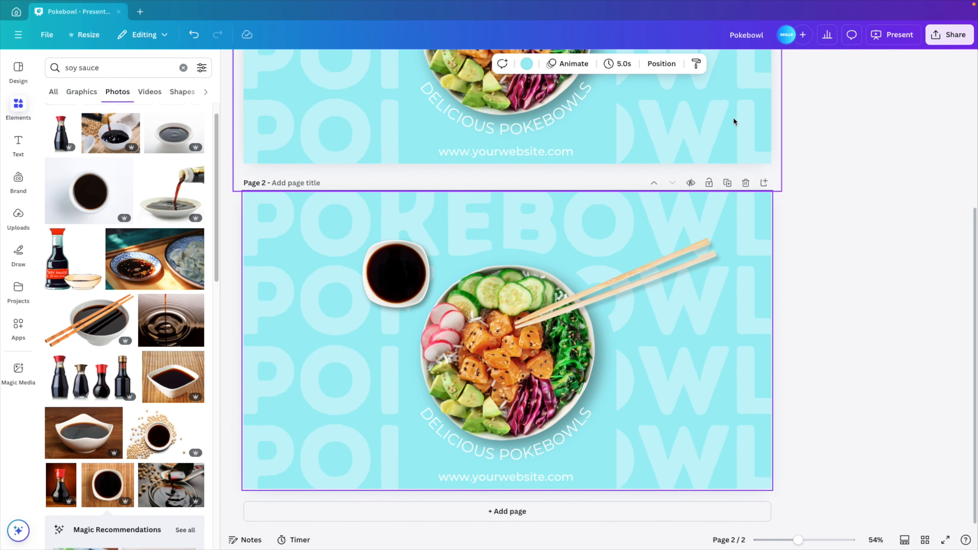
{"action": "scroll", "coordinate": [734, 122], "scroll_direction": "up", "scroll_amount": 5}
{"action": "left_click", "coordinate": [233, 63]}
{"action": "scroll", "coordinate": [416, 316], "scroll_direction": "down", "scroll_amount": 5}
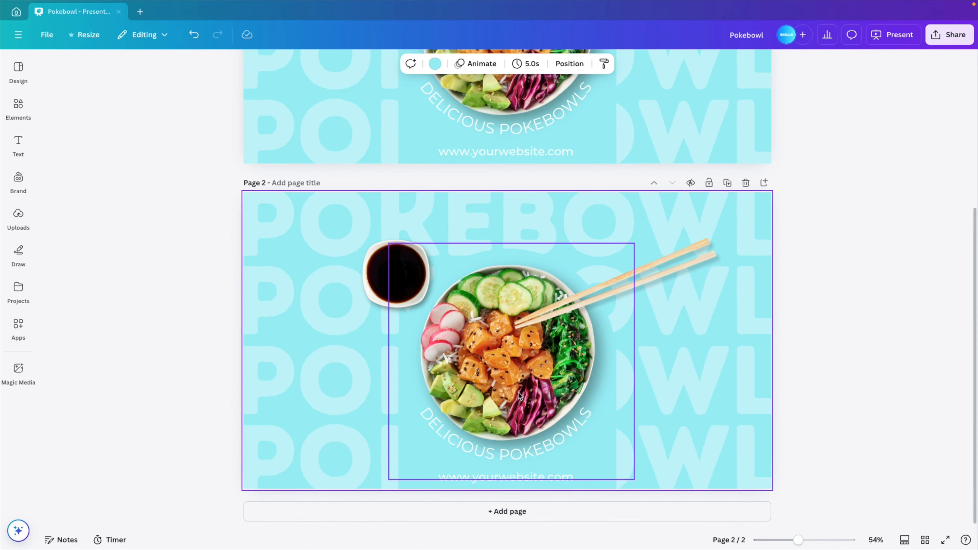
Step: Group the bowl photo with the turquoise backing rectangle on page 2, undoing the accidental move
{"action": "left_click", "coordinate": [615, 490]}
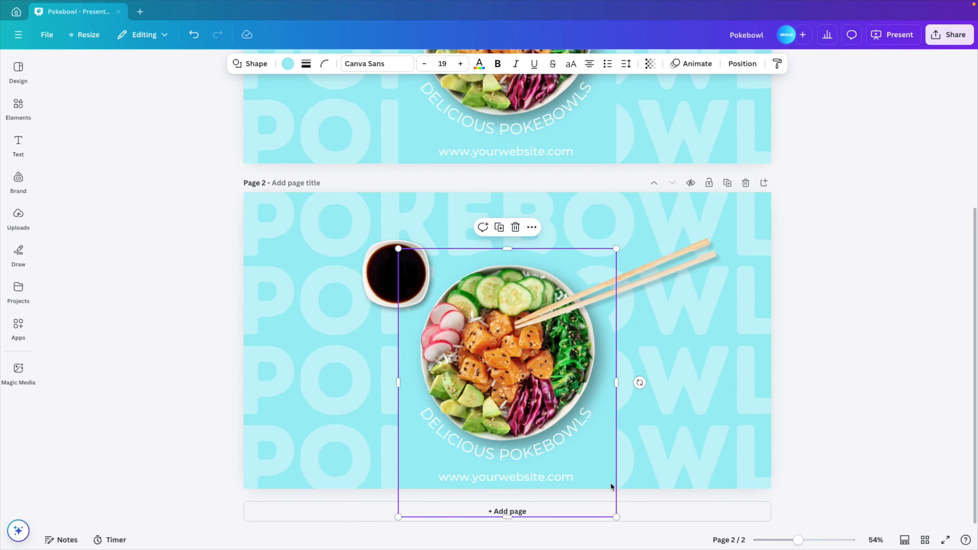
{"action": "left_click", "coordinate": [472, 289]}
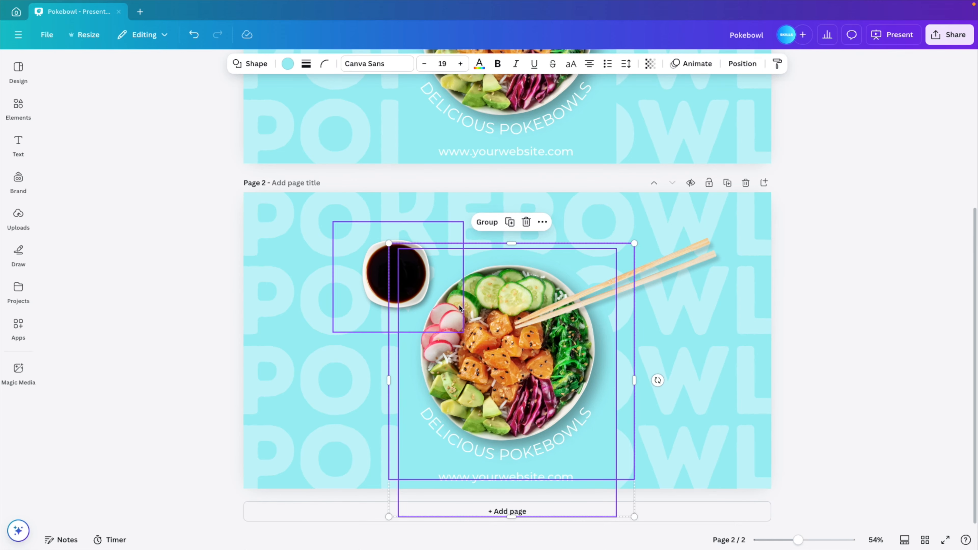
{"action": "left_click_drag", "start_coordinate": [459, 305], "coordinate": [484, 320]}
{"action": "key", "text": "ctrl+z"}
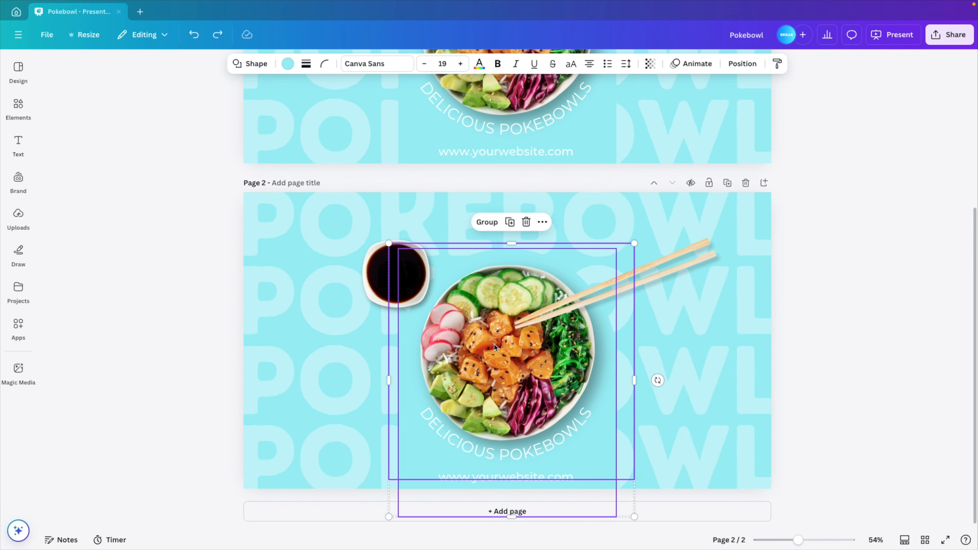
{"action": "left_click", "coordinate": [486, 223]}
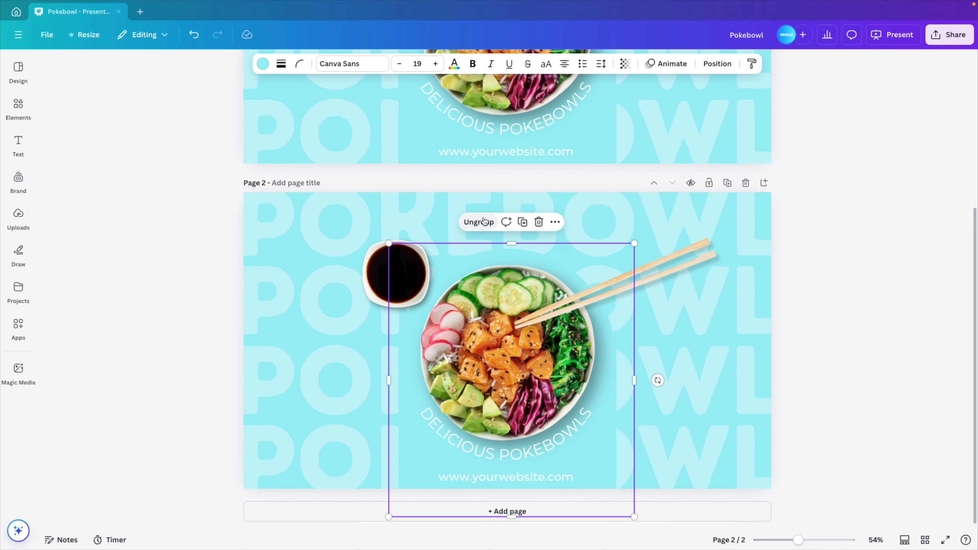
Step: Apply the Rise animation to the bowl photo within its group on page 2
{"action": "left_click", "coordinate": [864, 338]}
{"action": "left_click", "coordinate": [496, 288]}
{"action": "left_click", "coordinate": [496, 288]}
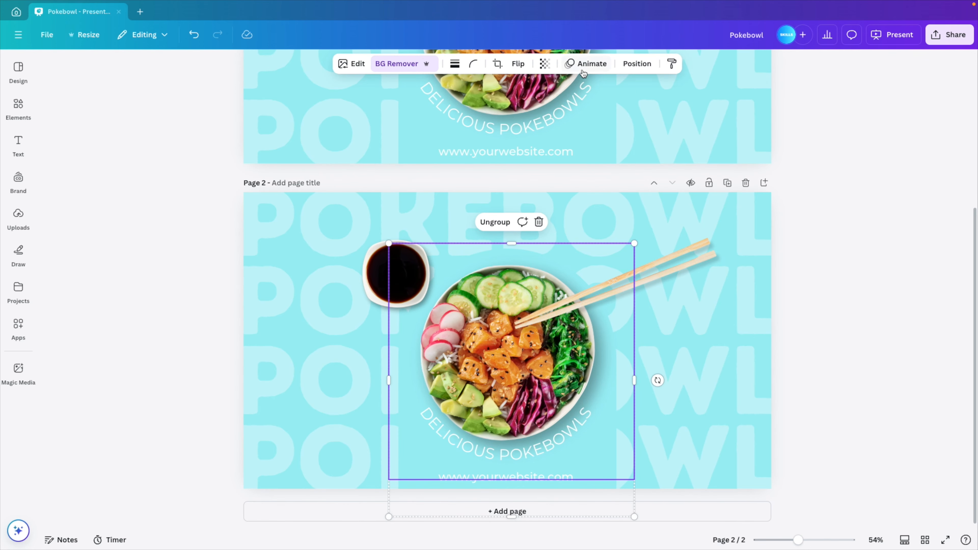
{"action": "left_click", "coordinate": [592, 63]}
{"action": "left_click", "coordinate": [69, 262]}
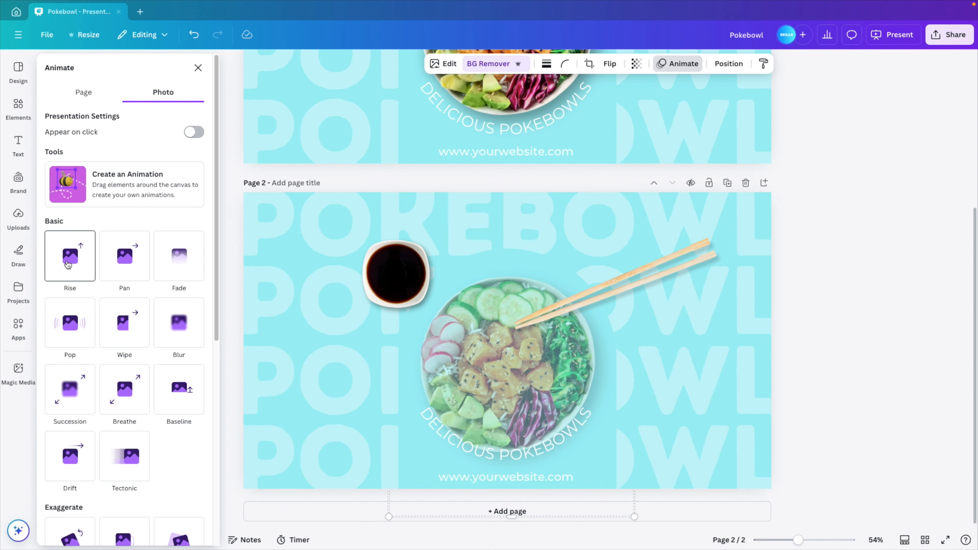
Step: Animate the curved DELICIOUS POKEBOWLS text with Wipe and the website address with Baseline, both on enter
{"action": "left_click", "coordinate": [443, 441]}
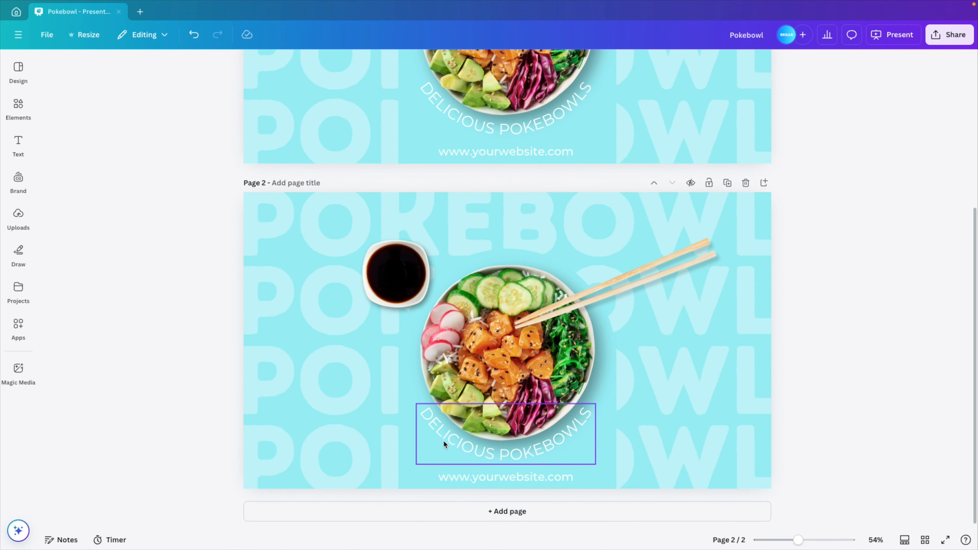
{"action": "left_click", "coordinate": [687, 64]}
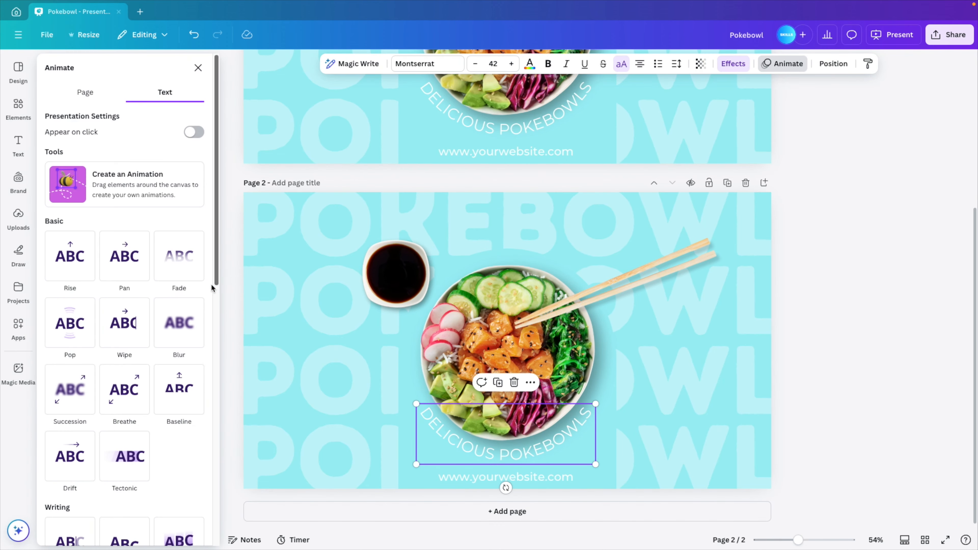
{"action": "left_click", "coordinate": [116, 338]}
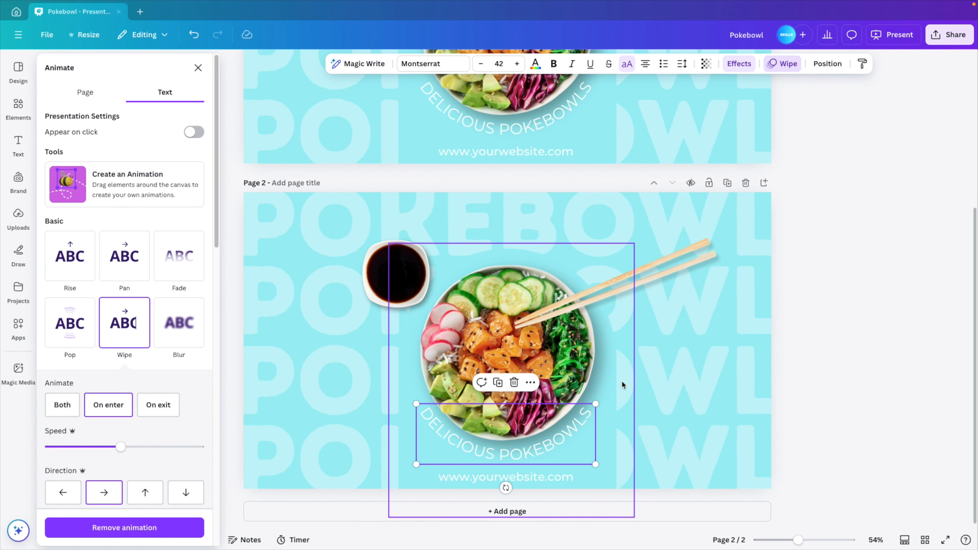
{"action": "left_click", "coordinate": [535, 479]}
{"action": "left_click", "coordinate": [183, 390]}
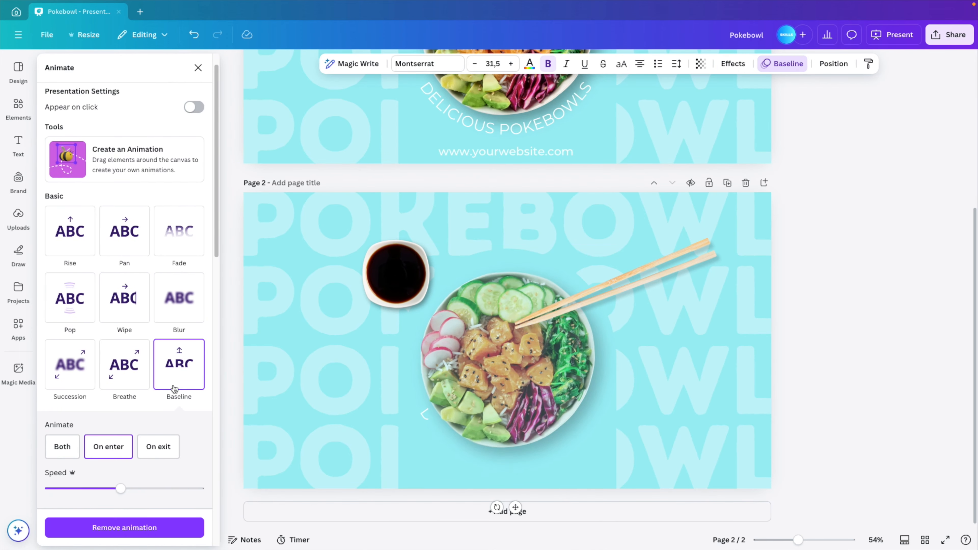
Step: Ungroup the faded POKEBOWL lettering on page 2 and apply the Pan animation on enter to all its text lines
{"action": "left_click", "coordinate": [293, 271]}
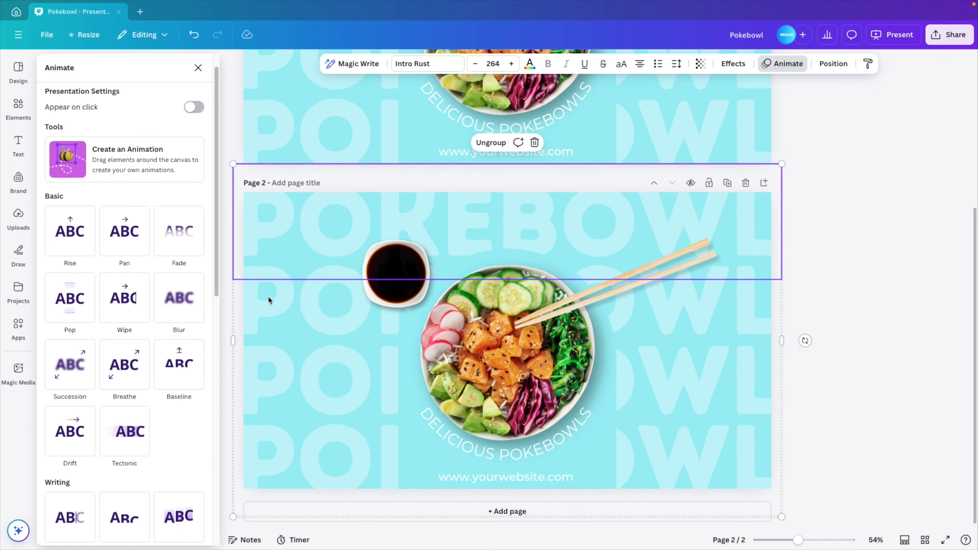
{"action": "left_click", "coordinate": [793, 215]}
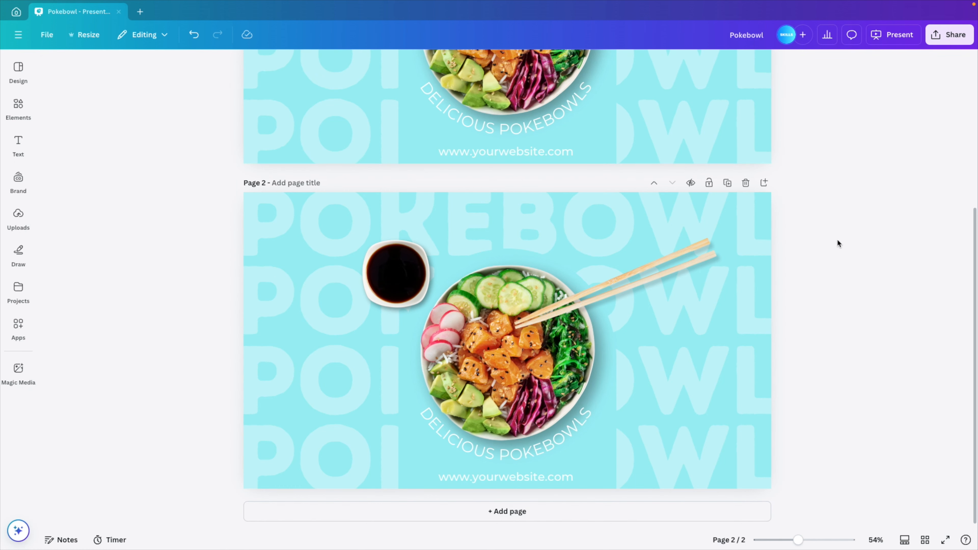
{"action": "left_click", "coordinate": [762, 219]}
{"action": "left_click", "coordinate": [742, 64]}
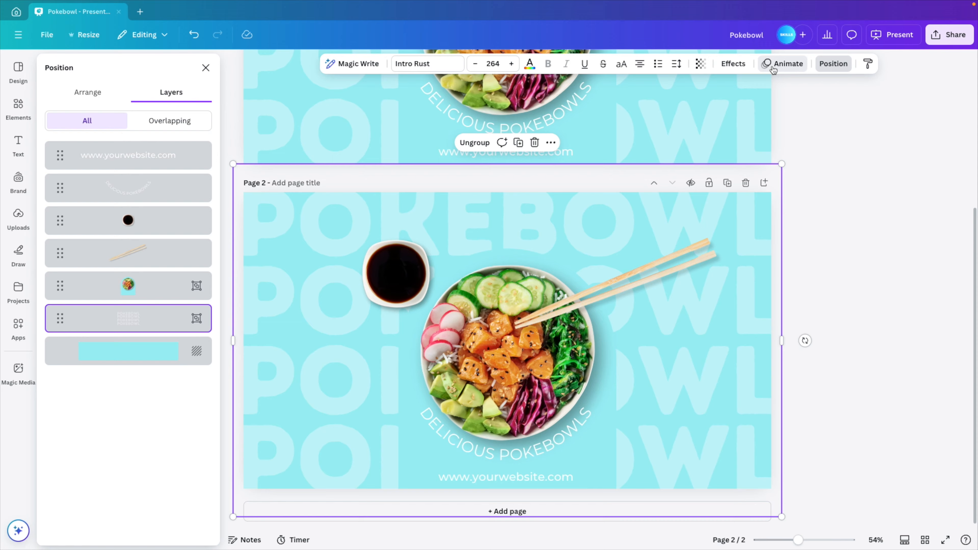
{"action": "left_click", "coordinate": [783, 64]}
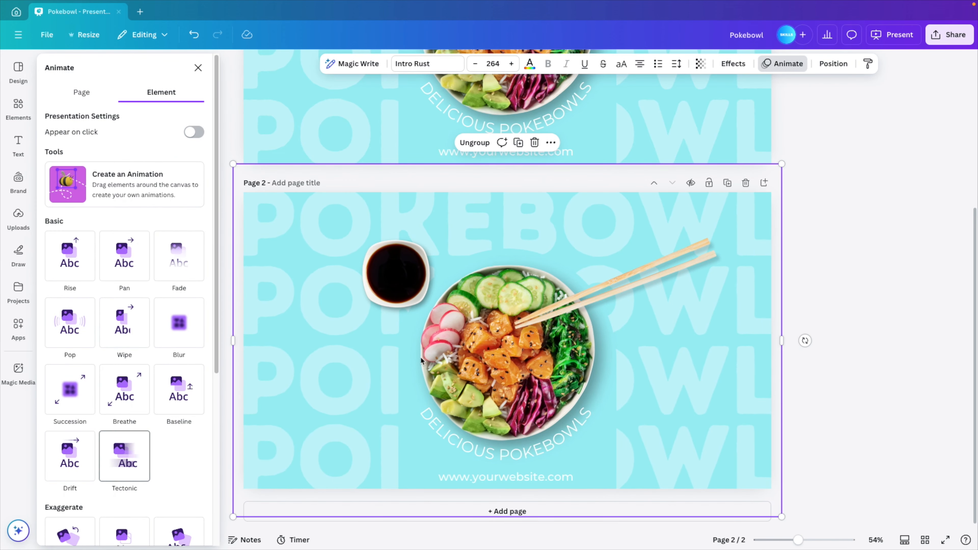
{"action": "left_click", "coordinate": [466, 145]}
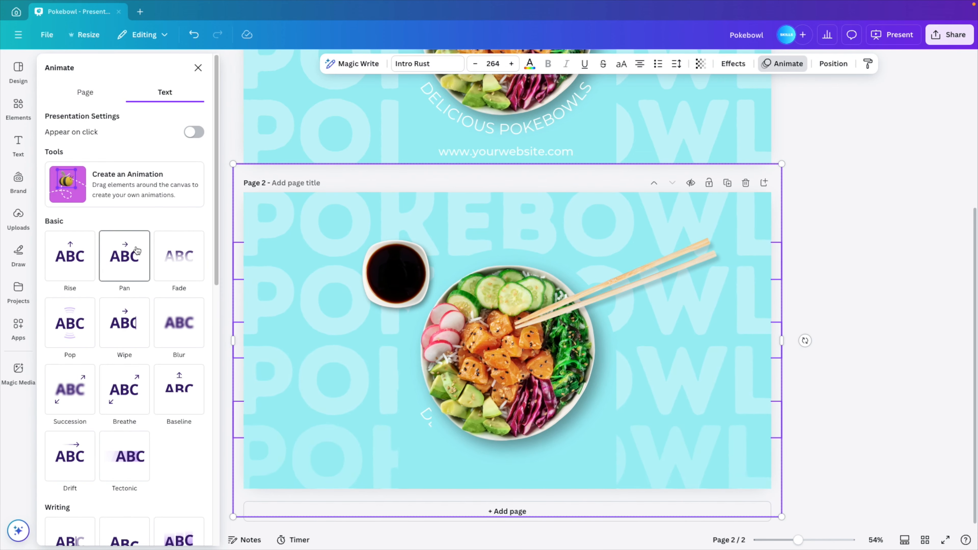
{"action": "left_click", "coordinate": [137, 250]}
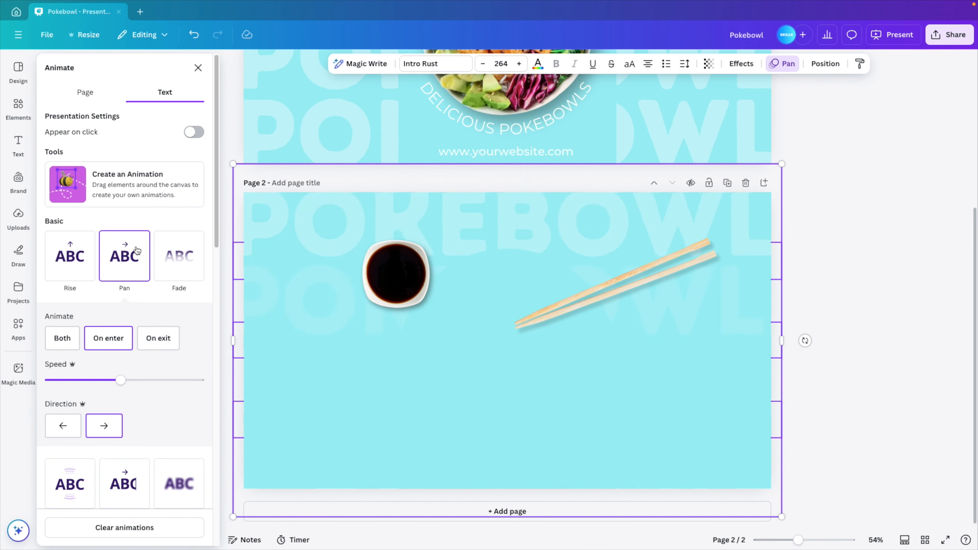
{"action": "left_click", "coordinate": [825, 252]}
{"action": "left_click", "coordinate": [891, 247]}
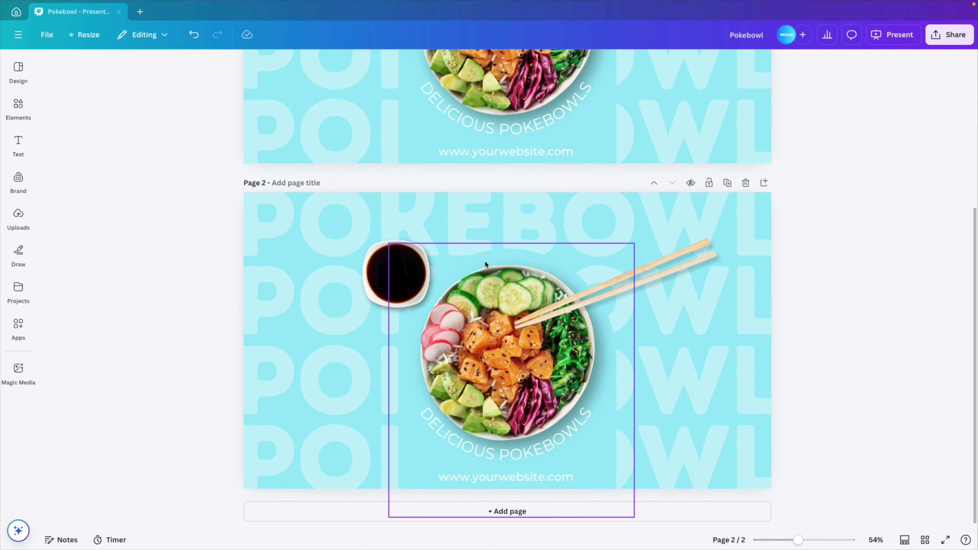
Step: Apply the Rise animation to the turquoise backing shape behind the bowl on page 2
{"action": "left_click", "coordinate": [486, 249]}
{"action": "left_click", "coordinate": [854, 284]}
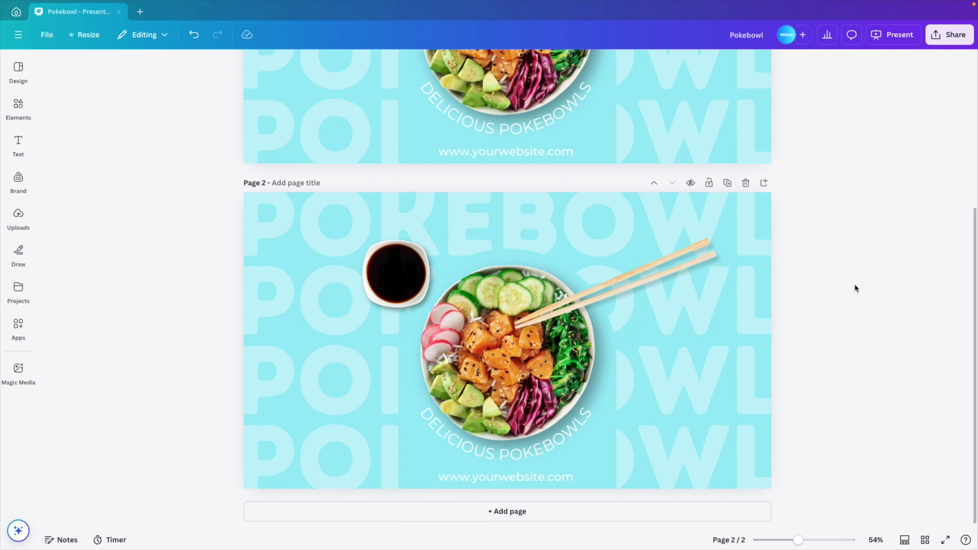
{"action": "left_click", "coordinate": [404, 484]}
{"action": "left_click", "coordinate": [694, 64]}
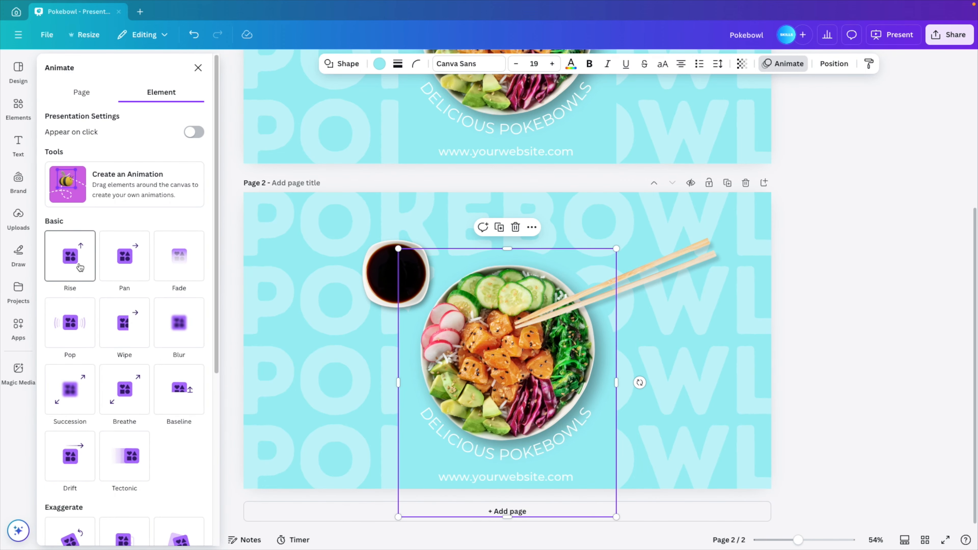
{"action": "left_click", "coordinate": [77, 256]}
Step: Apply the Pop animation on enter to the soy sauce dish and the chopsticks on page 2
{"action": "left_click", "coordinate": [386, 267]}
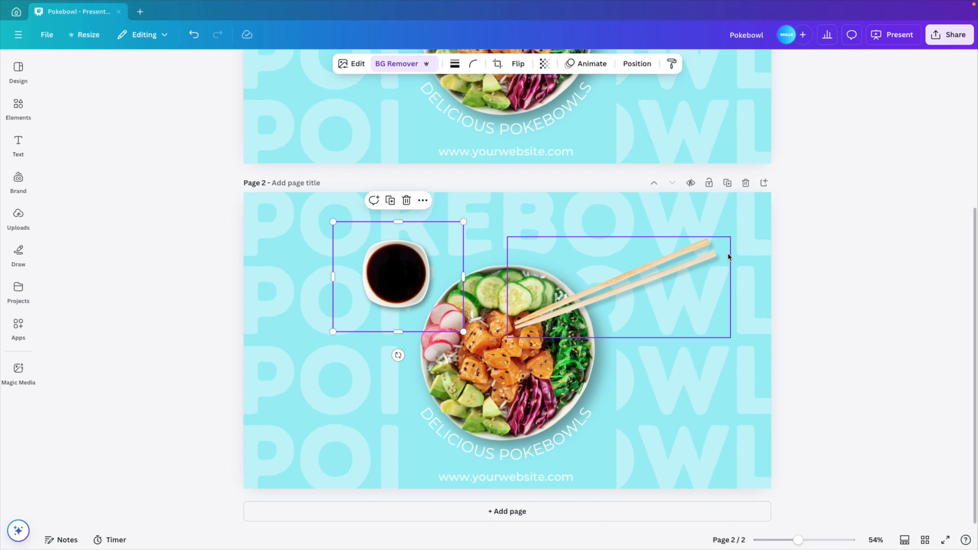
{"action": "left_click", "coordinate": [714, 254], "text": "shift"}
{"action": "left_click", "coordinate": [515, 73]}
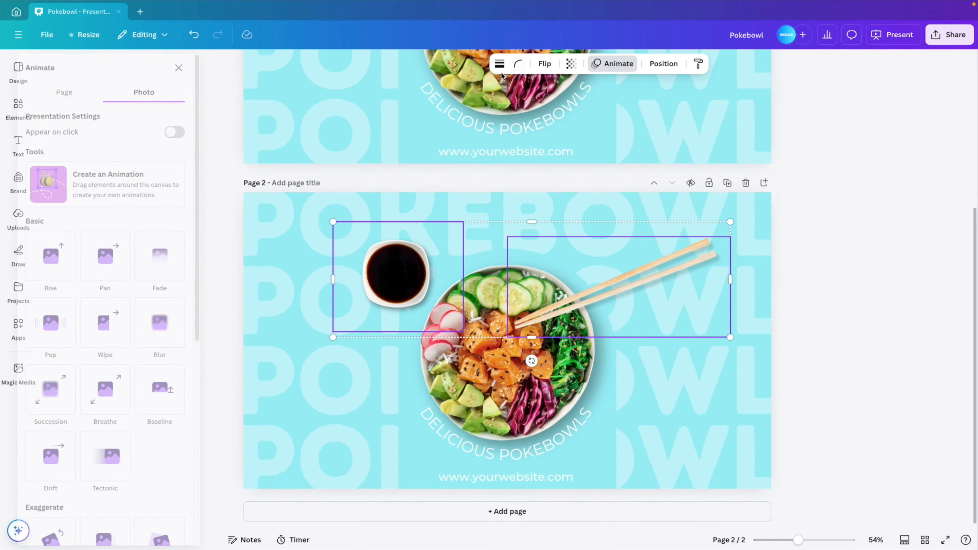
{"action": "left_click", "coordinate": [70, 323]}
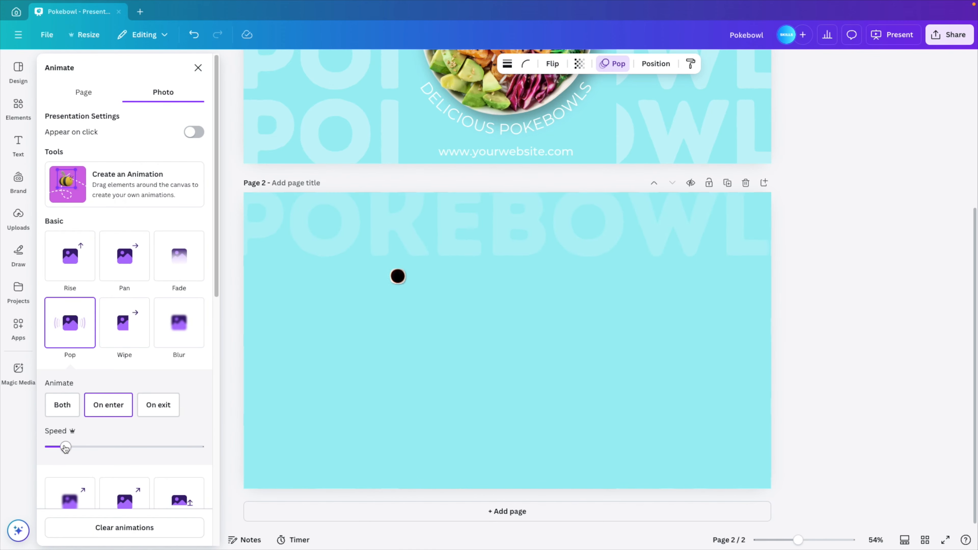
Step: Show the element timings for everything on page 2 and delay the start of the soy sauce dish and chopsticks
{"action": "left_click", "coordinate": [905, 540]}
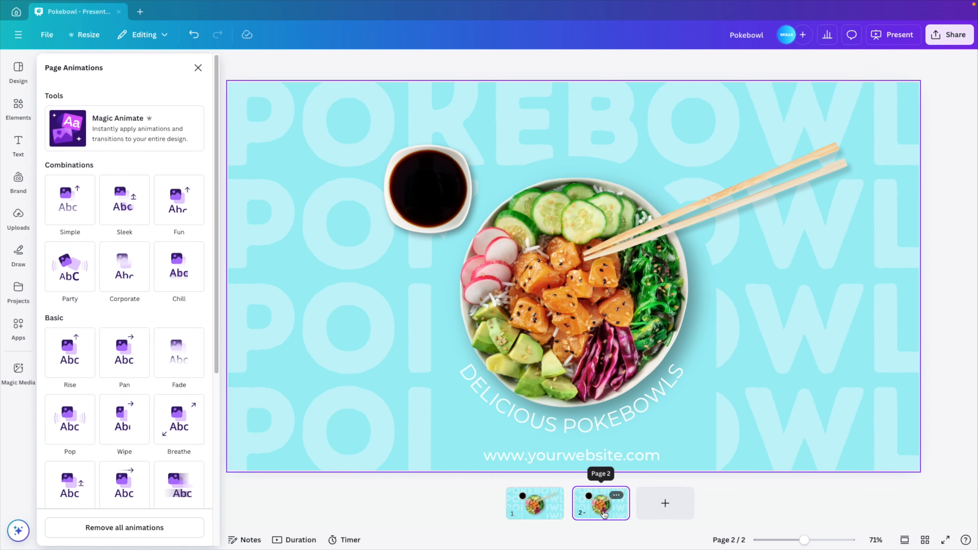
{"action": "key", "text": "ctrl+a"}
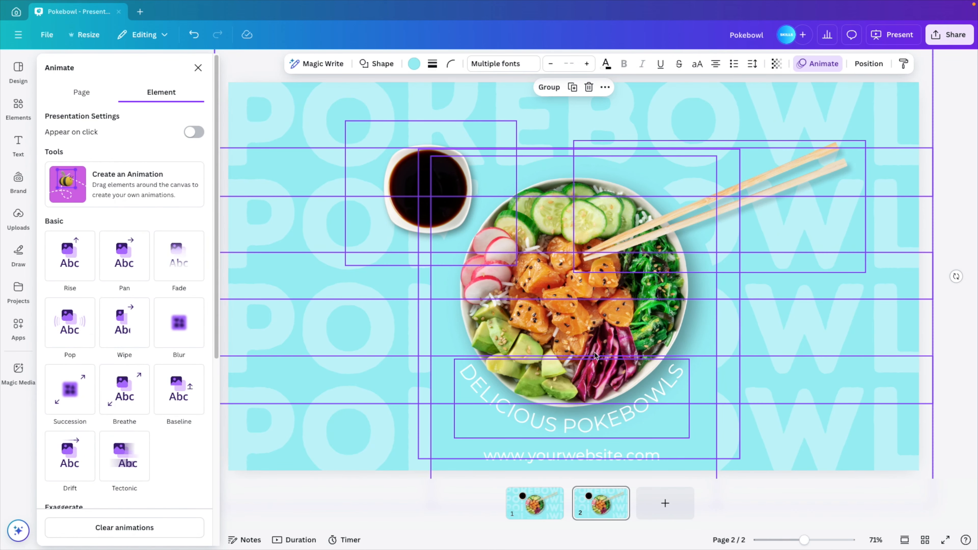
{"action": "right_click", "coordinate": [595, 356]}
{"action": "left_click", "coordinate": [643, 443]}
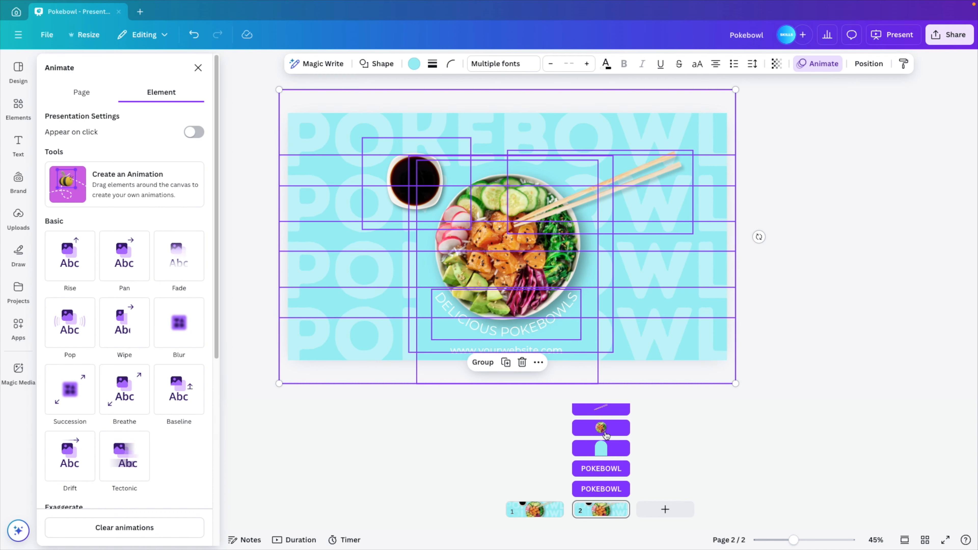
{"action": "left_click", "coordinate": [594, 434]}
{"action": "left_click_drag", "start_coordinate": [577, 431], "coordinate": [585, 413]}
{"action": "scroll", "coordinate": [654, 483], "scroll_direction": "down", "scroll_amount": 3}
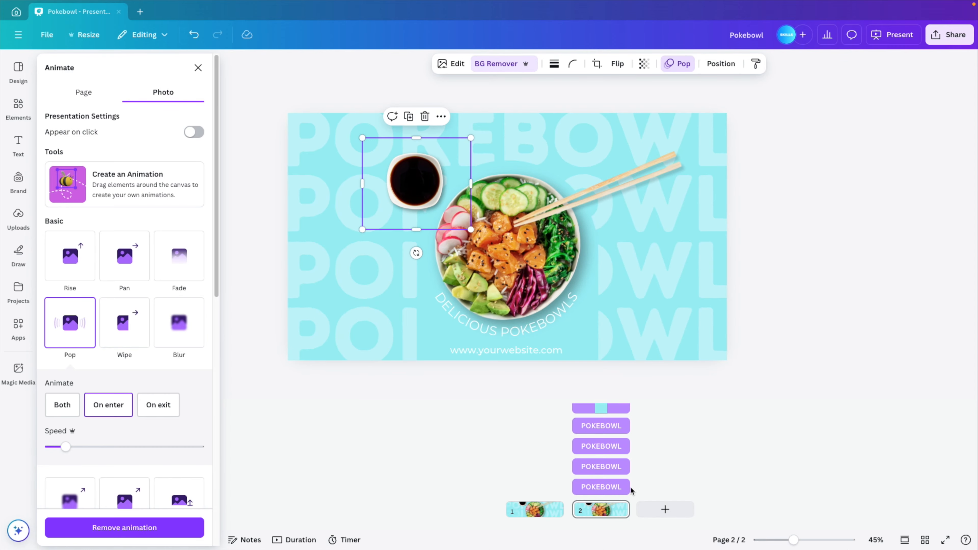
Step: Duplicate animated page 2 and delete all elements from the copy, leaving only the turquoise background
{"action": "left_click", "coordinate": [601, 510]}
{"action": "key", "text": "ctrl+d"}
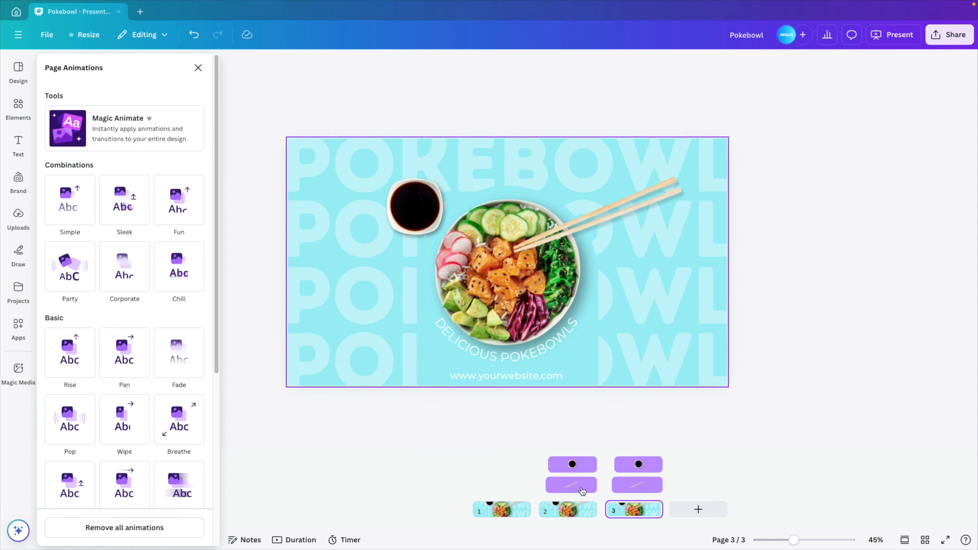
{"action": "left_click_drag", "start_coordinate": [778, 403], "coordinate": [222, 140]}
{"action": "key", "text": "Delete"}
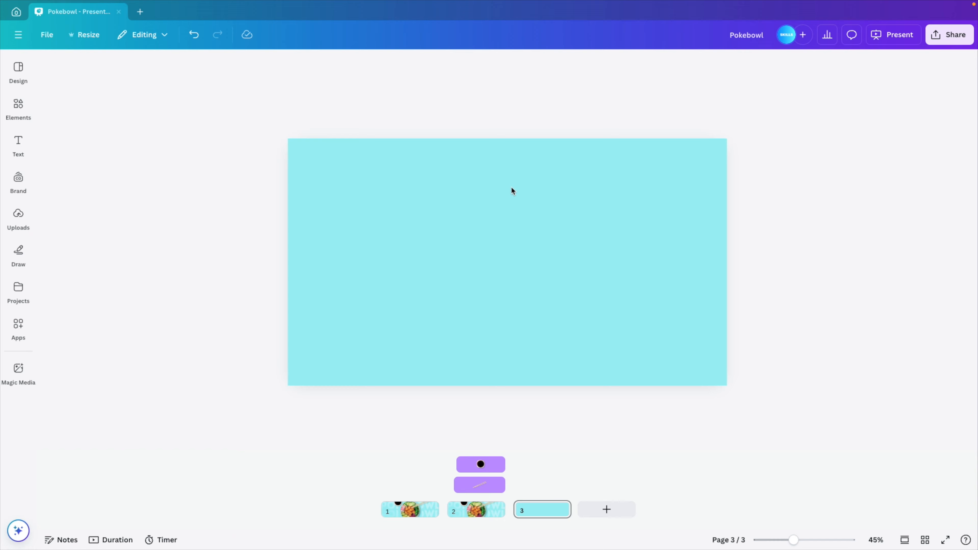
Step: Move the blank turquoise page between the static and animated pages and preview the presentation in full screen
{"action": "left_click", "coordinate": [512, 190]}
{"action": "left_click_drag", "start_coordinate": [543, 509], "coordinate": [494, 509]}
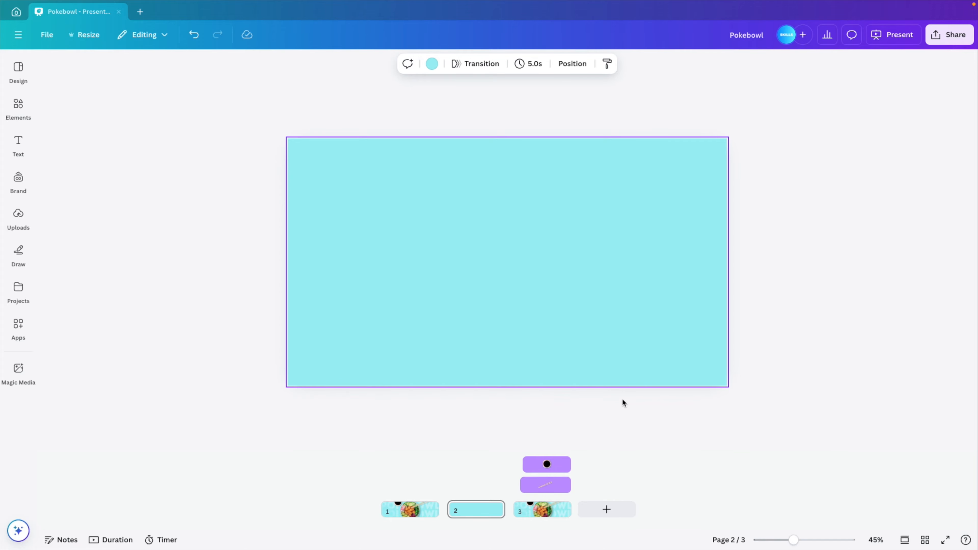
{"action": "left_click", "coordinate": [945, 540]}
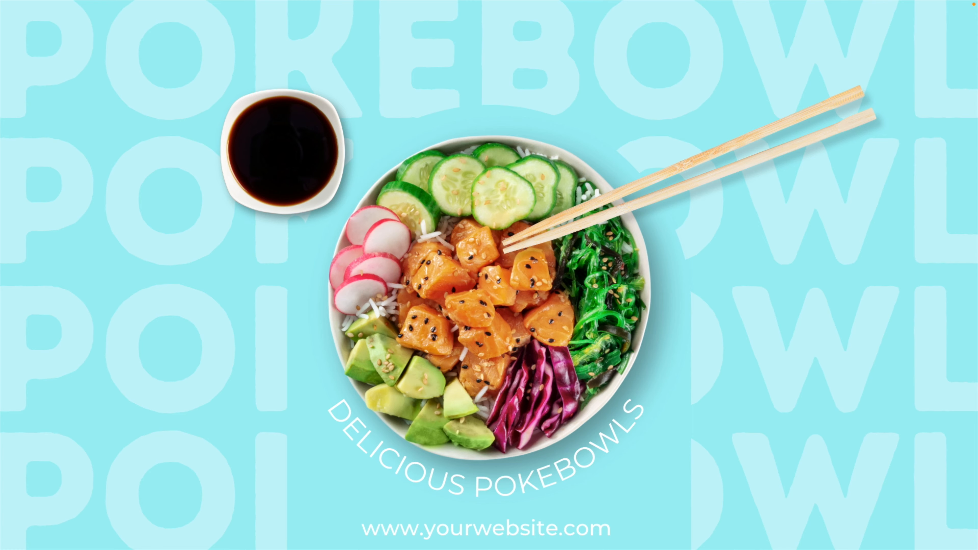
{"action": "key", "text": "Escape"}
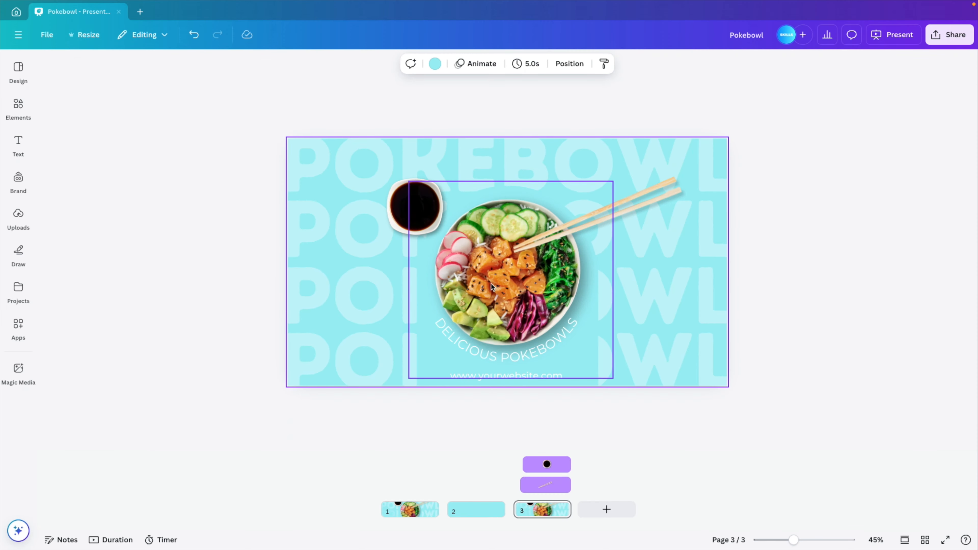
Step: Create a resized copy of the design in the Instagram format of 1080 x 1350 px and open it
{"action": "left_click", "coordinate": [82, 37]}
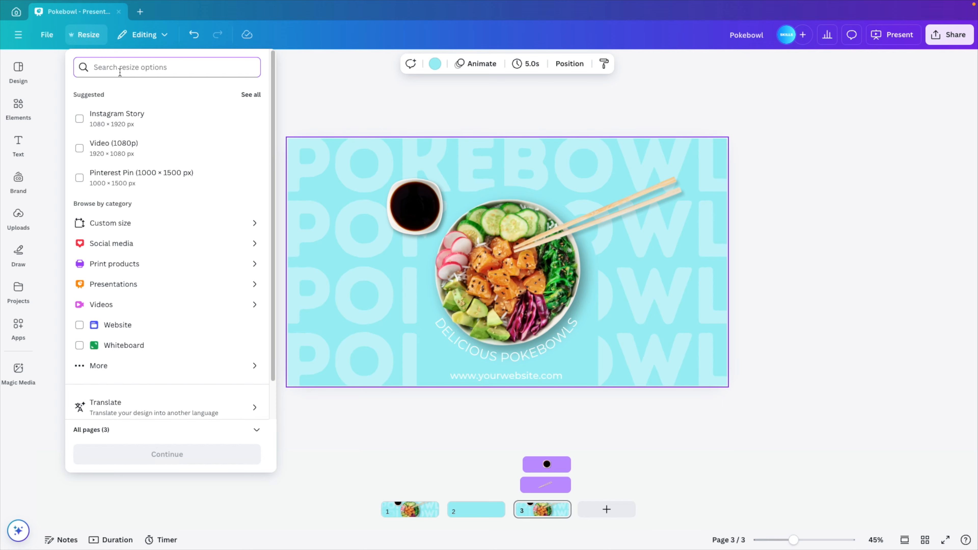
{"action": "type", "text": "instagram"}
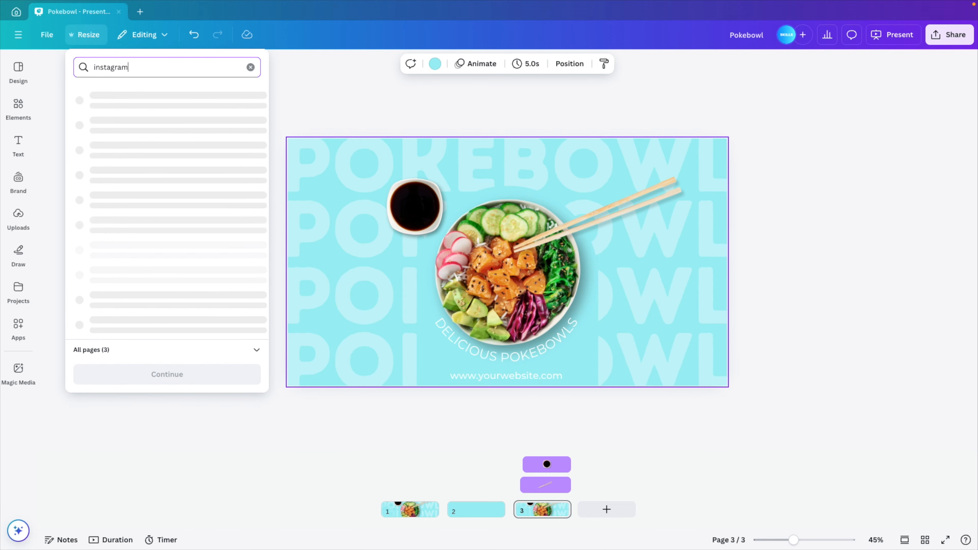
{"action": "left_click", "coordinate": [121, 104]}
{"action": "left_click", "coordinate": [184, 450]}
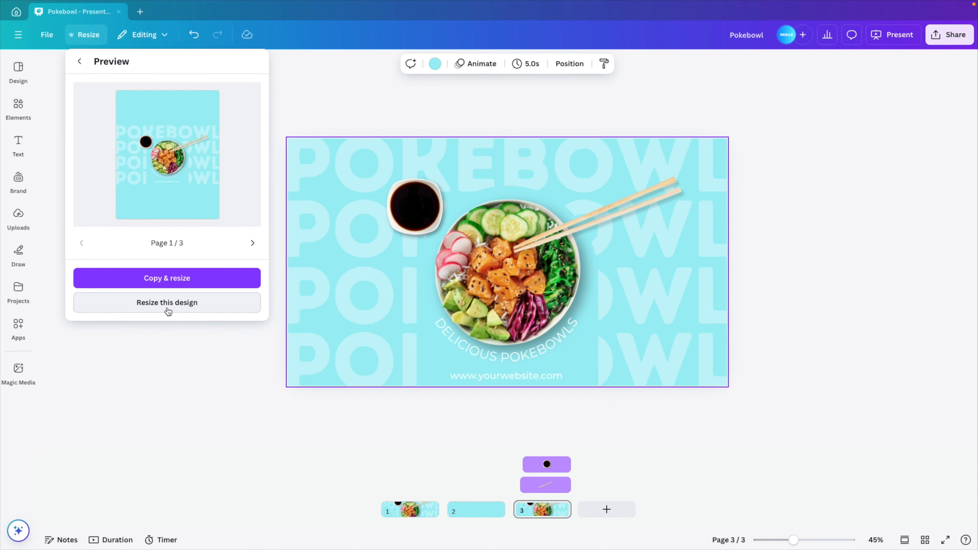
{"action": "left_click", "coordinate": [163, 278]}
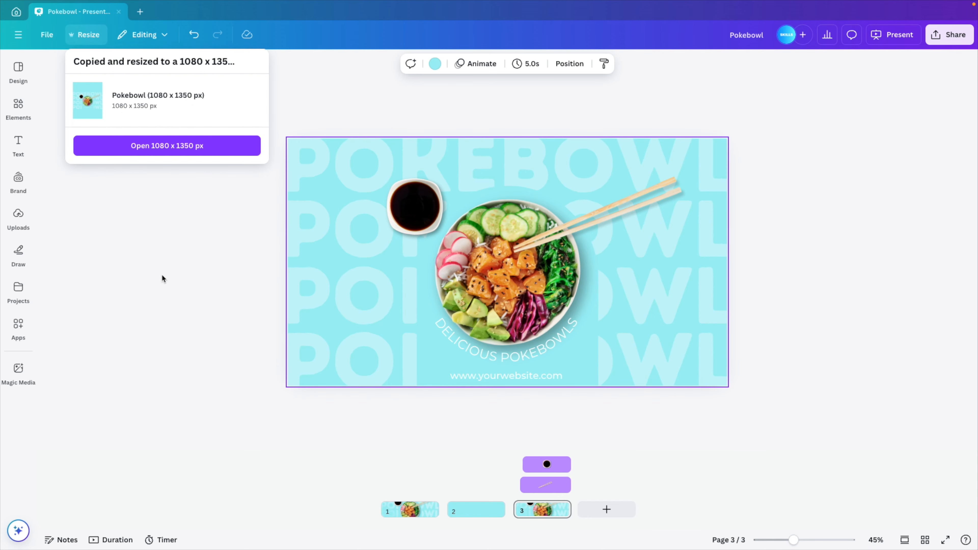
{"action": "left_click", "coordinate": [164, 151]}
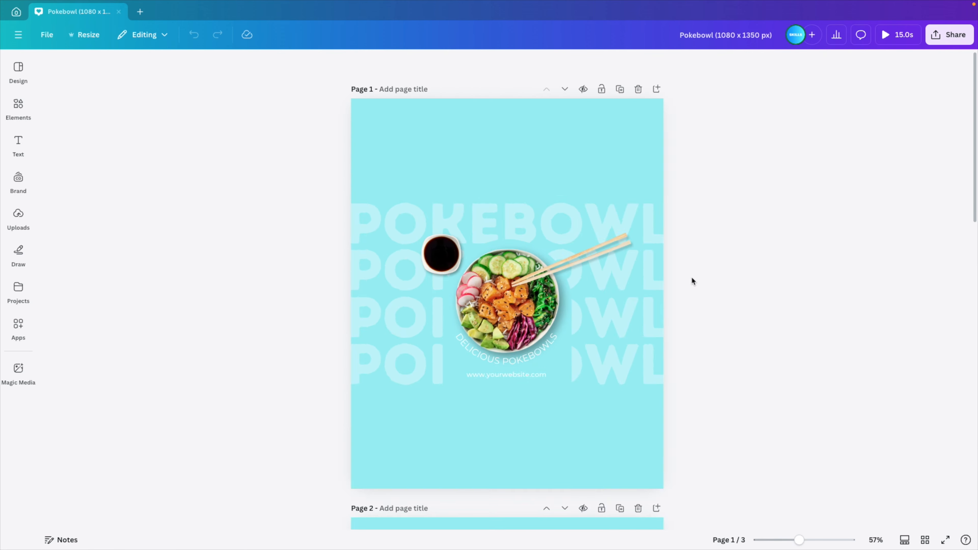
Step: Duplicate the faded POKEBOWL lines on page 3 above and below the existing ones until they fill the portrait page
{"action": "scroll", "coordinate": [678, 280], "scroll_direction": "down", "scroll_amount": 5}
{"action": "scroll", "coordinate": [626, 389], "scroll_direction": "up", "scroll_amount": 5}
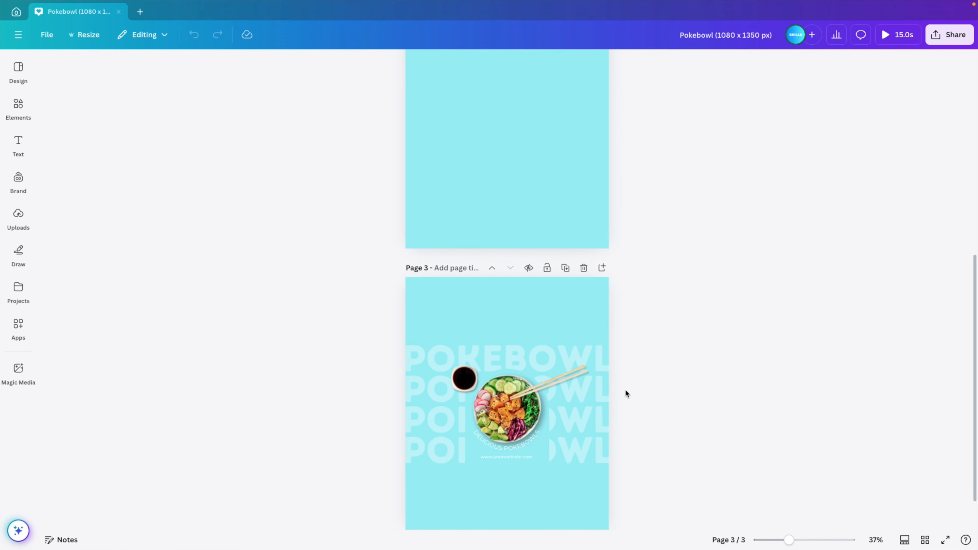
{"action": "scroll", "coordinate": [625, 389], "scroll_direction": "down", "scroll_amount": 2}
{"action": "left_click_drag", "start_coordinate": [664, 288], "coordinate": [607, 424]}
{"action": "left_click_drag", "start_coordinate": [621, 278], "coordinate": [608, 252]}
{"action": "left_click_drag", "start_coordinate": [583, 289], "coordinate": [623, 197]}
{"action": "left_click_drag", "start_coordinate": [576, 220], "coordinate": [564, 355]}
{"action": "left_click", "coordinate": [679, 388]}
{"action": "left_click_drag", "start_coordinate": [591, 459], "coordinate": [592, 490]}
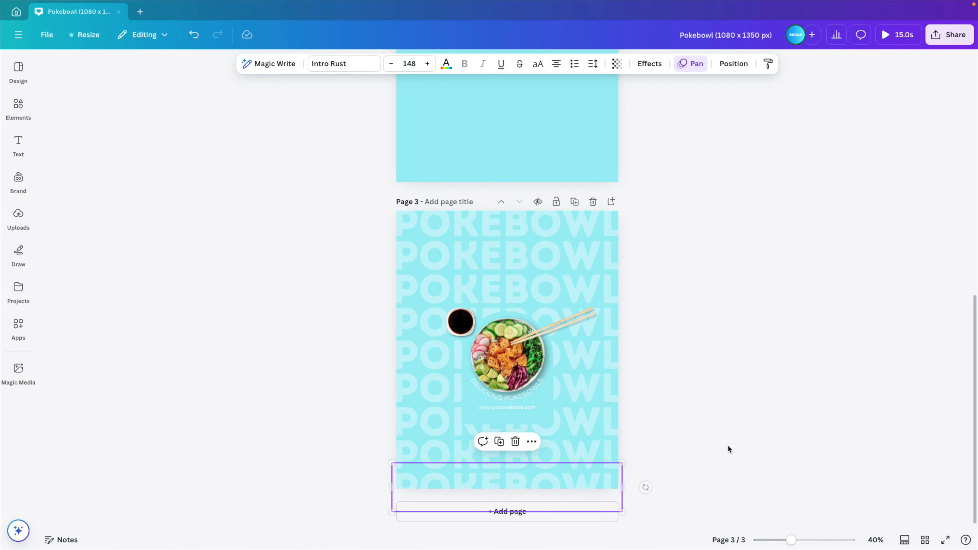
Step: Lock all the faded POKEBOWL text lines on page 3
{"action": "left_click", "coordinate": [729, 448]}
{"action": "left_click", "coordinate": [617, 424]}
{"action": "left_click_drag", "start_coordinate": [353, 183], "coordinate": [413, 494]}
{"action": "left_click", "coordinate": [483, 318]}
{"action": "left_click", "coordinate": [514, 266]}
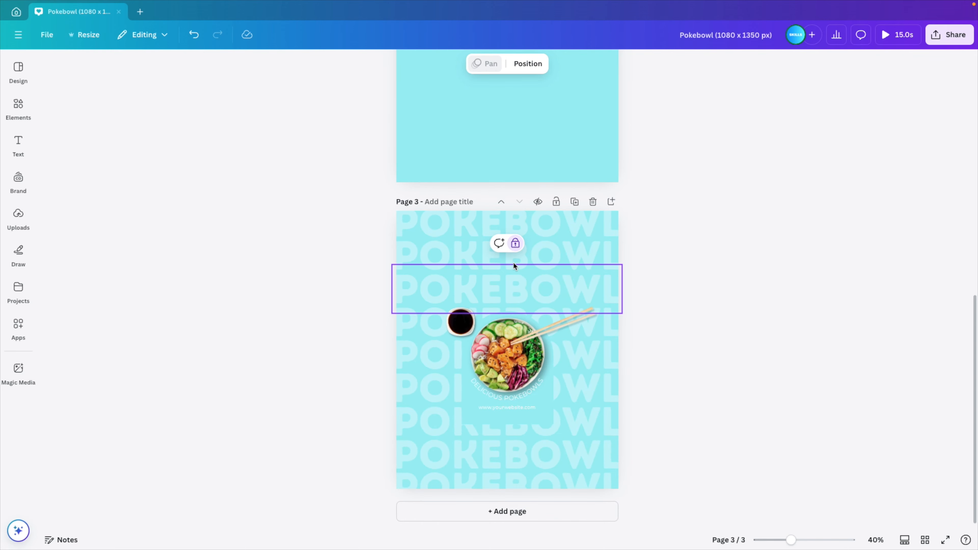
{"action": "left_click", "coordinate": [643, 306]}
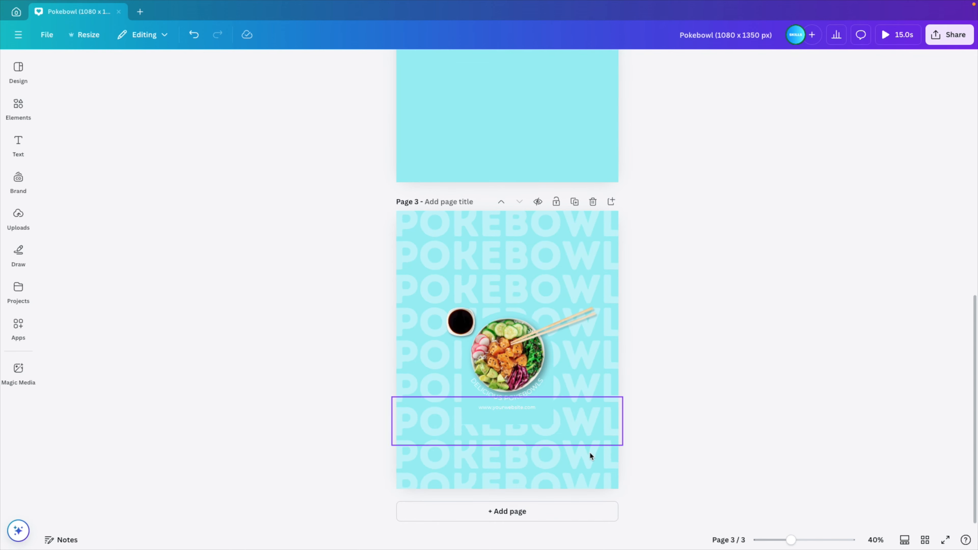
Step: Enlarge the bowl, dish, chopsticks and their texts together on page 3, and narrow the turquoise backing shape
{"action": "left_click_drag", "start_coordinate": [657, 432], "coordinate": [433, 301]}
{"action": "left_click_drag", "start_coordinate": [601, 300], "coordinate": [672, 218]}
{"action": "left_click", "coordinate": [571, 474]}
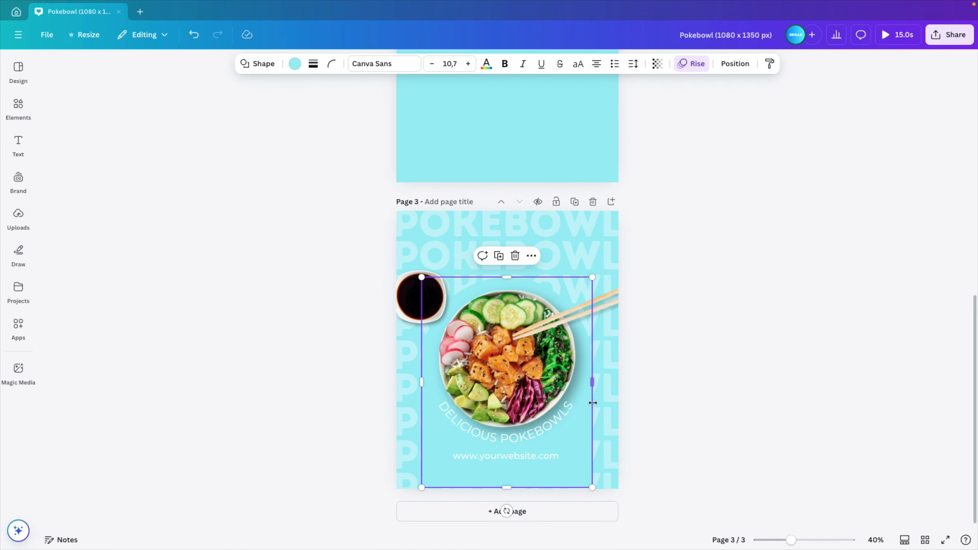
{"action": "left_click_drag", "start_coordinate": [593, 381], "coordinate": [576, 382]}
Step: Scale down the bowl, curved text and website address together and move them slightly up on page 3
{"action": "left_click_drag", "start_coordinate": [663, 464], "coordinate": [496, 397]}
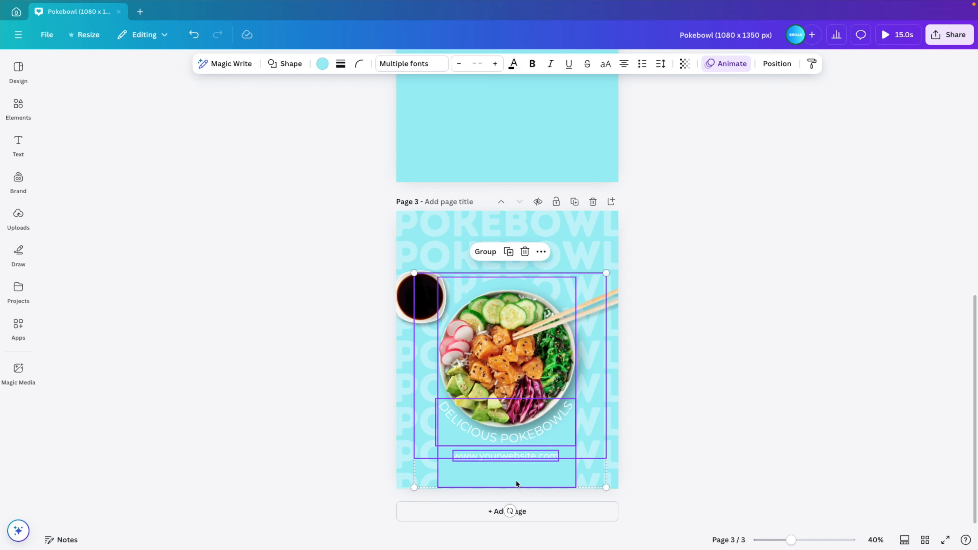
{"action": "left_click", "coordinate": [535, 483], "text": "shift"}
{"action": "left_click_drag", "start_coordinate": [605, 463], "coordinate": [590, 445]}
{"action": "left_click_drag", "start_coordinate": [538, 390], "coordinate": [537, 379]}
Step: Move the turquoise backing shape slightly down and pull its bottom edge up to the page's lower edge
{"action": "left_click", "coordinate": [528, 468]}
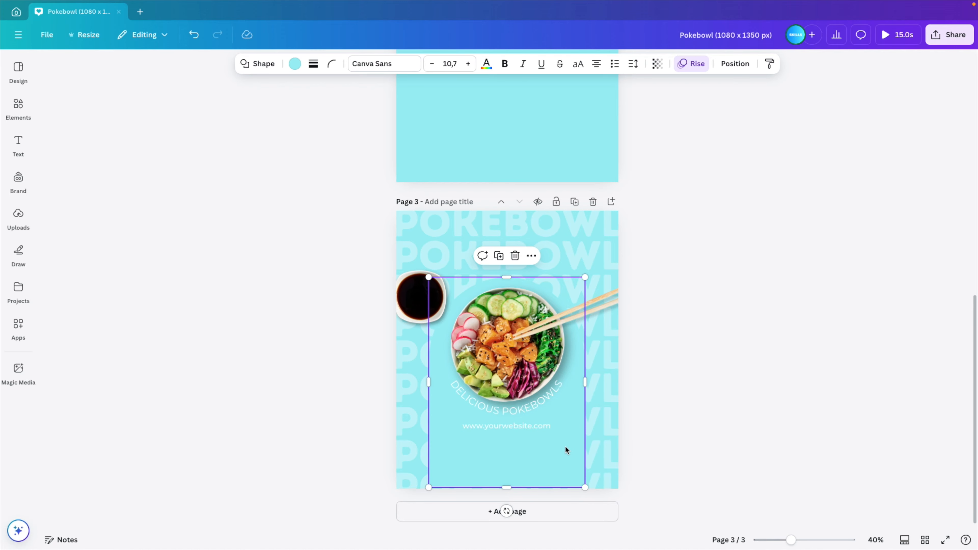
{"action": "left_click_drag", "start_coordinate": [565, 450], "coordinate": [563, 465]}
{"action": "left_click_drag", "start_coordinate": [506, 503], "coordinate": [511, 487]}
Step: Enlarge the bowl, curved text and website address slightly and reposition them over the backing shape
{"action": "left_click_drag", "start_coordinate": [666, 437], "coordinate": [525, 376]}
{"action": "left_click_drag", "start_coordinate": [588, 448], "coordinate": [600, 456]}
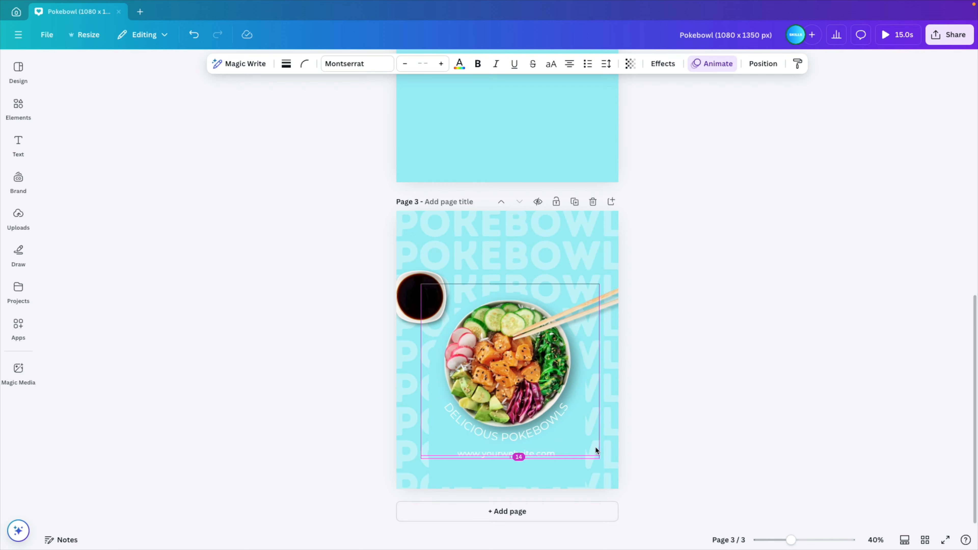
{"action": "left_click_drag", "start_coordinate": [532, 397], "coordinate": [520, 385]}
{"action": "left_click", "coordinate": [661, 390]}
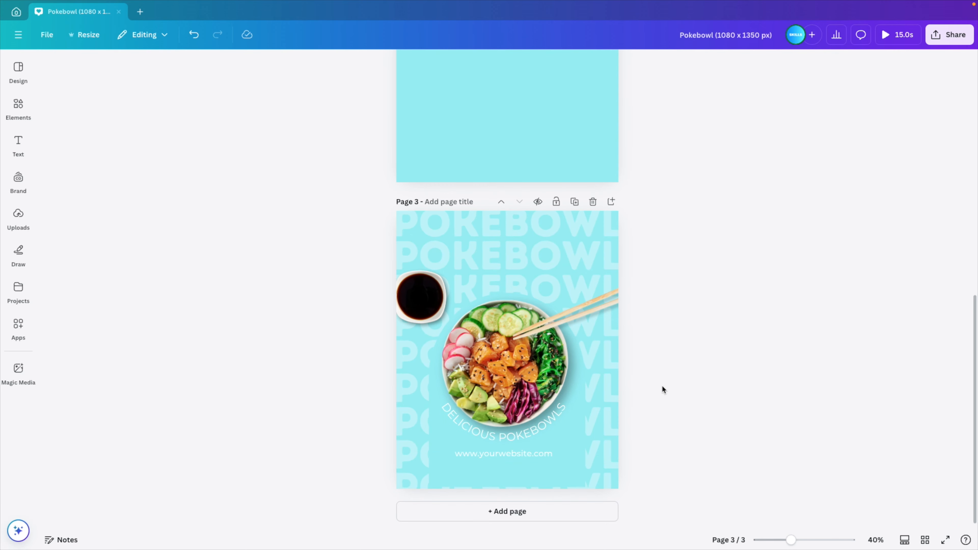
Step: Move the website address near page 3's lower edge and colour it and the curved DELICIOUS POKEBOWLS text dark blue
{"action": "left_click_drag", "start_coordinate": [517, 454], "coordinate": [517, 479]}
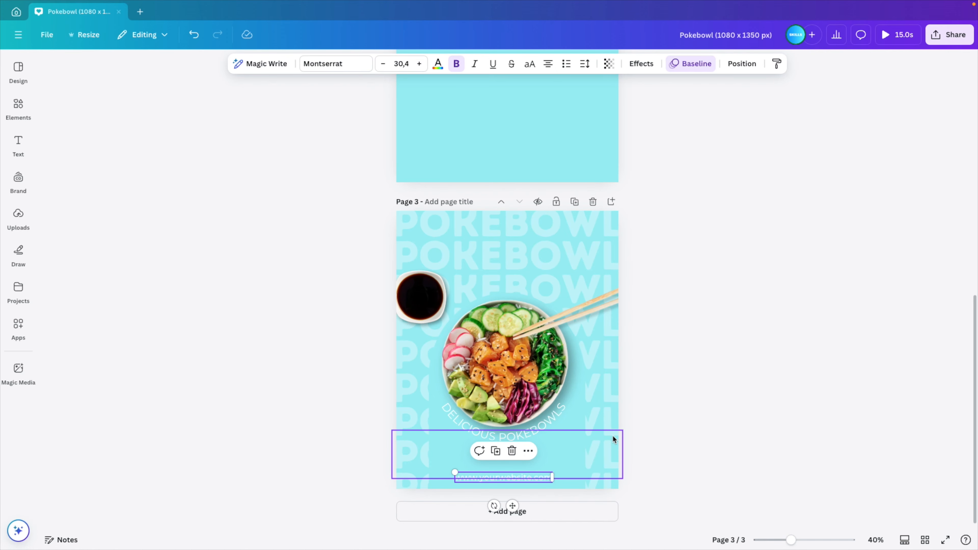
{"action": "left_click", "coordinate": [550, 423], "text": "shift"}
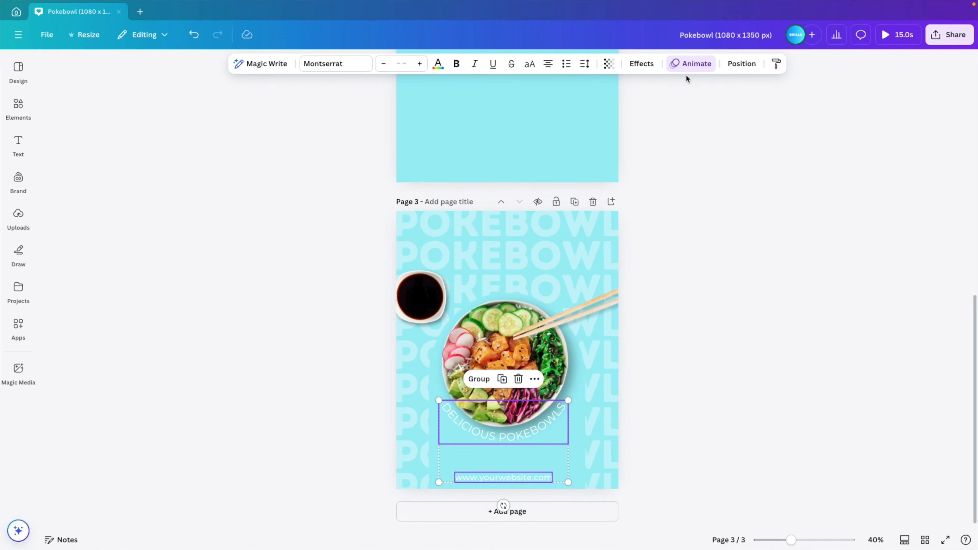
{"action": "left_click", "coordinate": [439, 66]}
{"action": "left_click", "coordinate": [171, 269]}
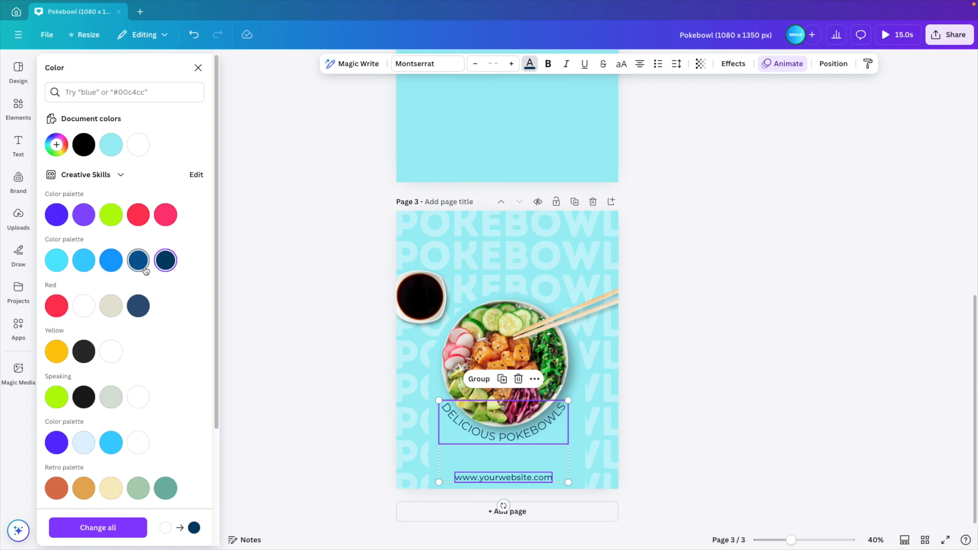
{"action": "left_click", "coordinate": [643, 408]}
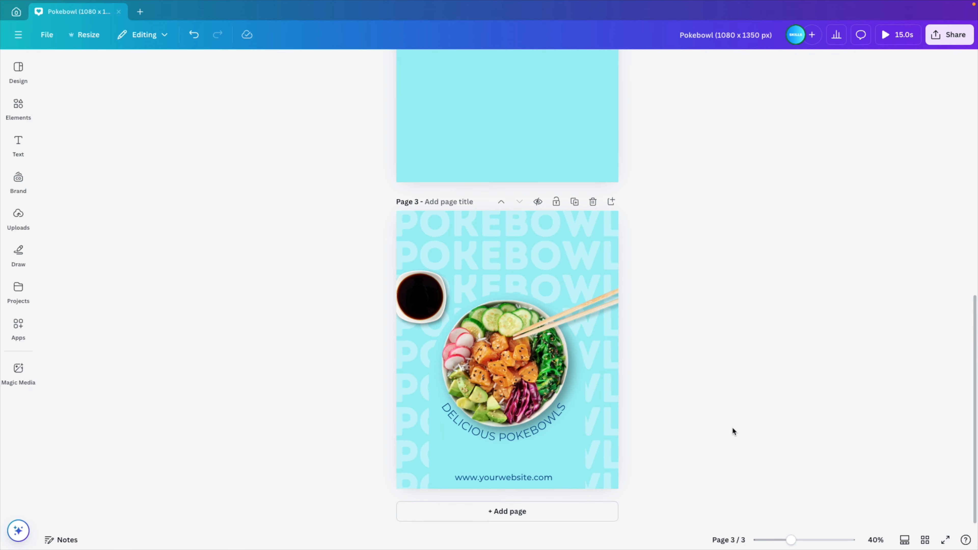
Step: Move the chopsticks down so they rest lower across the bowl on page 3
{"action": "scroll", "coordinate": [647, 449], "scroll_direction": "up", "scroll_amount": 3}
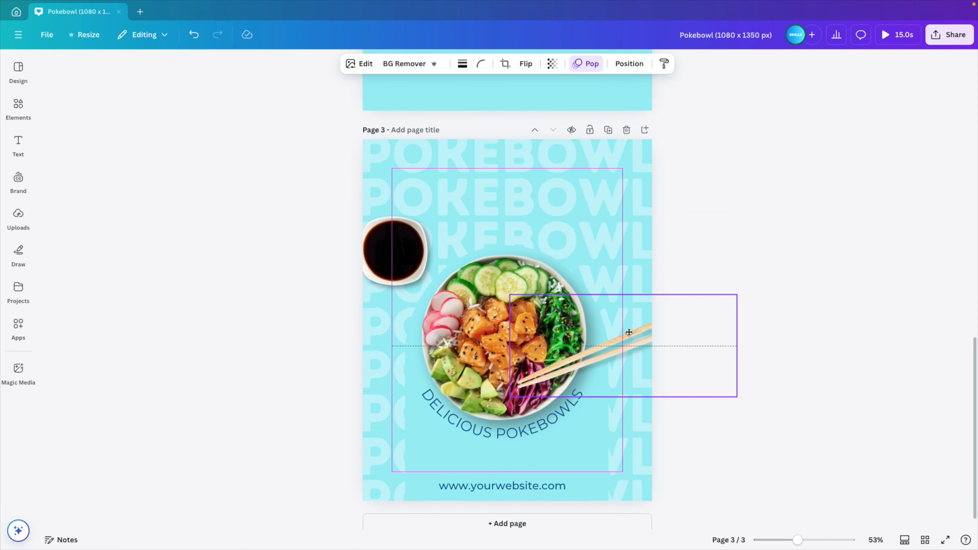